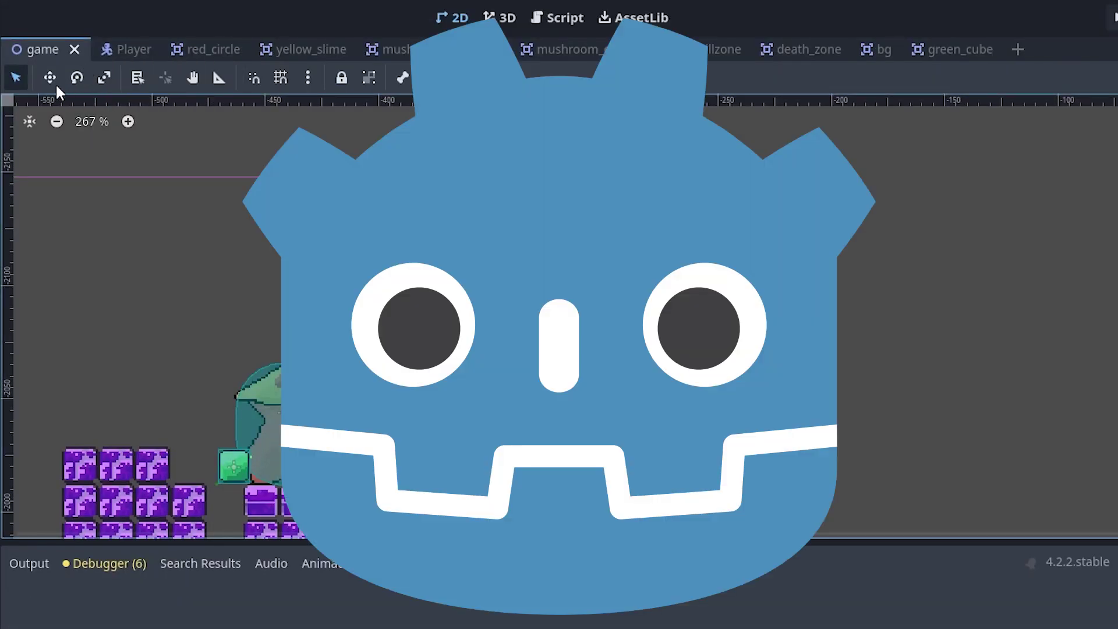
# Step: Move the player character down through the level to just above the gravestone and mushroom platform near the origin, and test-run the project
pyautogui.click(51, 81)
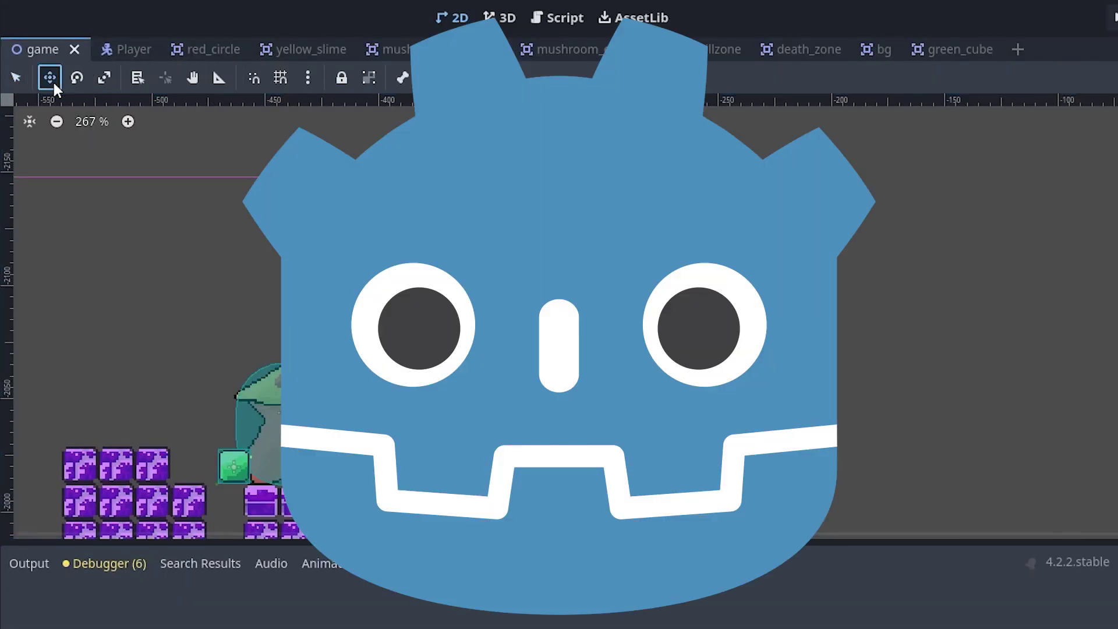
pyautogui.scroll(-15, 376, 396)
pyautogui.moveTo(374, 397); pyautogui.dragTo(388, 182, button='middle')
pyautogui.moveTo(397, 205); pyautogui.dragTo(657, 442)
pyautogui.moveTo(786, 419); pyautogui.dragTo(705, 152, button='middle')
pyautogui.moveTo(585, 172); pyautogui.dragTo(756, 320)
pyautogui.moveTo(733, 173); pyautogui.dragTo(707, 407)
pyautogui.moveTo(803, 437); pyautogui.dragTo(814, 233, button='middle')
pyautogui.moveTo(728, 212); pyautogui.dragTo(731, 379)
pyautogui.moveTo(732, 379); pyautogui.dragTo(508, 157, button='middle')
pyautogui.moveTo(508, 157); pyautogui.dragTo(731, 414)
pyautogui.moveTo(732, 414); pyautogui.dragTo(452, 140, button='middle')
pyautogui.moveTo(452, 164); pyautogui.dragTo(547, 424)
pyautogui.moveTo(547, 424); pyautogui.dragTo(517, 217, button='middle')
pyautogui.moveTo(428, 191); pyautogui.dragTo(551, 425)
pyautogui.moveTo(632, 440); pyautogui.dragTo(607, 264, button='middle')
pyautogui.moveTo(536, 245); pyautogui.dragTo(464, 417)
pyautogui.moveTo(554, 391); pyautogui.dragTo(606, 194, button='middle')
pyautogui.moveTo(531, 190); pyautogui.dragTo(256, 220)
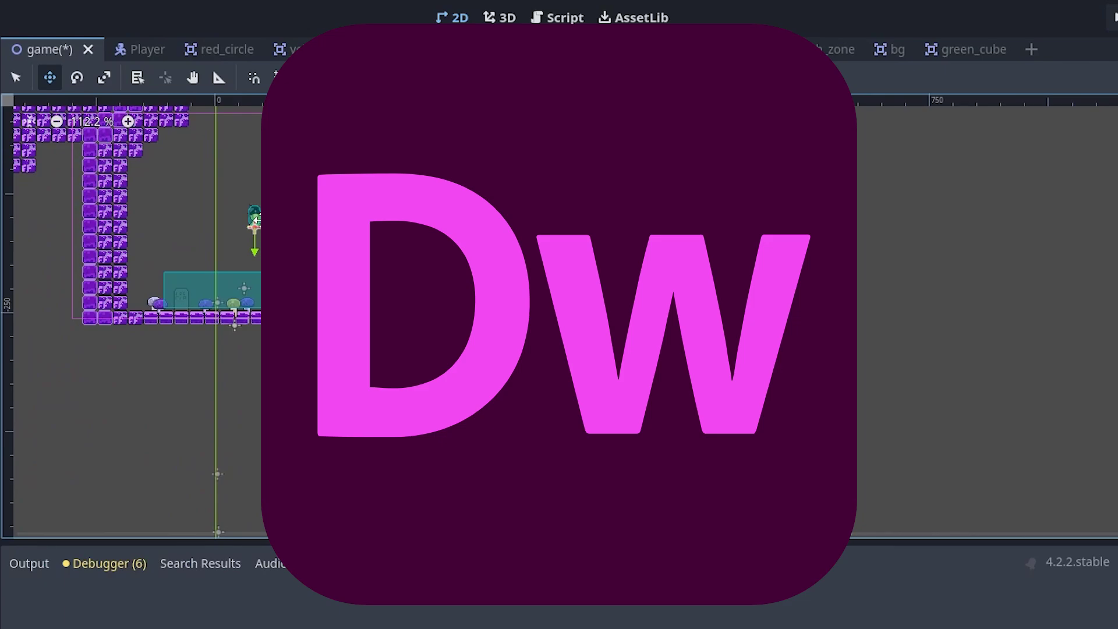
pyautogui.press('F5')
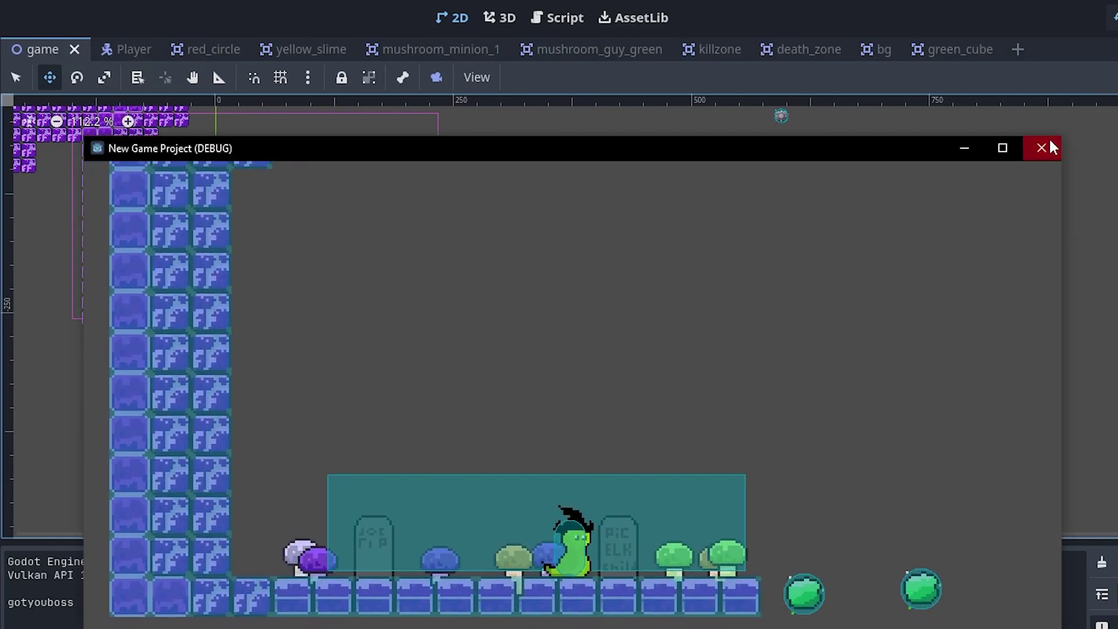
pyautogui.click(1042, 147)
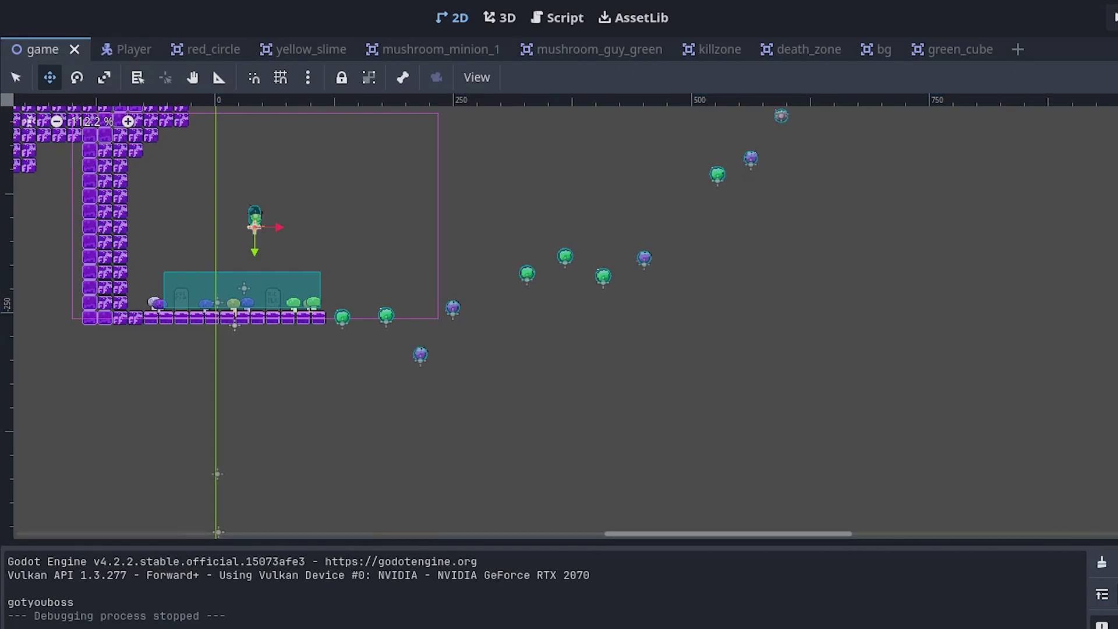
# Step: Show the background tiles behind the platforms and test-run the game by walking the player along the gravestone platform
pyautogui.click(1, 169)
pyautogui.click(1117, 131)
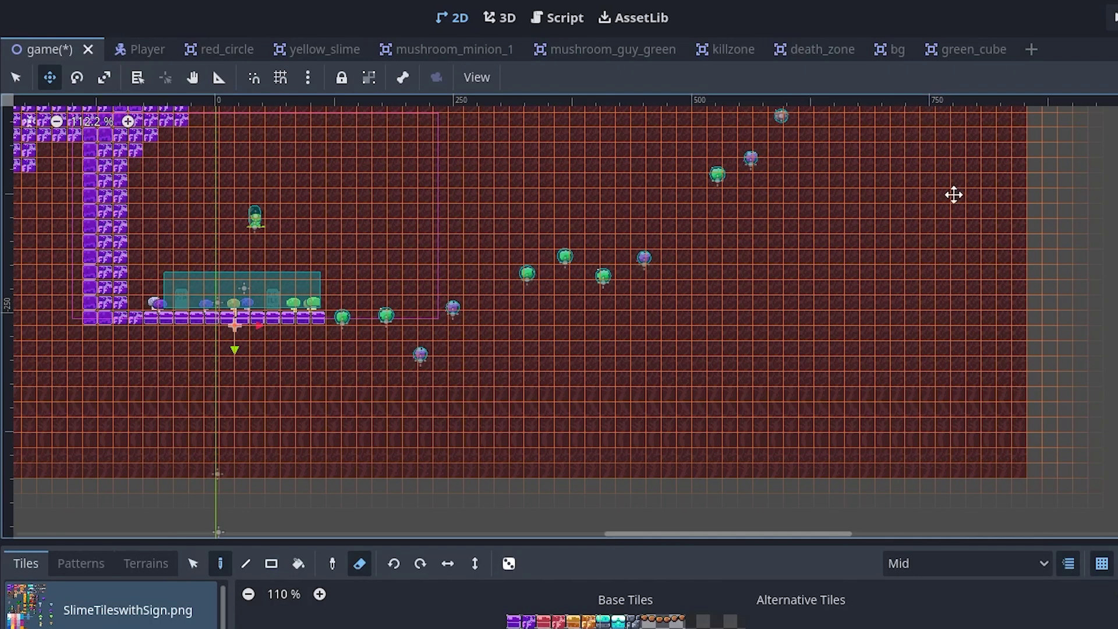
pyautogui.click(1114, 17)
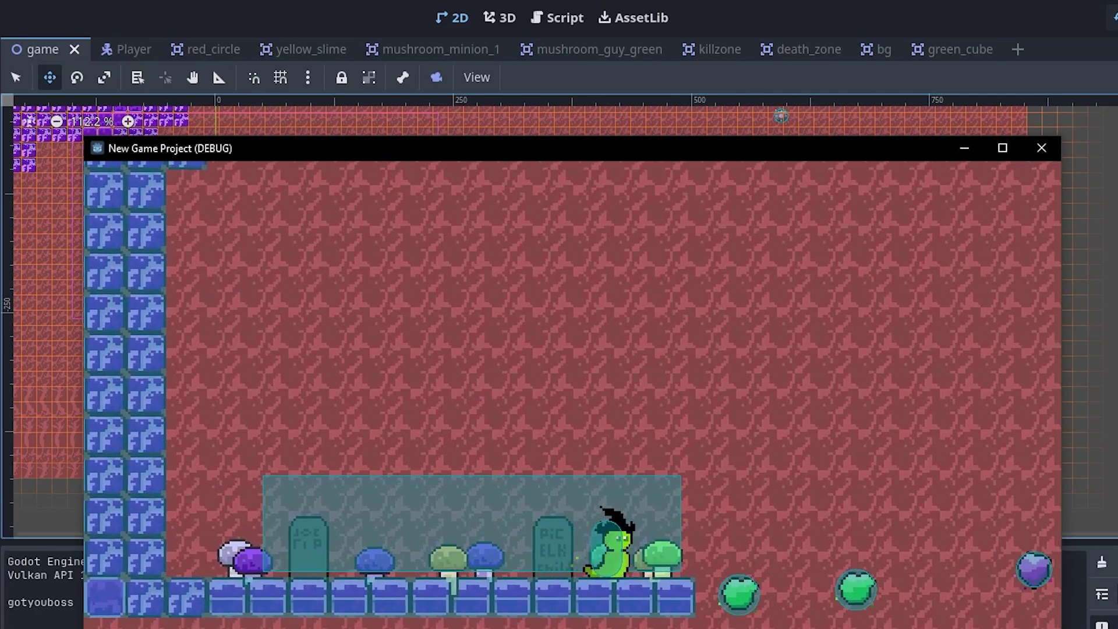
pyautogui.press('Right')
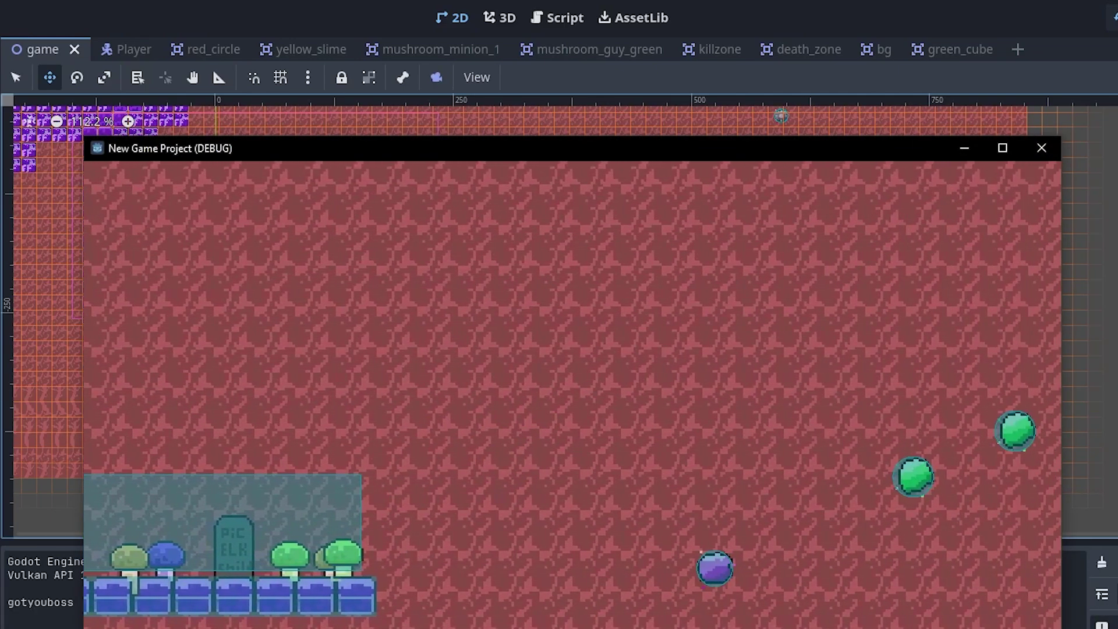
pyautogui.click(1041, 148)
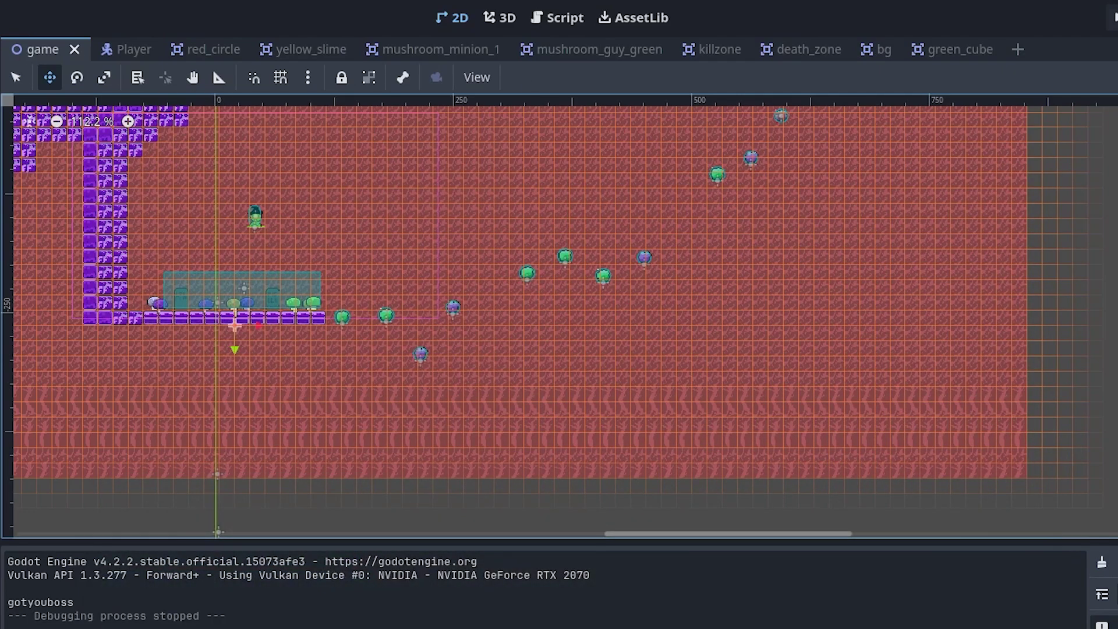
# Step: Turn off visible collision shapes for debugging and run the game again
pyautogui.click(1, 18)
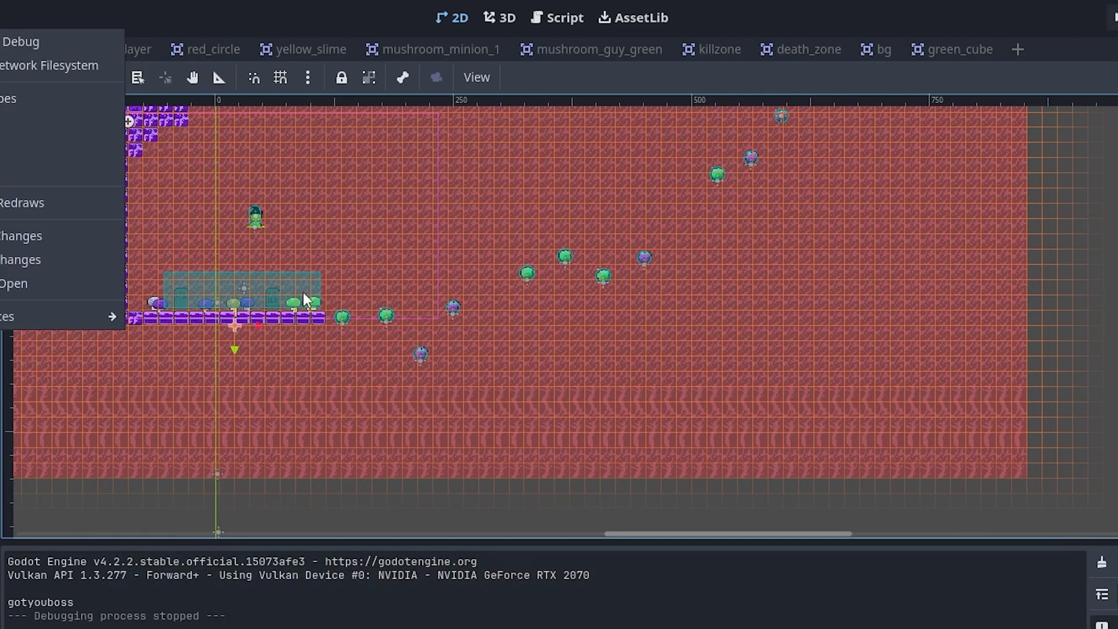
pyautogui.click(1049, 589)
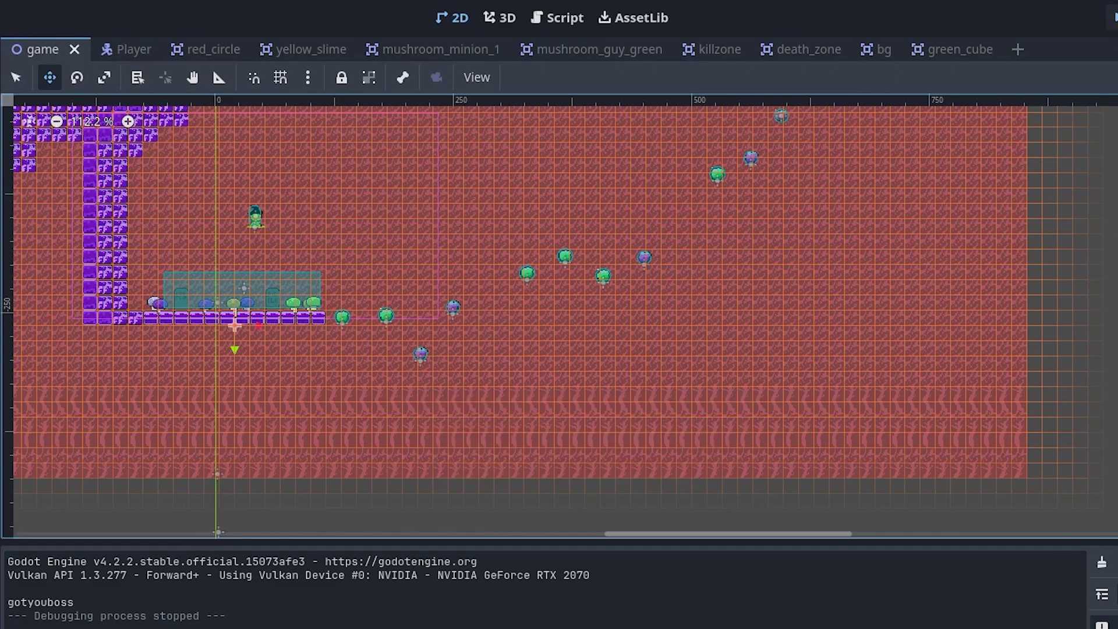
pyautogui.press('Right')
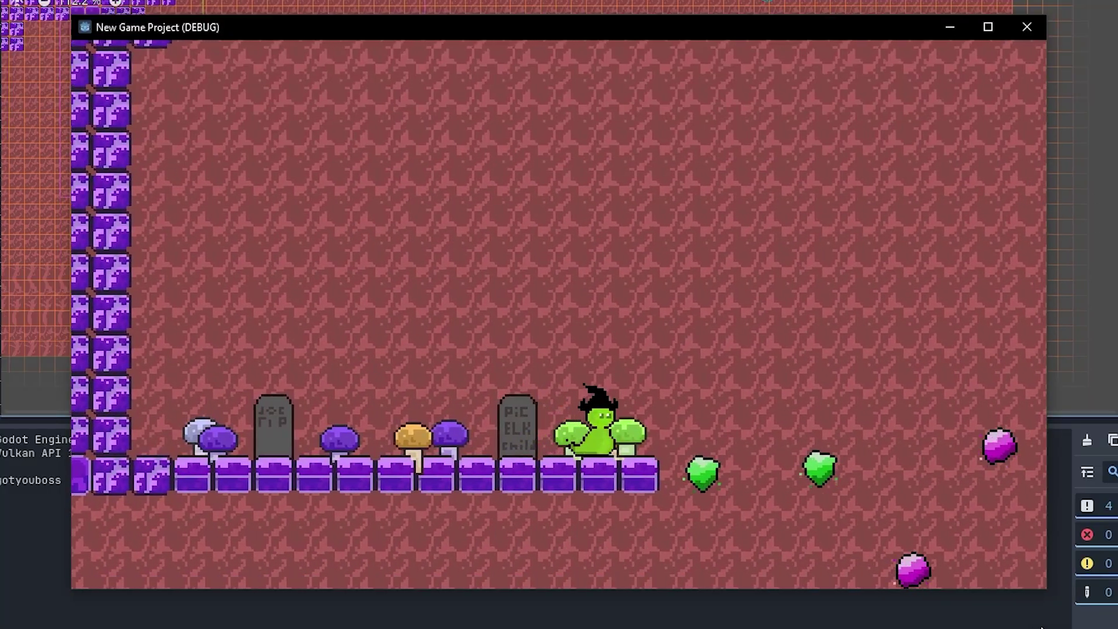
# Step: Playtest the level by bouncing the slime player across the floating gems and cubes
pyautogui.press('space')
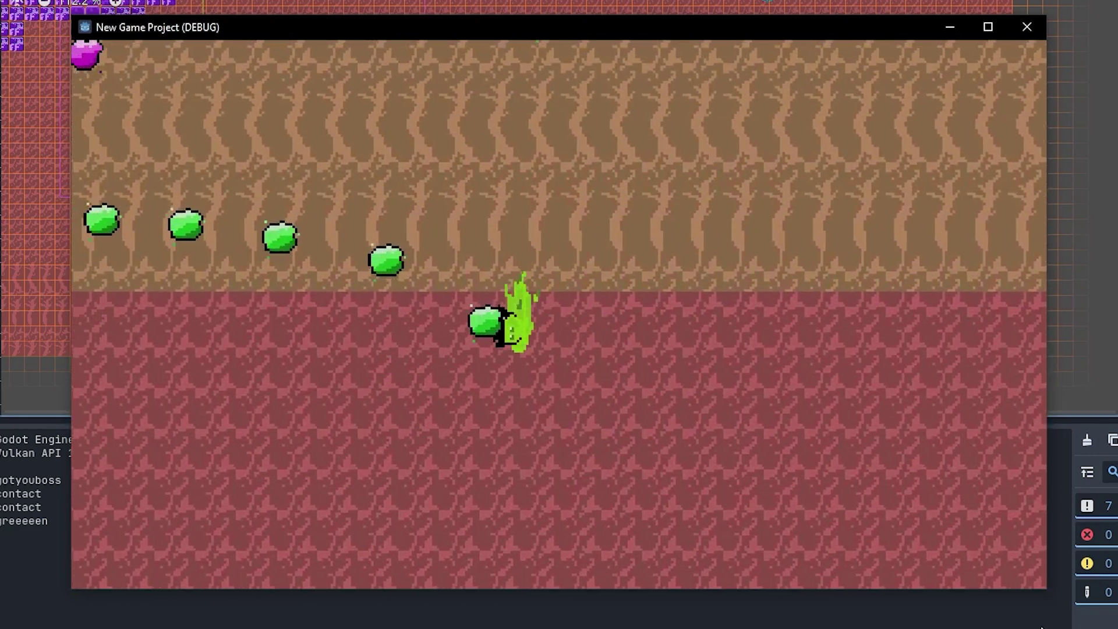
pyautogui.press('Left')
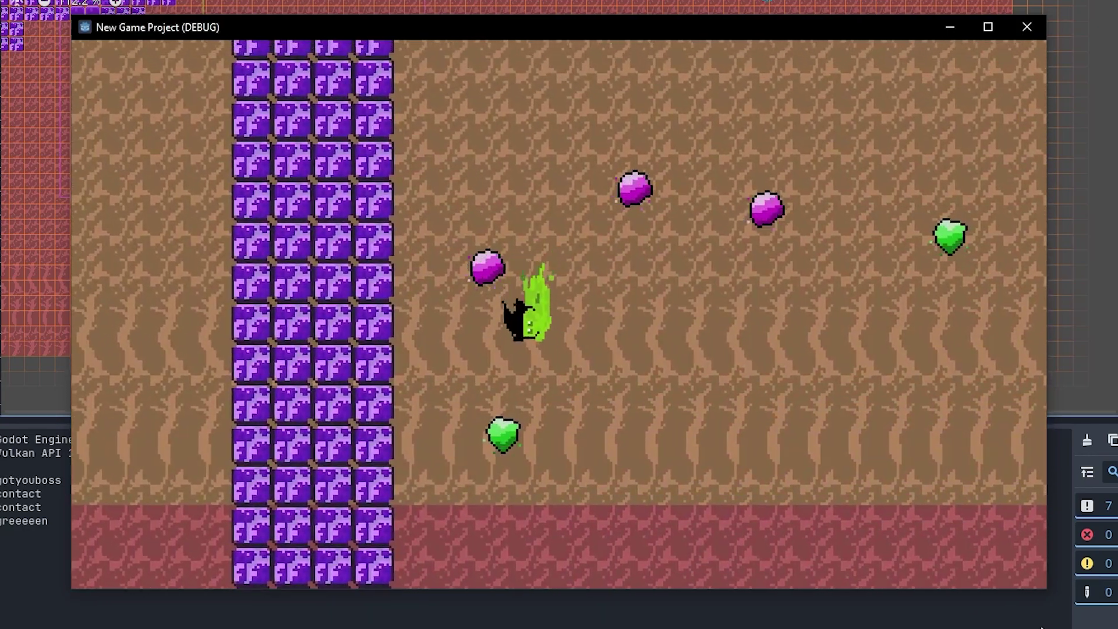
pyautogui.press('space')
pyautogui.press('Right')
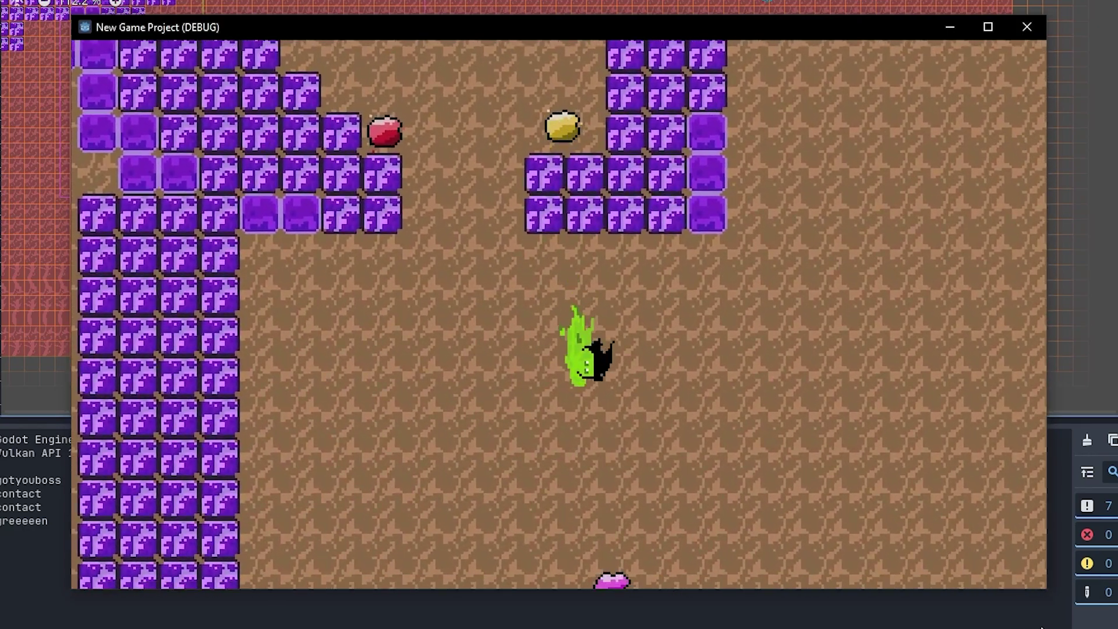
pyautogui.press('space')
pyautogui.press('space')
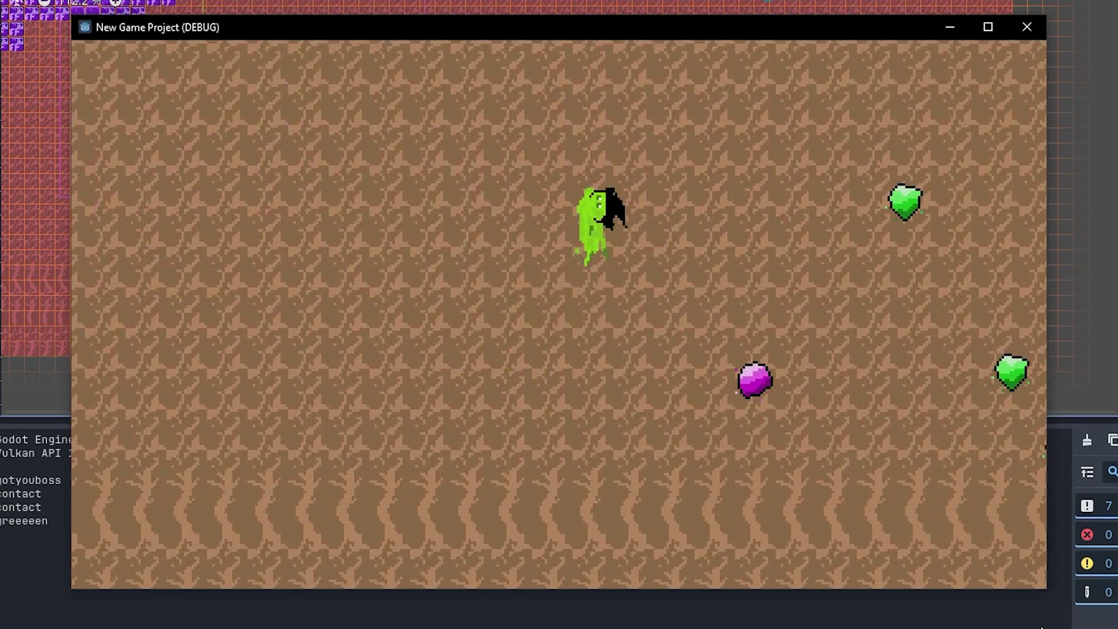
pyautogui.press('space')
pyautogui.press('space')
pyautogui.press('space')
pyautogui.press('space')
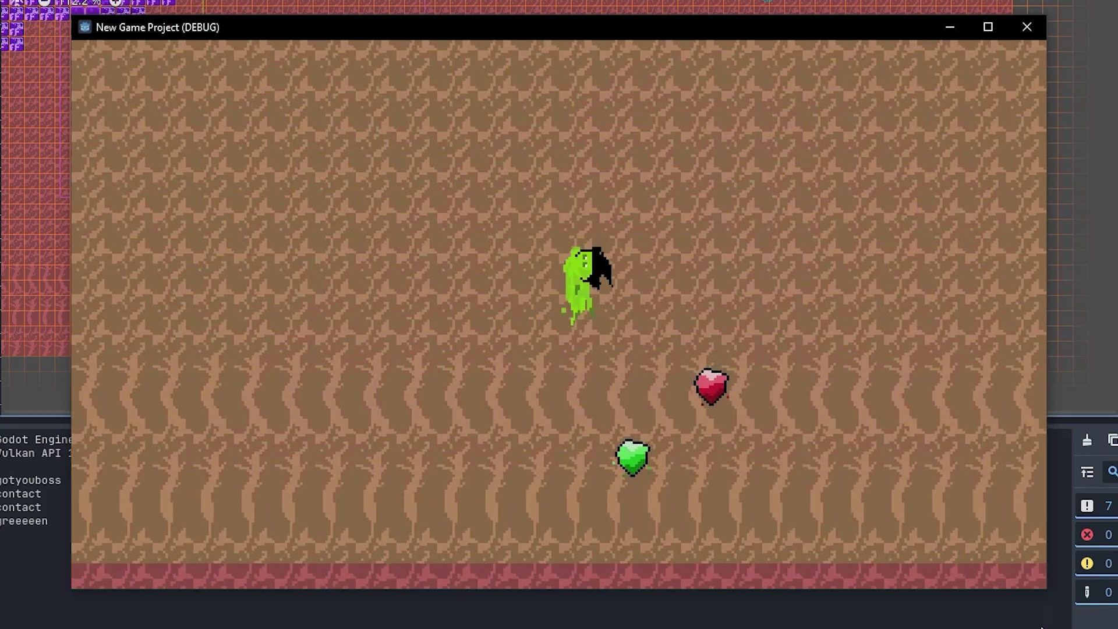
pyautogui.press('space')
pyautogui.press('space')
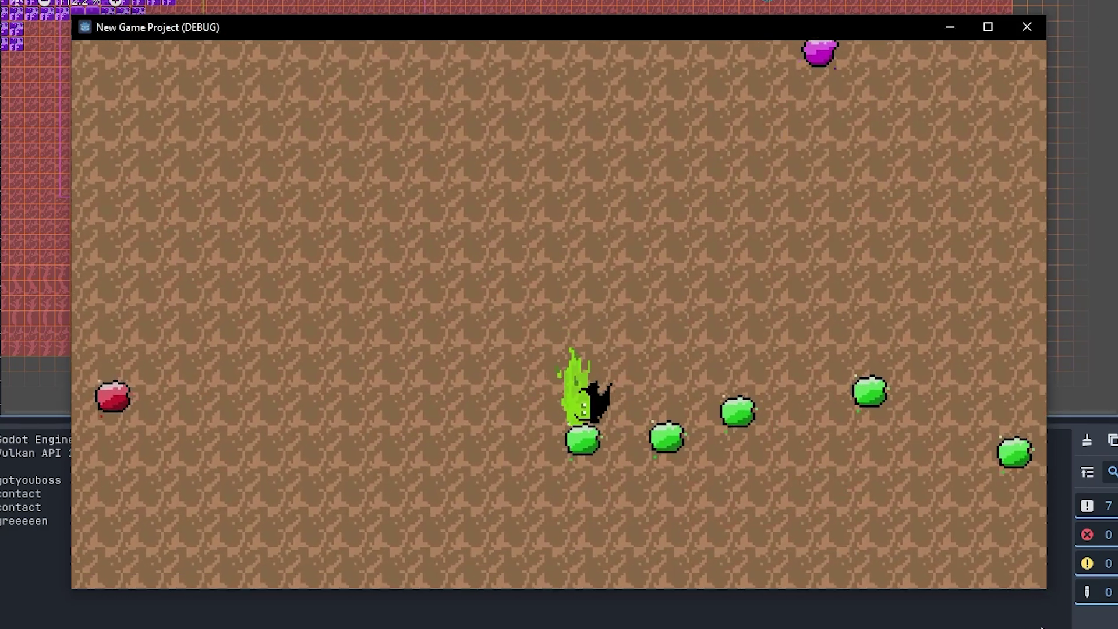
pyautogui.press('space')
pyautogui.press('space')
pyautogui.press('space')
pyautogui.press('space')
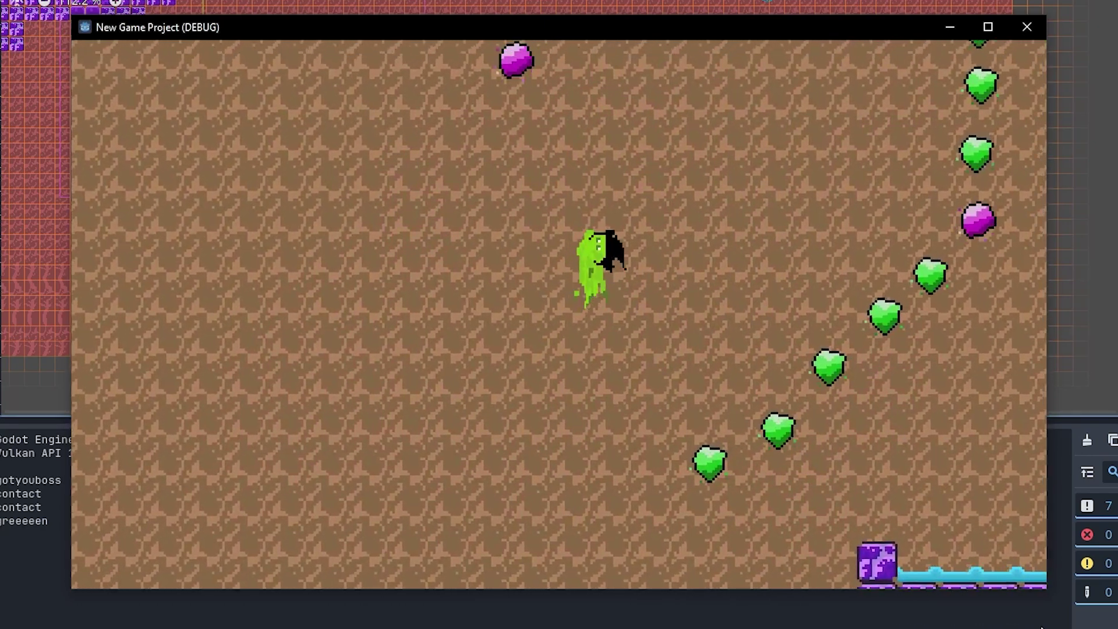
pyautogui.press('Down')
pyautogui.press('Right')
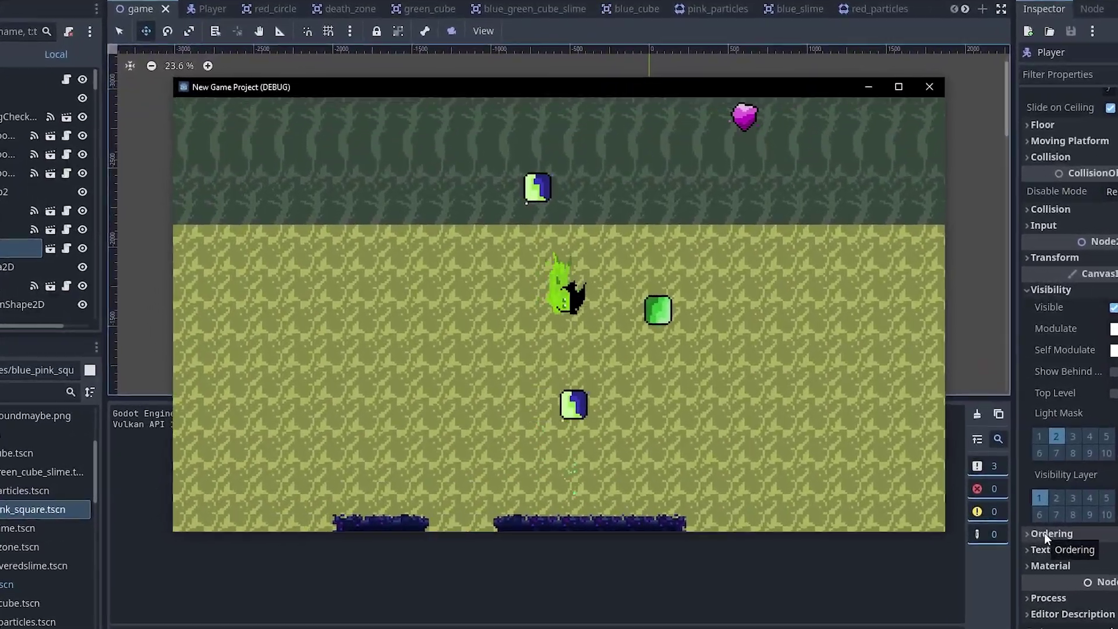
pyautogui.press('space')
pyautogui.press('Left')
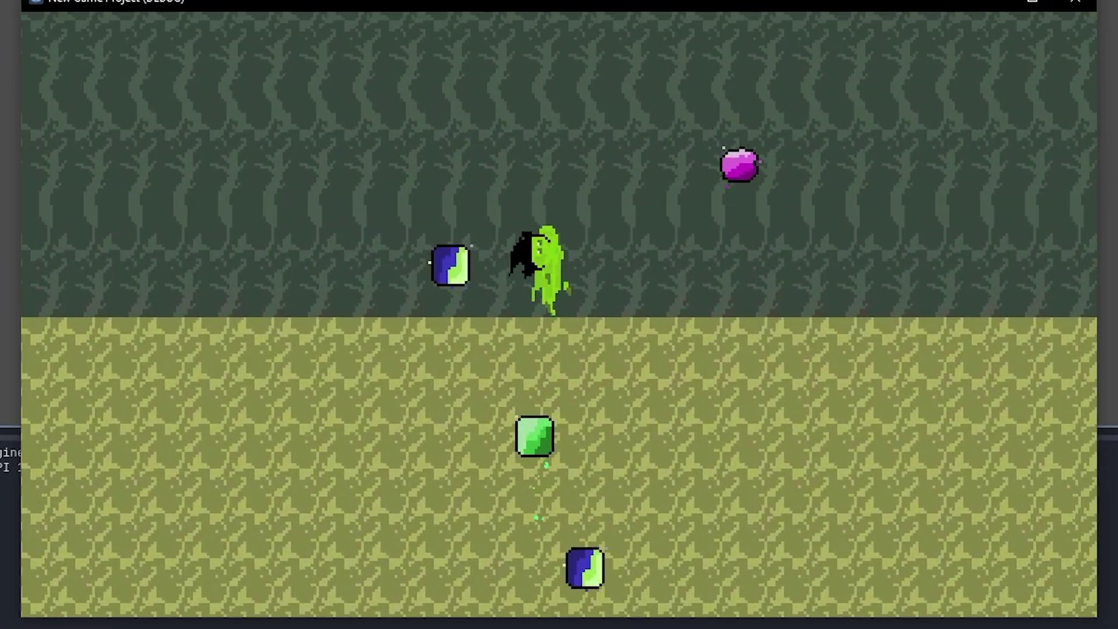
pyautogui.press('space')
pyautogui.press('Right')
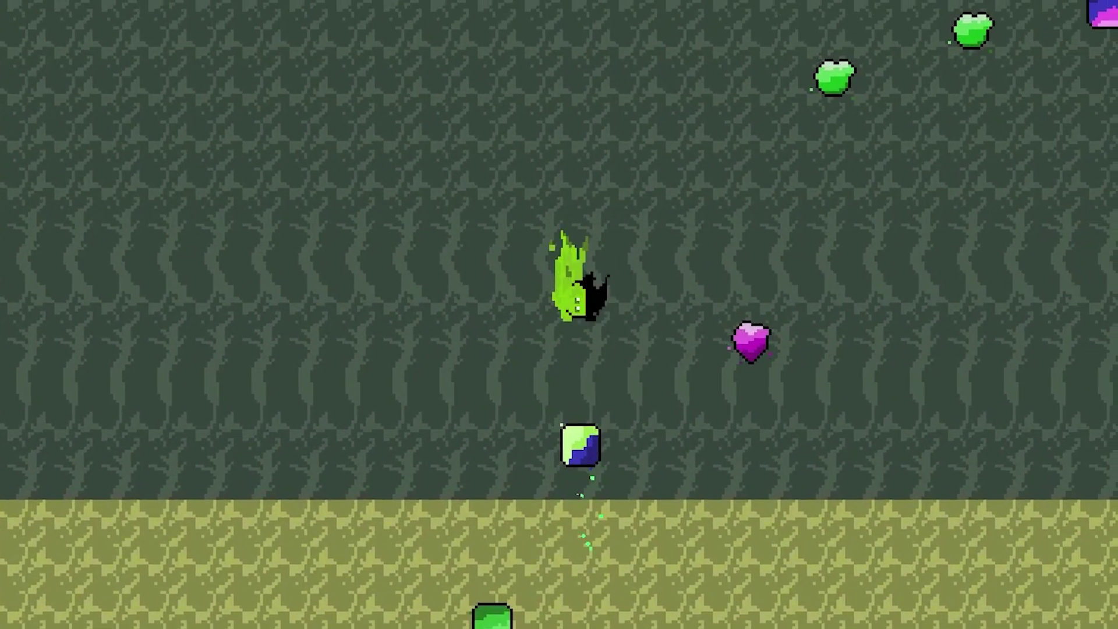
pyautogui.press('space')
pyautogui.press('space')
pyautogui.press('space')
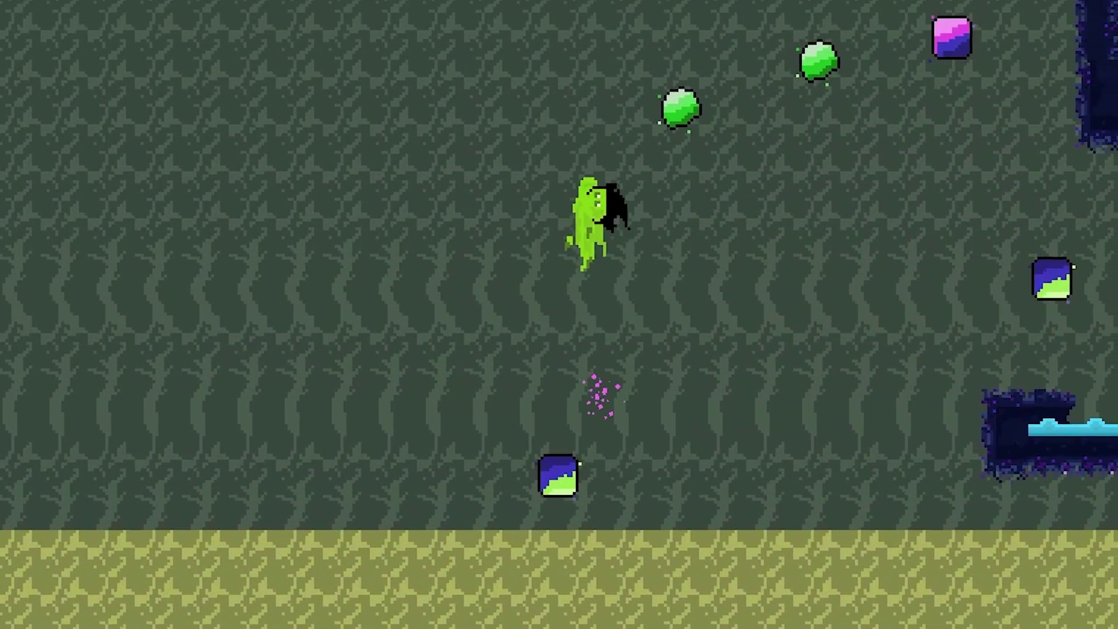
pyautogui.press('space')
pyautogui.press('space')
pyautogui.press('space')
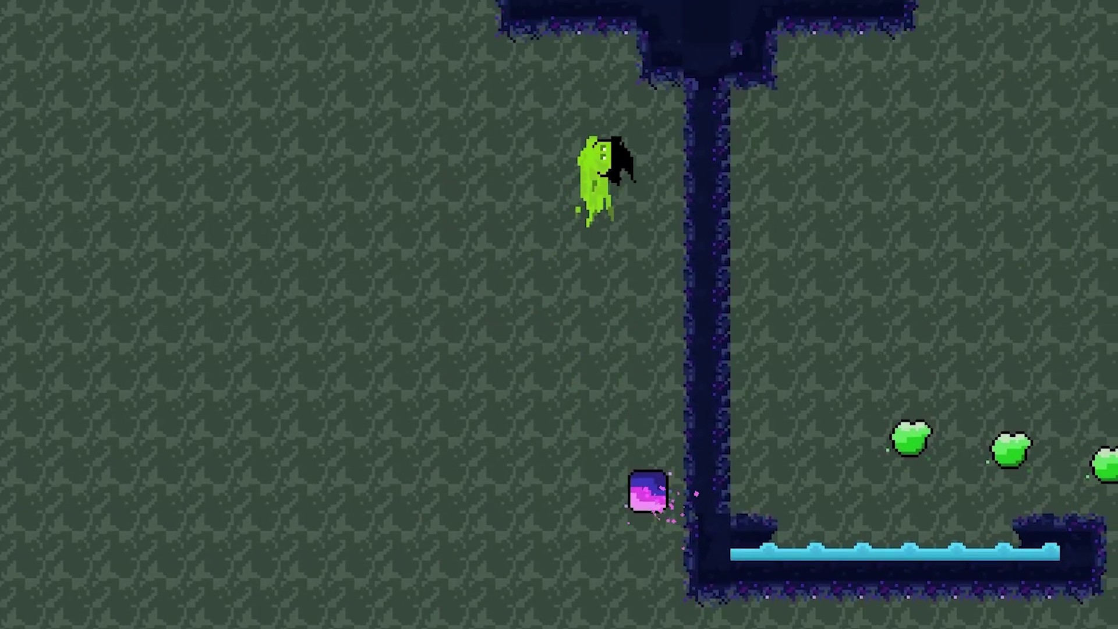
pyautogui.press('space')
pyautogui.press('space')
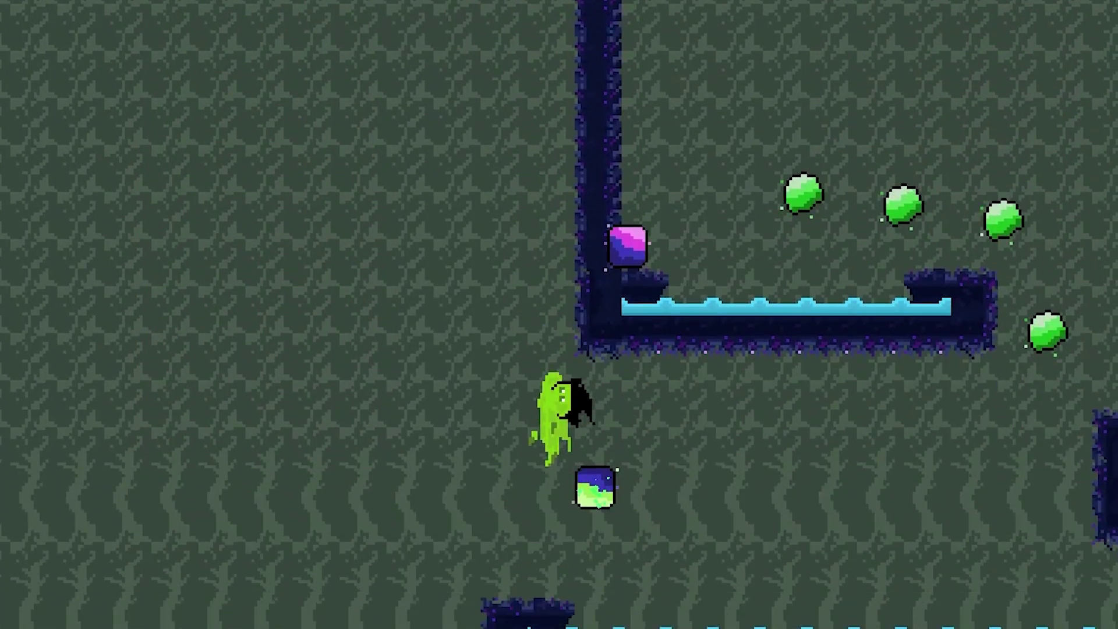
pyautogui.press('space')
pyautogui.press('space')
pyautogui.press('space')
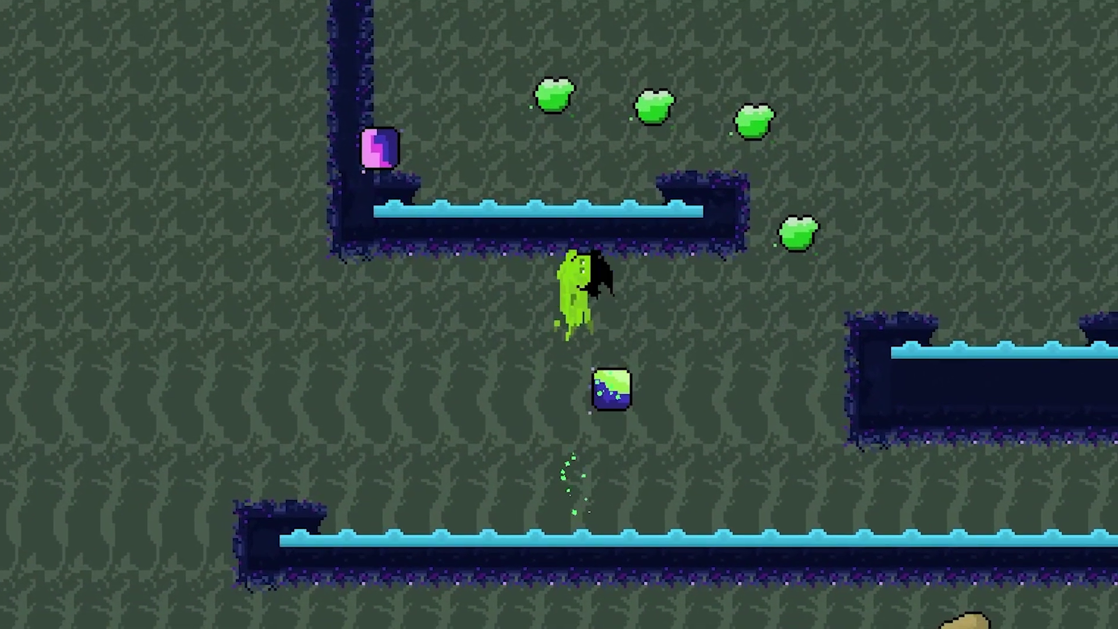
pyautogui.press('space')
pyautogui.press('space')
pyautogui.press('space')
pyautogui.press('Left')
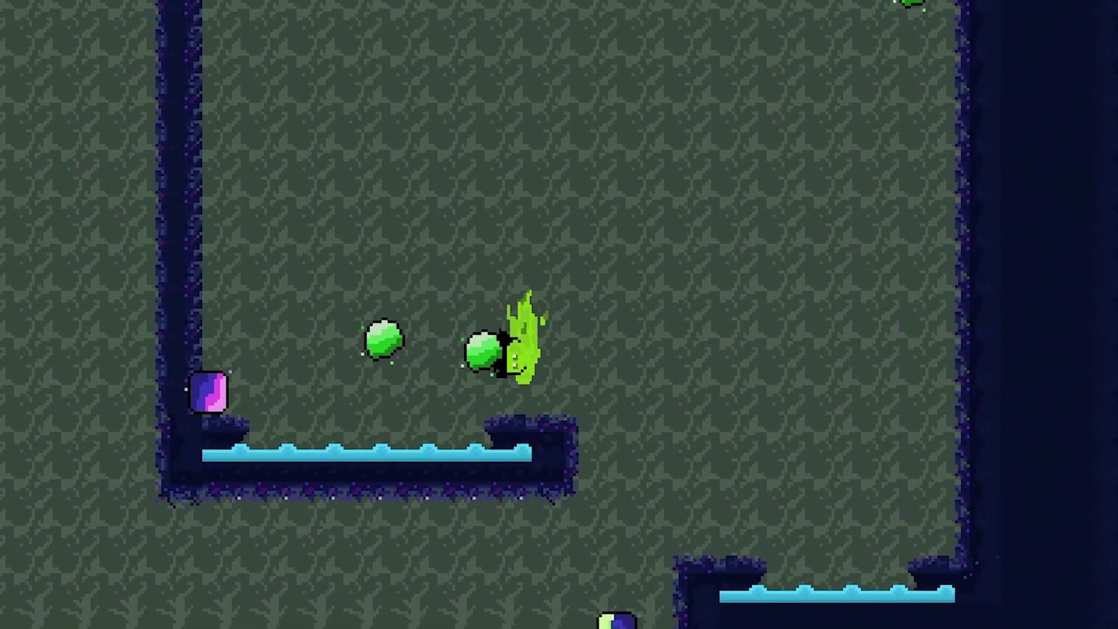
pyautogui.press('space')
pyautogui.press('space')
pyautogui.press('space')
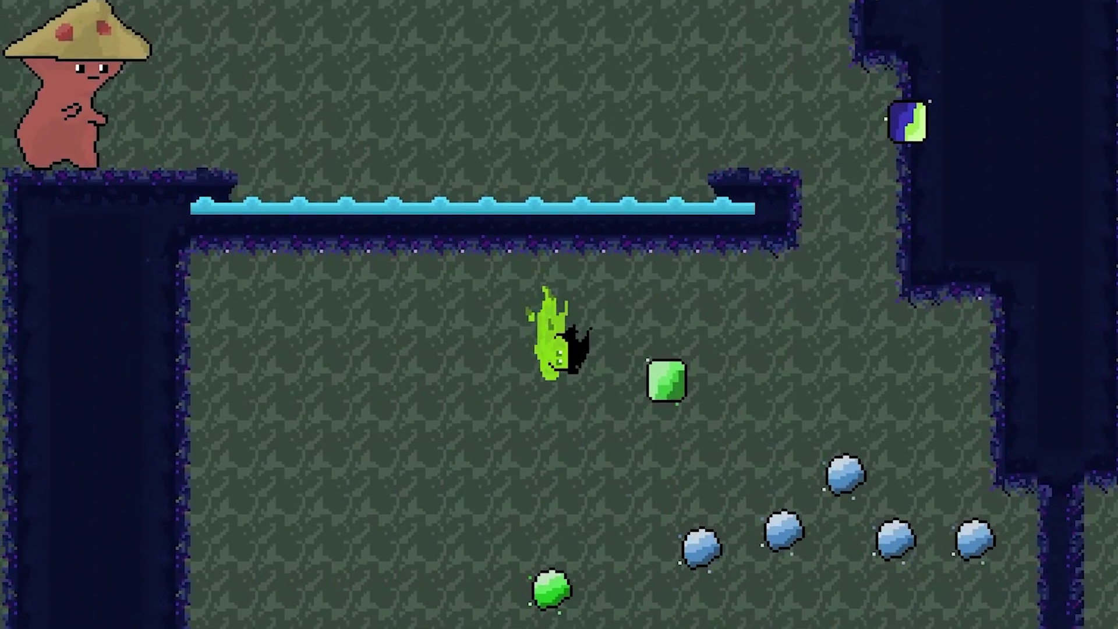
pyautogui.press('Left')
pyautogui.press('Right')
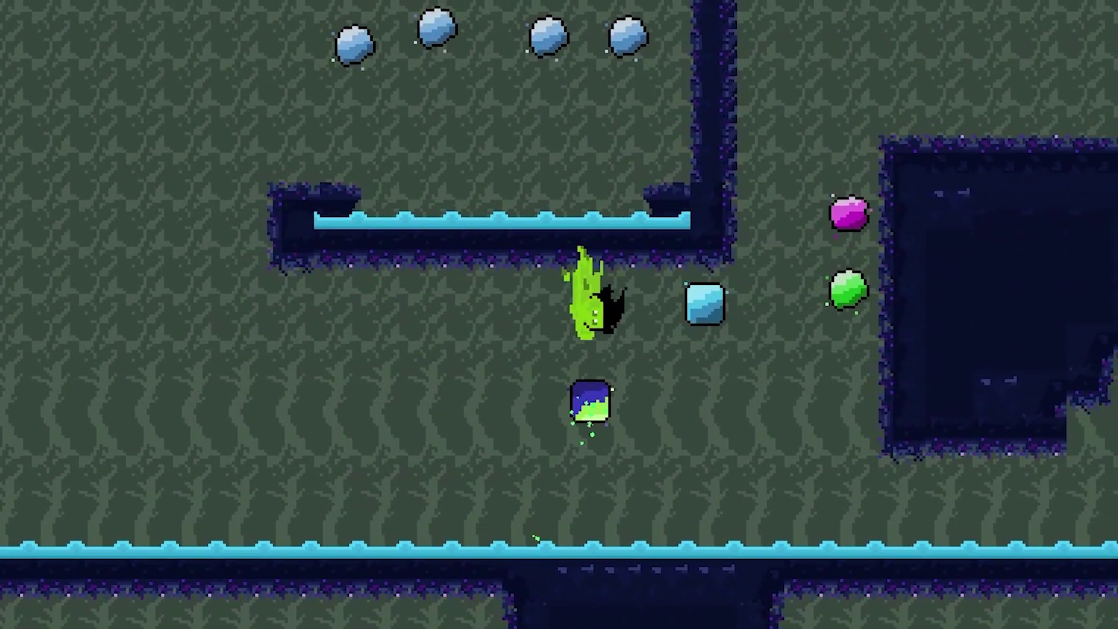
pyautogui.press('space')
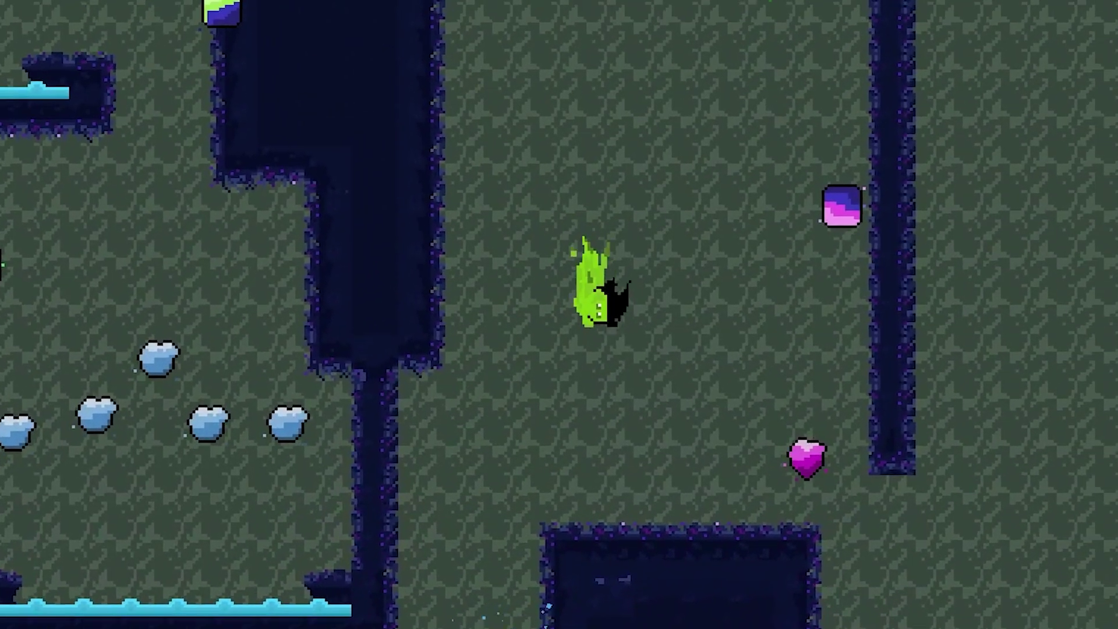
pyautogui.press('space')
pyautogui.press('Left')
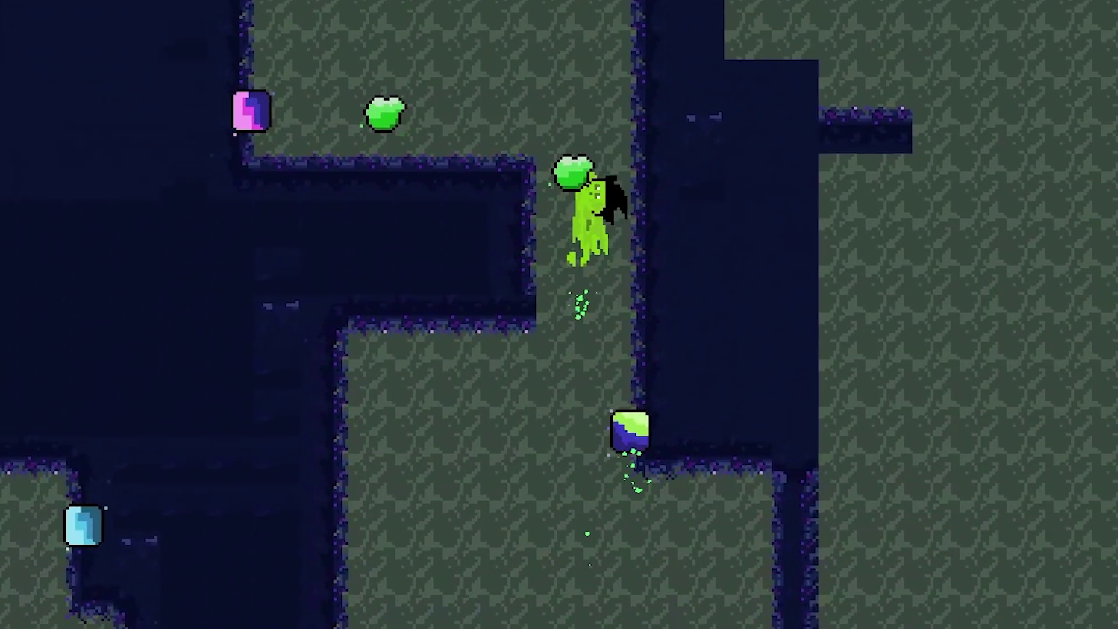
pyautogui.press('Left')
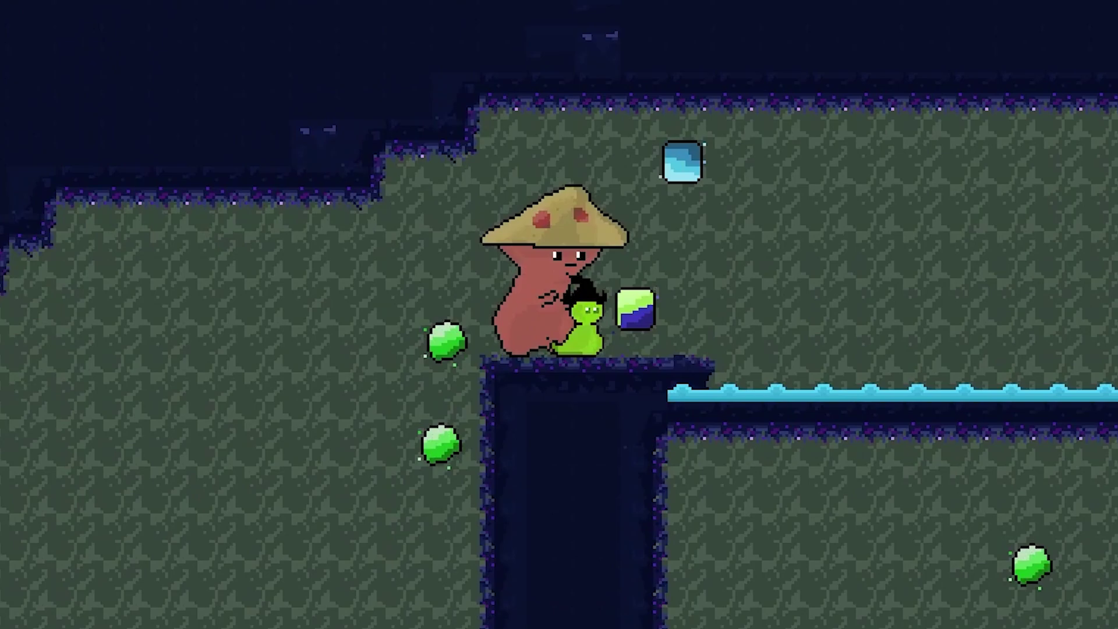
pyautogui.press('Right')
pyautogui.press('space')
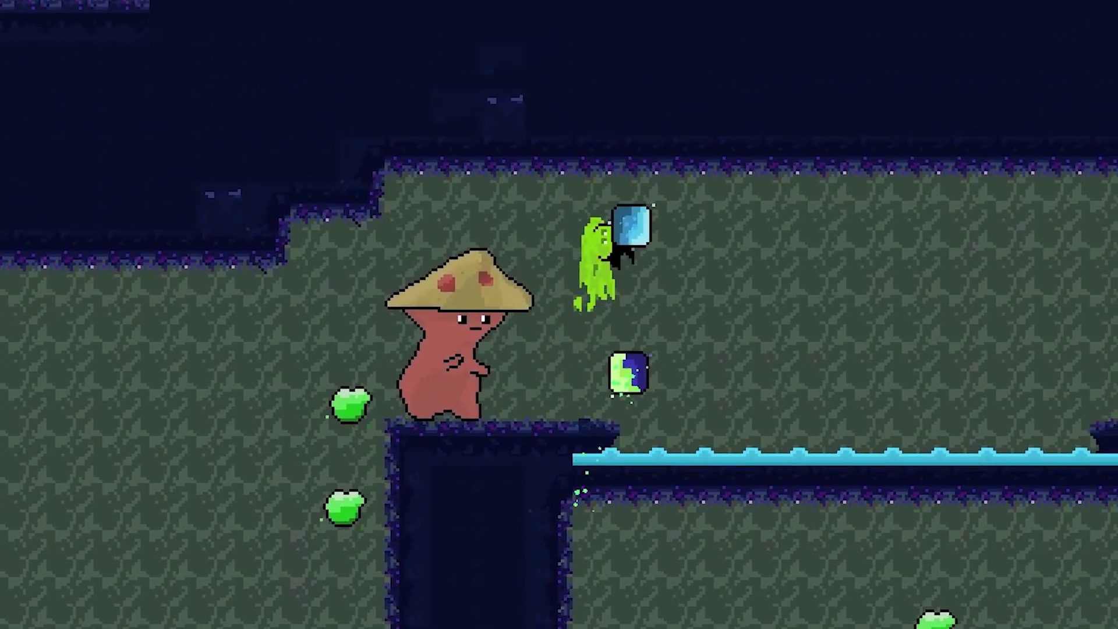
pyautogui.press('space')
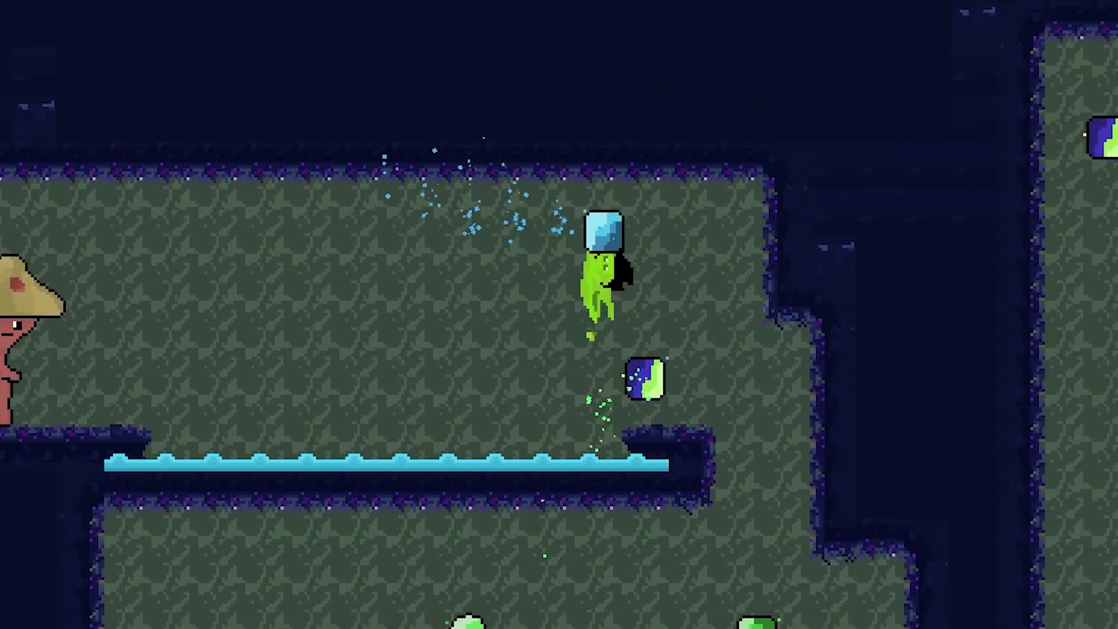
pyautogui.press('Left')
pyautogui.press('space')
pyautogui.press('space')
pyautogui.press('Right')
pyautogui.press('space')
pyautogui.press('Left')
pyautogui.press('space')
pyautogui.press('Right')
pyautogui.press('space')
pyautogui.press('space')
pyautogui.press('space')
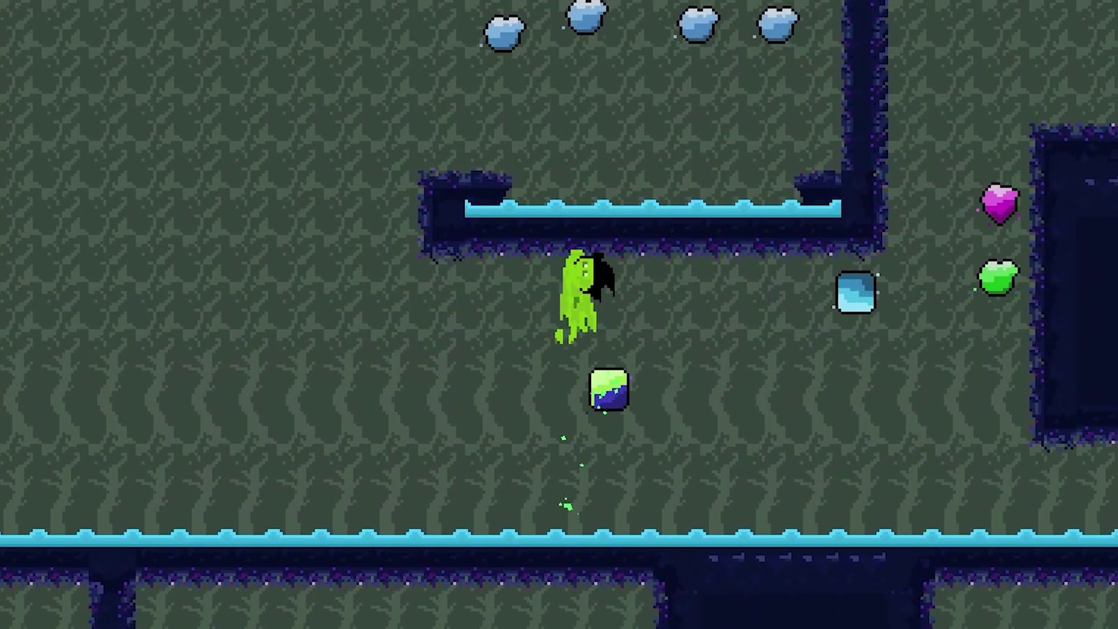
pyautogui.press('space')
pyautogui.press('space')
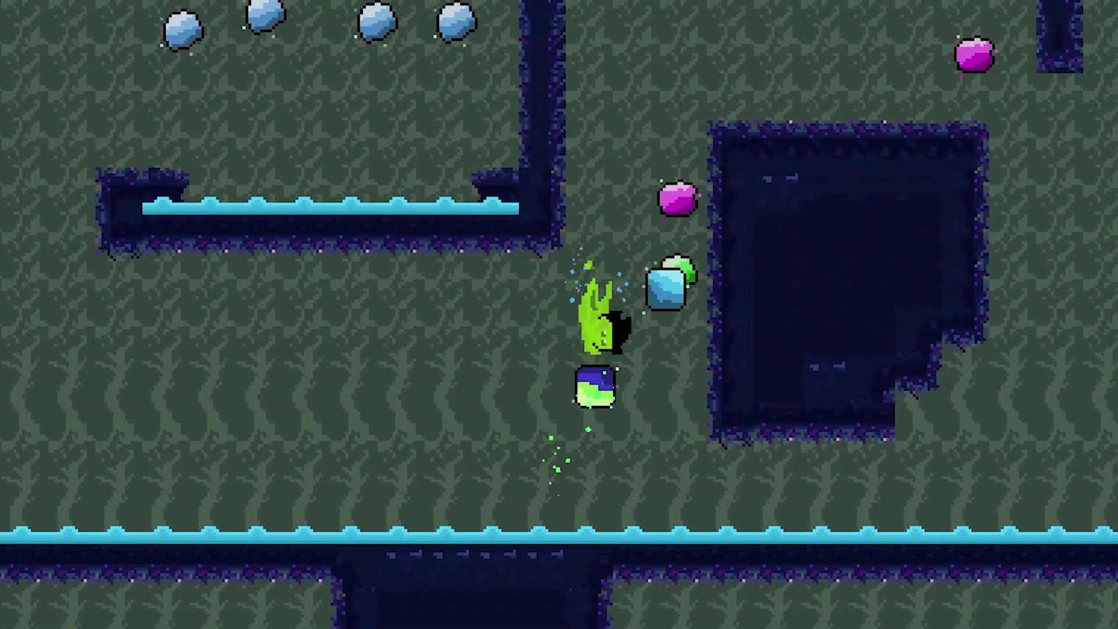
# Step: Bounce the slime player off the floating cubes beside the large dark block and onward to the narrow green-gem shaft
pyautogui.press('space')
pyautogui.press('Right')
pyautogui.press('space')
pyautogui.press('space')
pyautogui.press('Left')
pyautogui.press('space')
pyautogui.press('space')
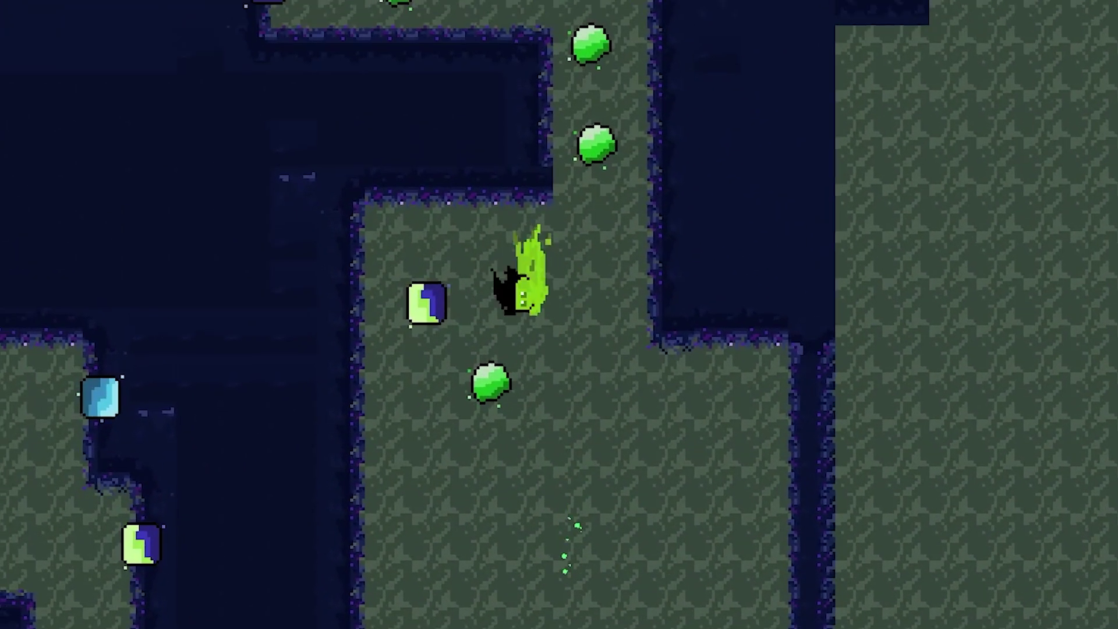
# Step: Climb the green-gem shaft into the upper chamber and leave through the ceiling opening beside the light blue cube
pyautogui.press('space')
pyautogui.press('Right')
pyautogui.press('space')
pyautogui.press('space')
pyautogui.press('Left')
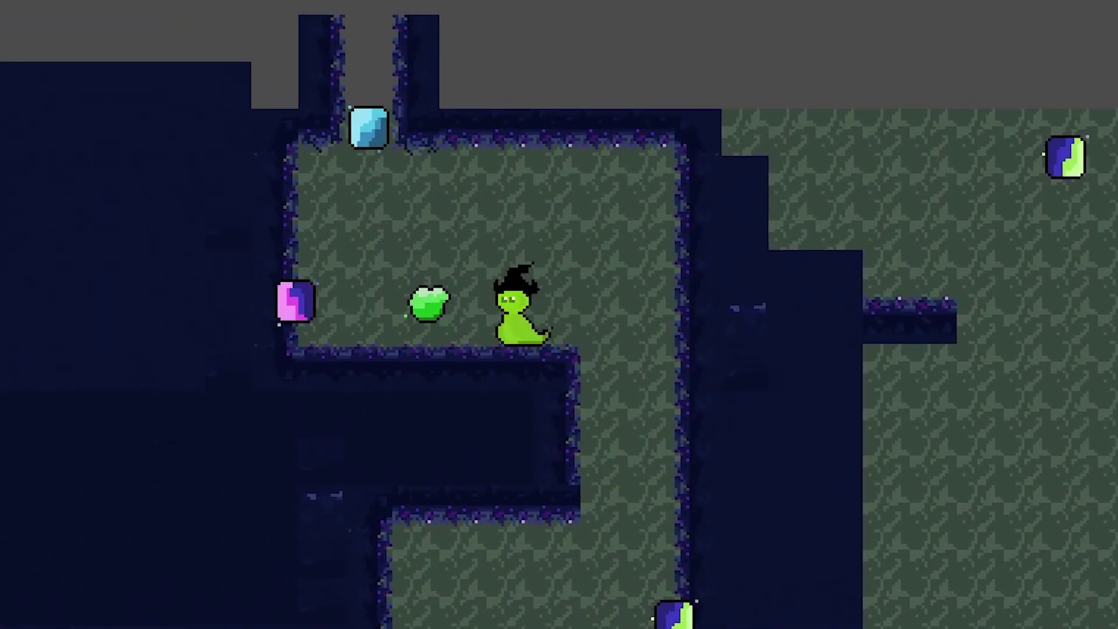
pyautogui.press('space')
pyautogui.press('Right')
pyautogui.press('space')
pyautogui.press('space')
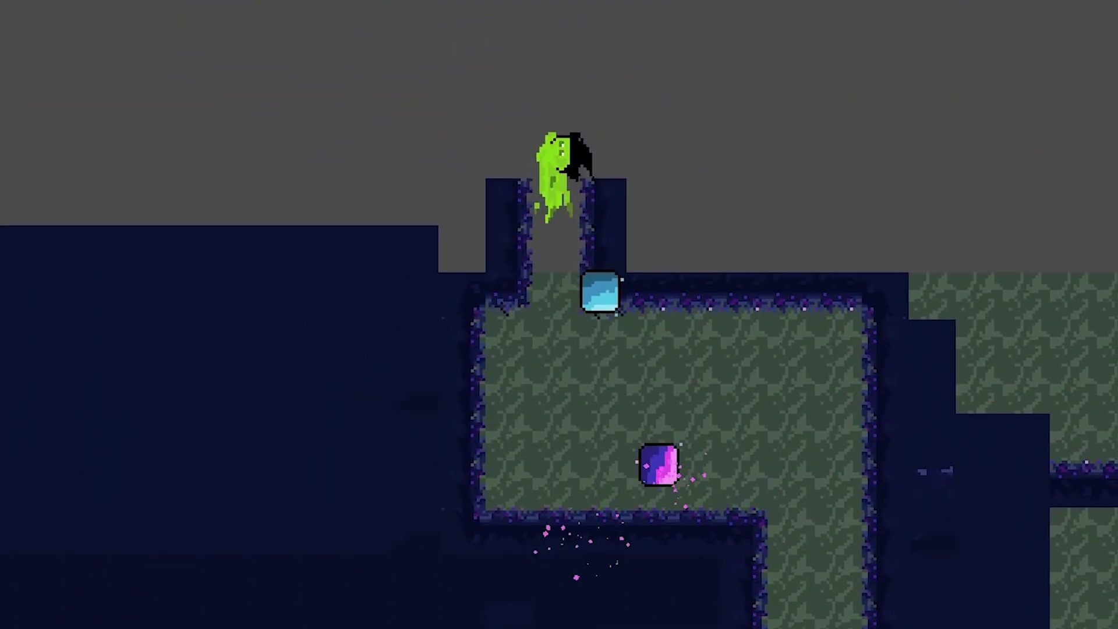
pyautogui.press('Left')
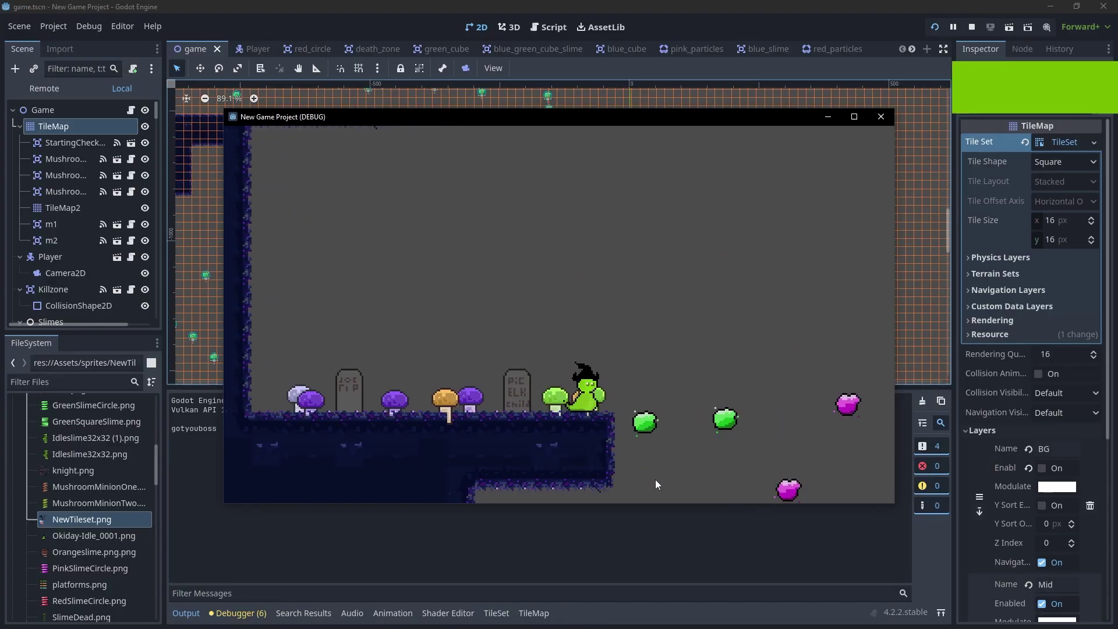
# Step: Playtest the opening section by jumping off the gravestone platform and bouncing across the green and pink gems
pyautogui.press('d')
pyautogui.press('space')
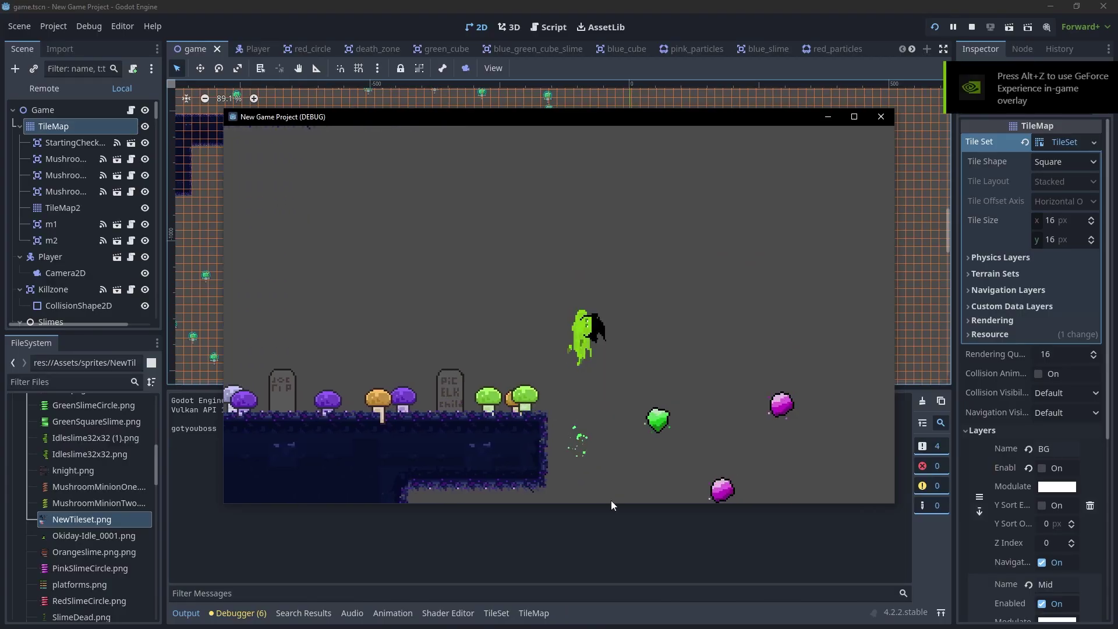
pyautogui.press('Right')
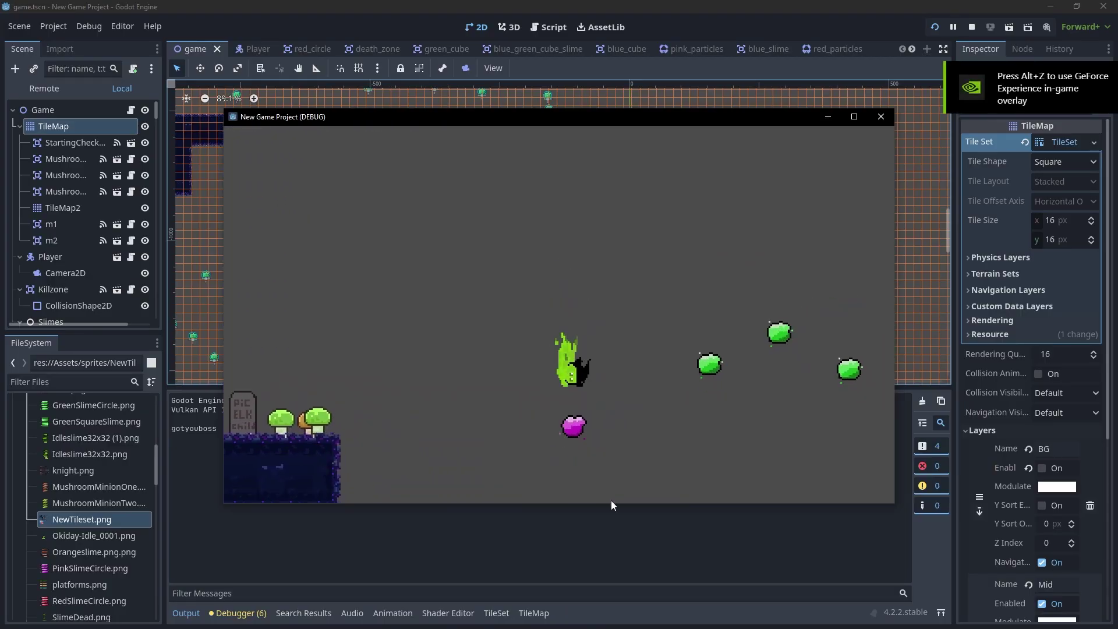
pyautogui.press('d')
pyautogui.press('d')
pyautogui.press('a')
pyautogui.press('space')
pyautogui.press('d')
pyautogui.press('d')
pyautogui.press('space')
pyautogui.press('a')
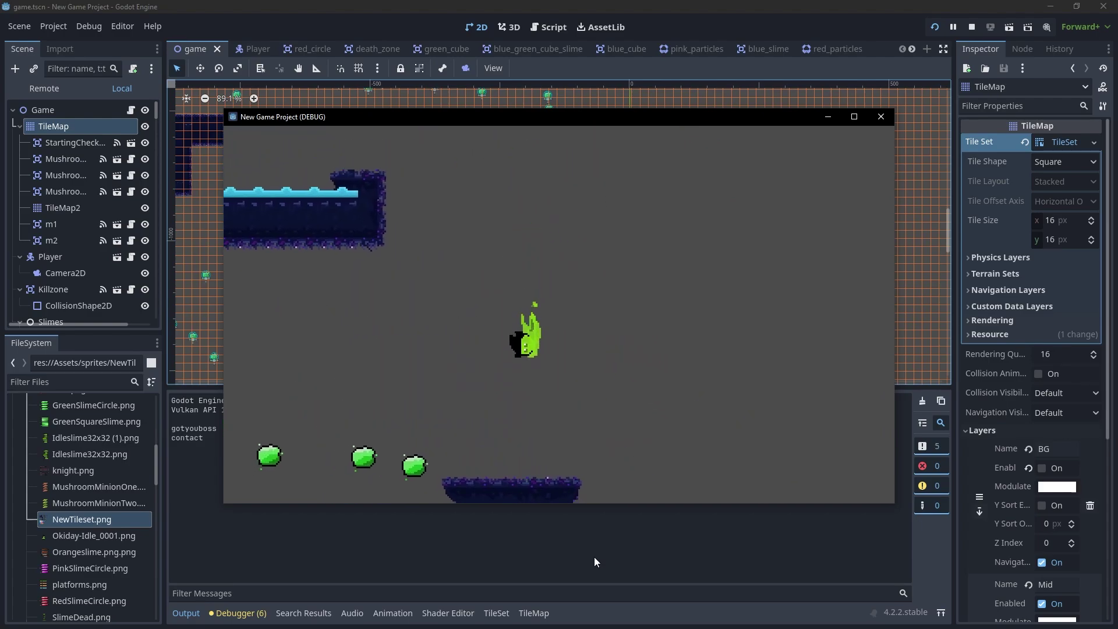
# Step: Playtest the vertical route, bouncing up the green and pink gems to the giant green mushroom's ledge
pyautogui.press('Left')
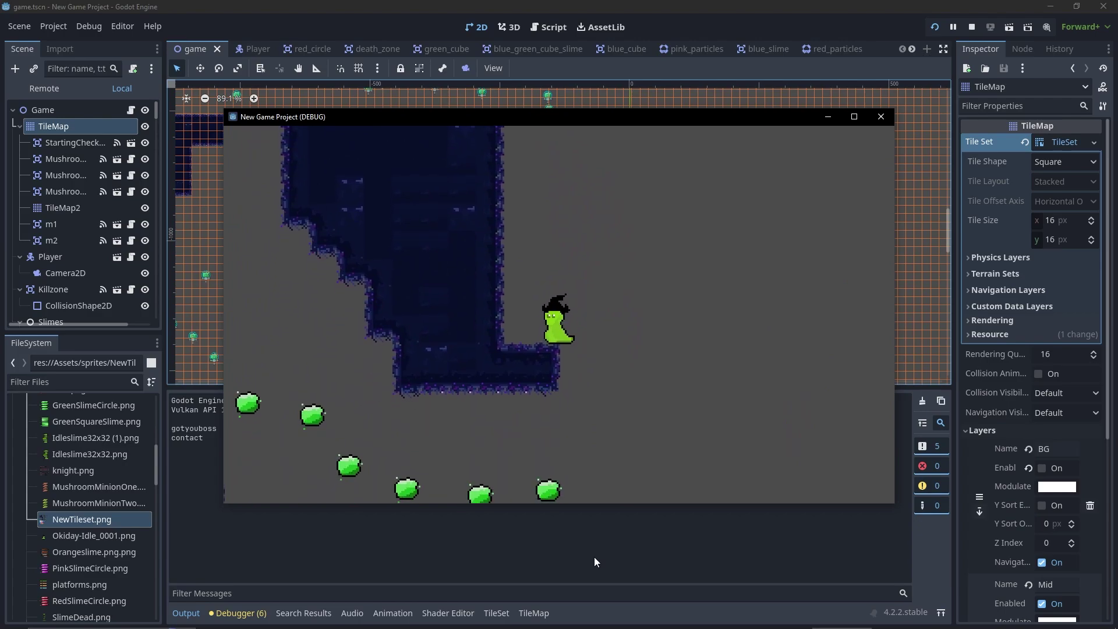
pyautogui.press('Right')
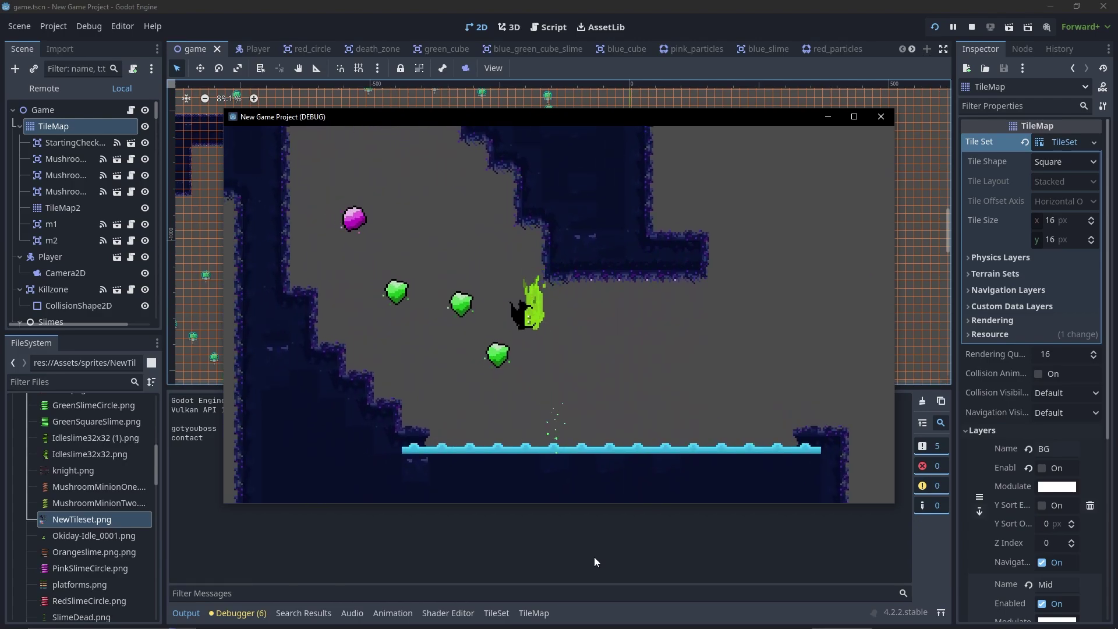
pyautogui.press('Left')
pyautogui.press('Right')
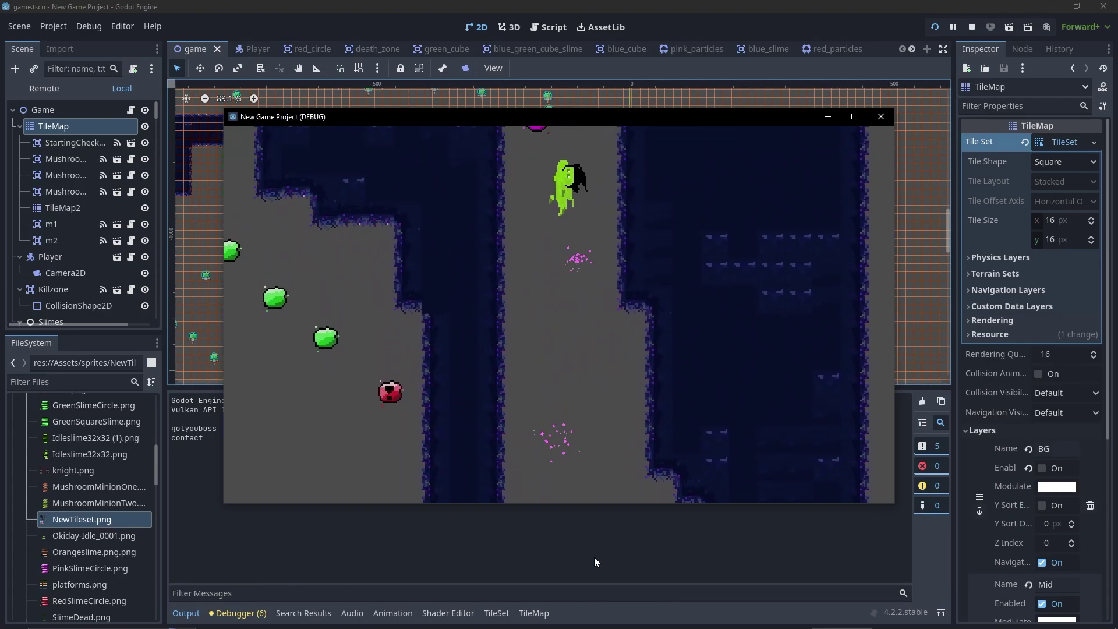
pyautogui.press('Left')
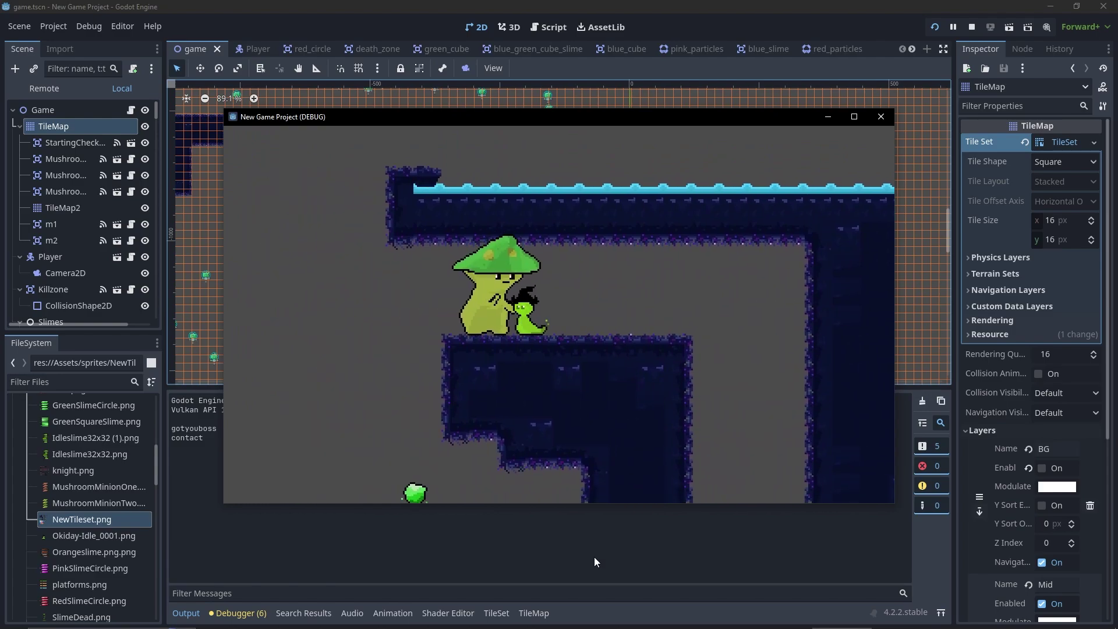
# Step: Walk past the giant mushroom and test the drop from its ledge over the green gem toward the red gem, retrying after each fall
pyautogui.press('Left')
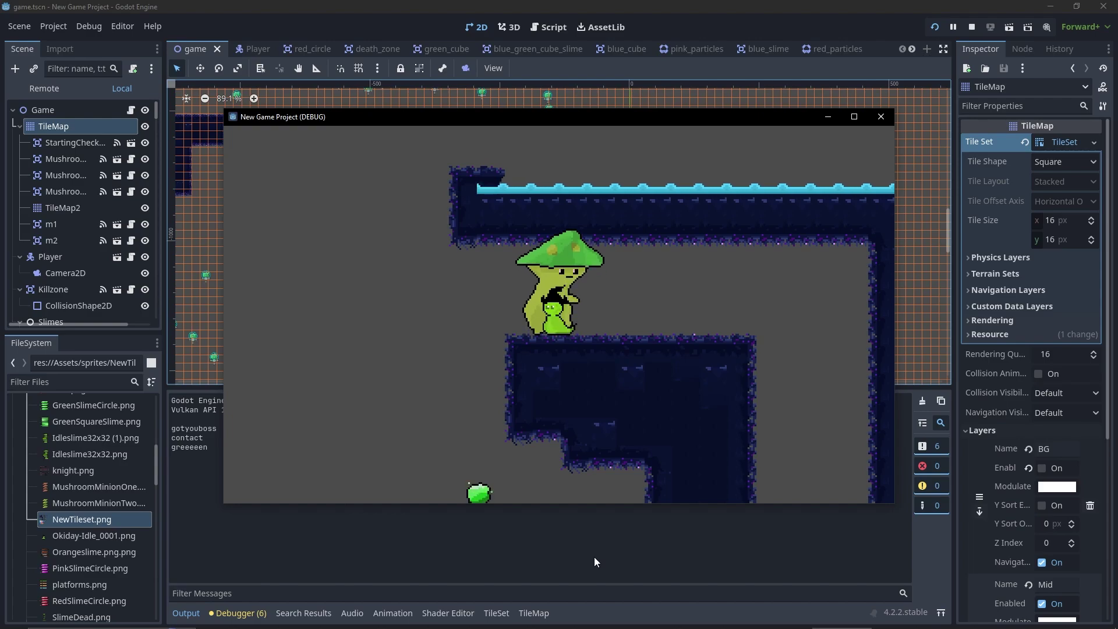
pyautogui.press('Left')
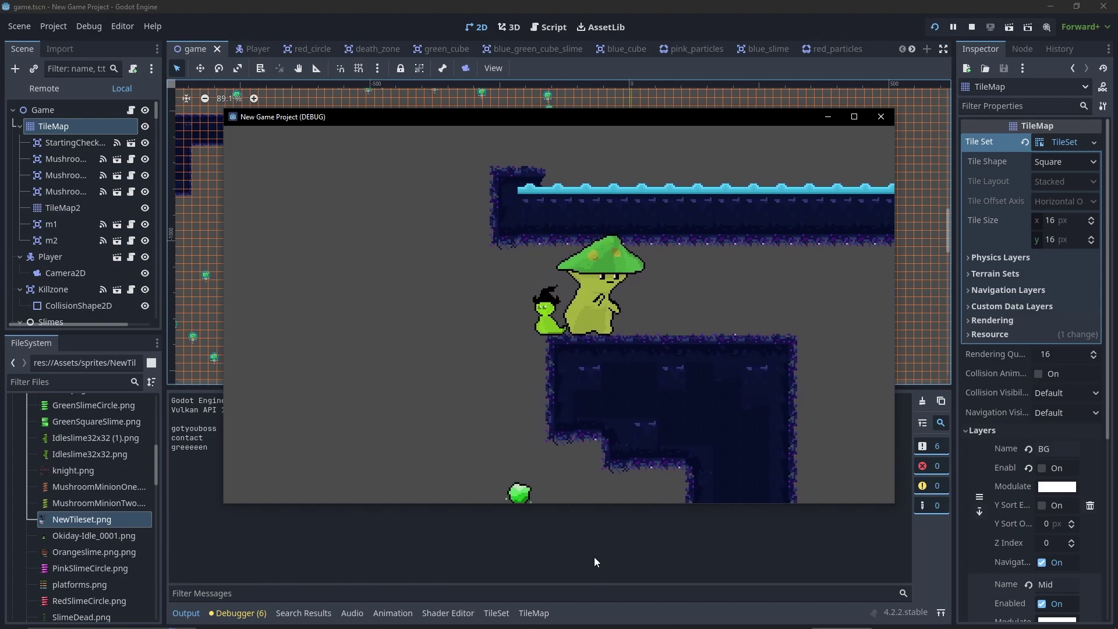
pyautogui.press('Right')
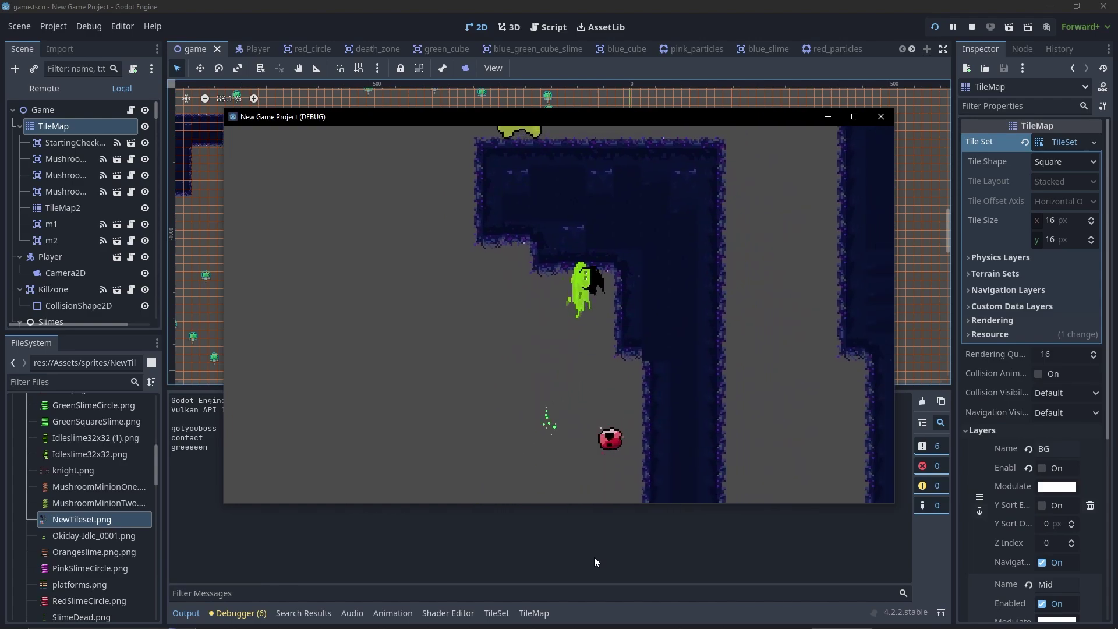
pyautogui.press('Left')
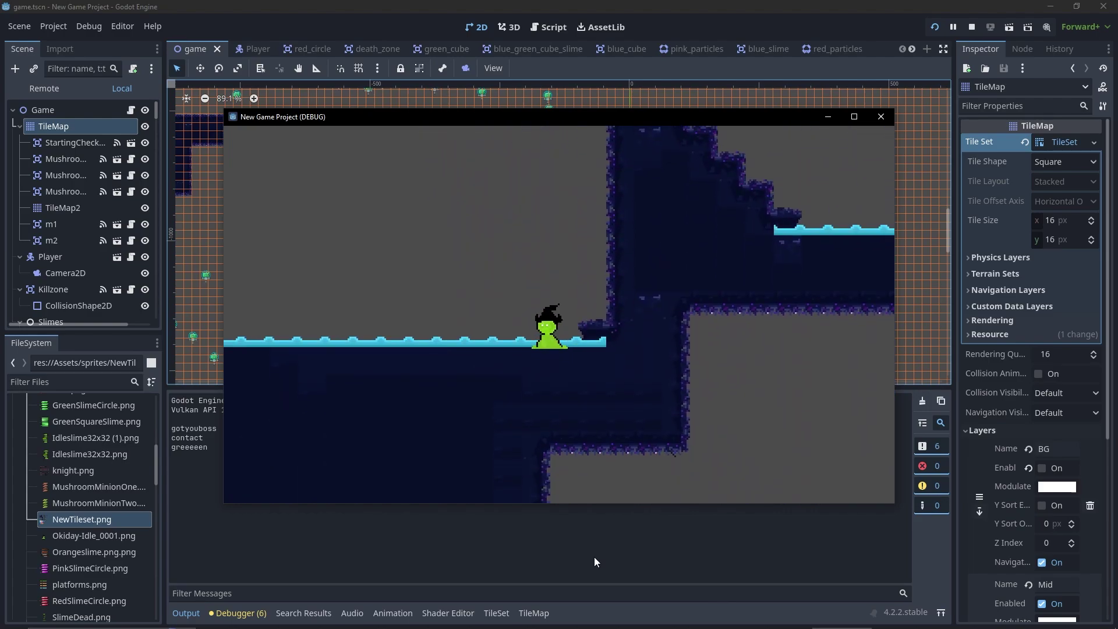
pyautogui.press('Left')
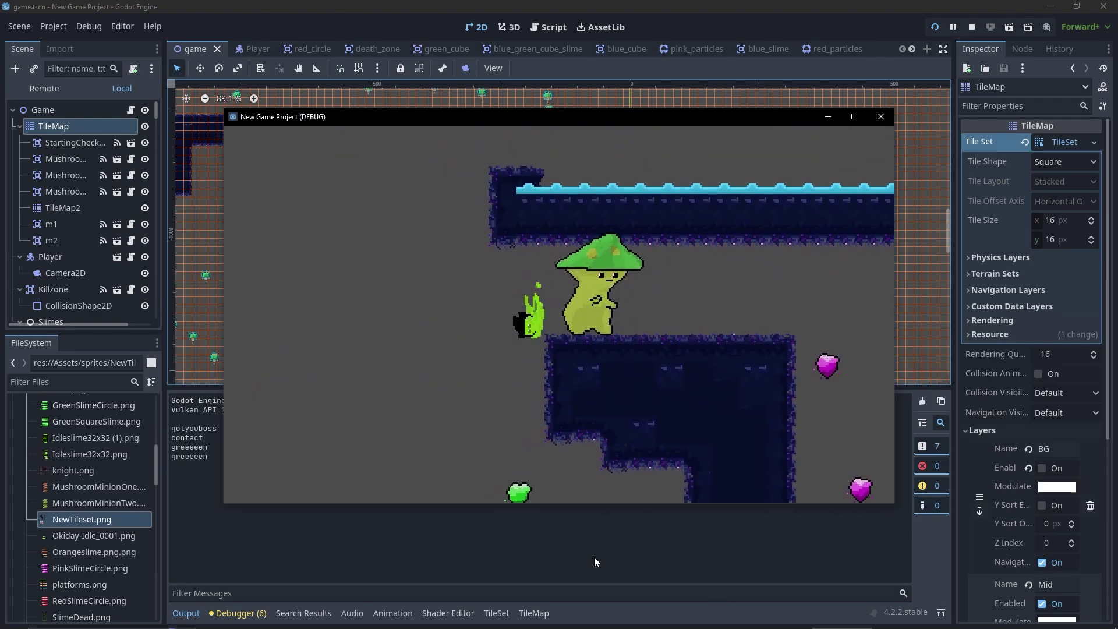
pyautogui.press('Right')
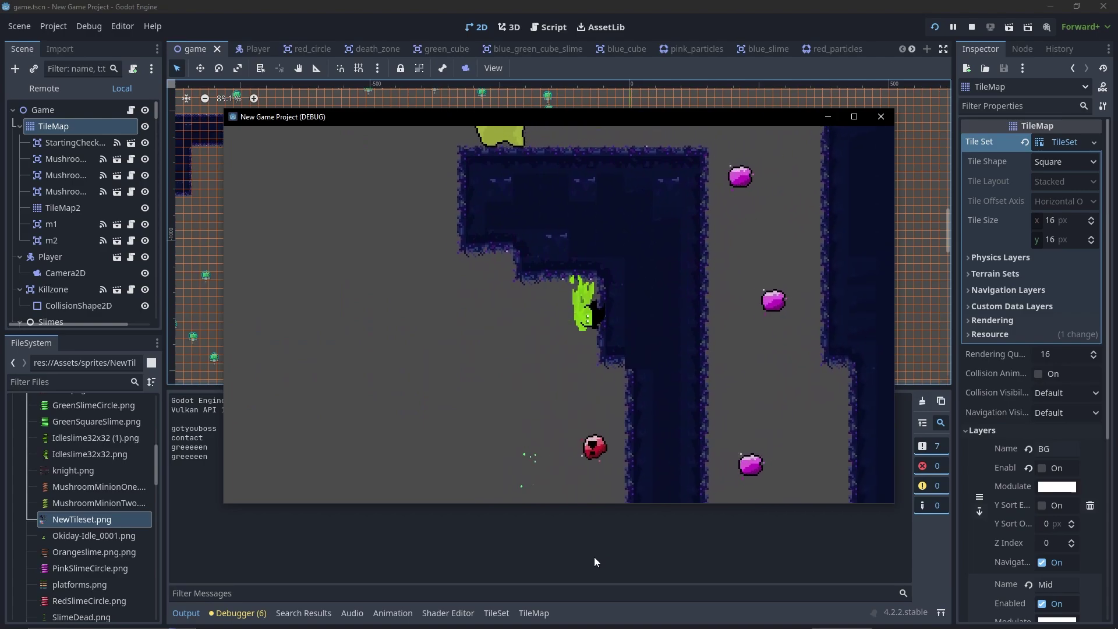
pyautogui.press('Left')
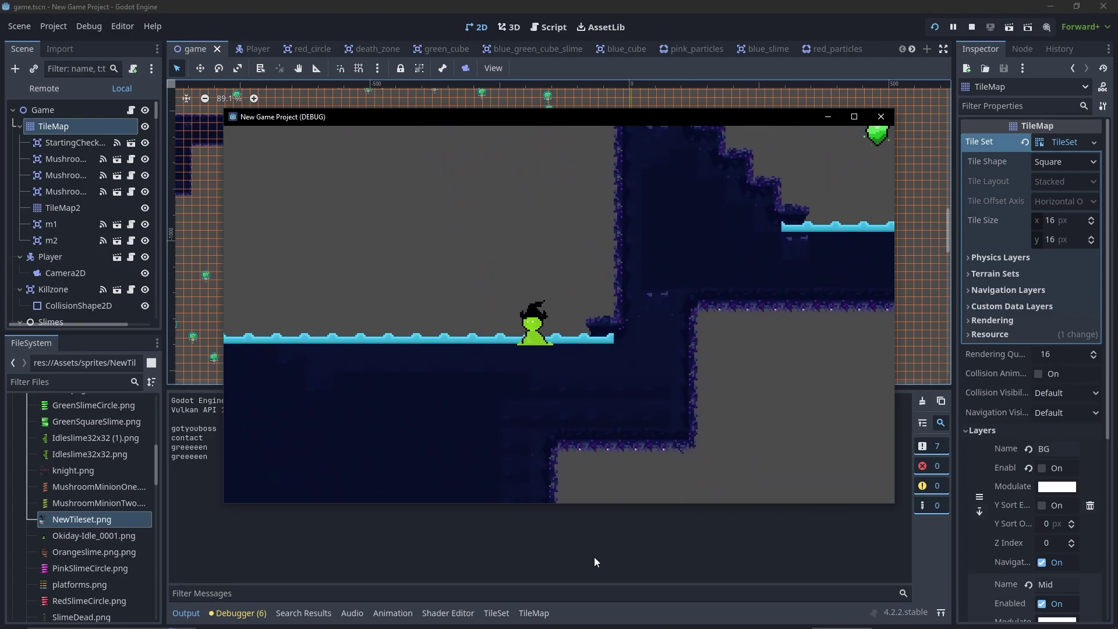
pyautogui.press('Left')
pyautogui.press('Right')
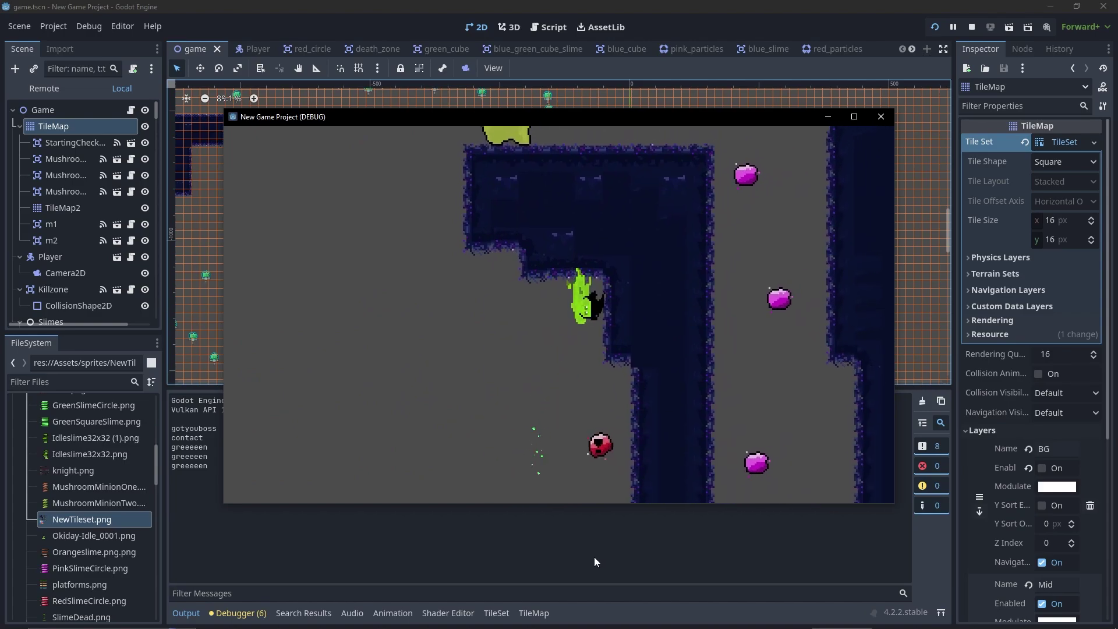
# Step: Playtest the open area beyond the red gem by steering the slime over the scattered pink and green gems
pyautogui.press('space')
pyautogui.press('Left')
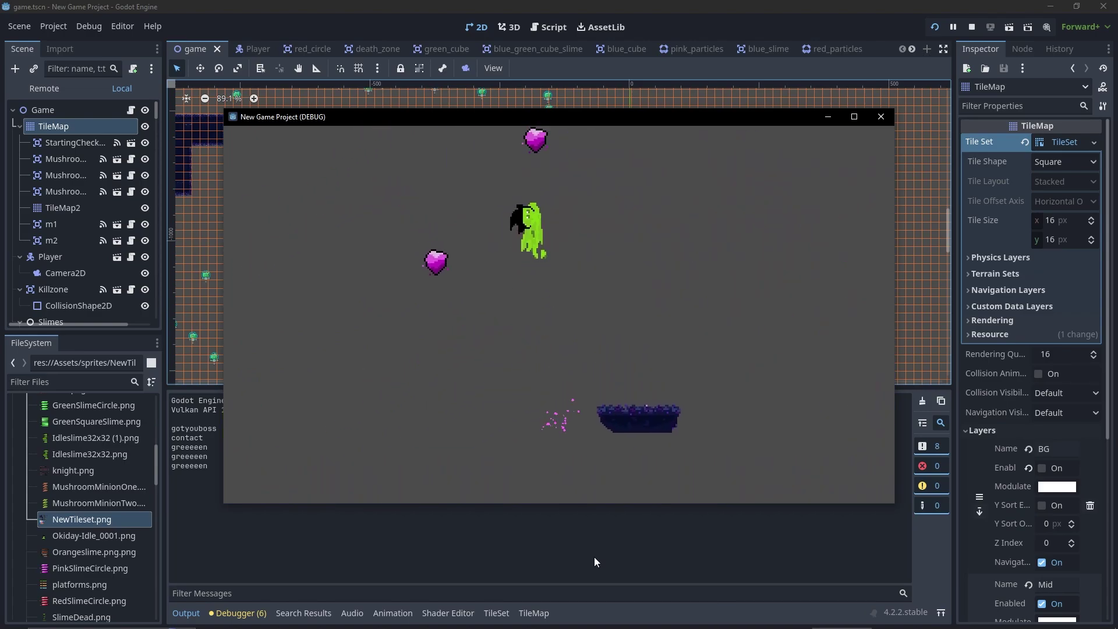
pyautogui.press('Right')
pyautogui.press('Left')
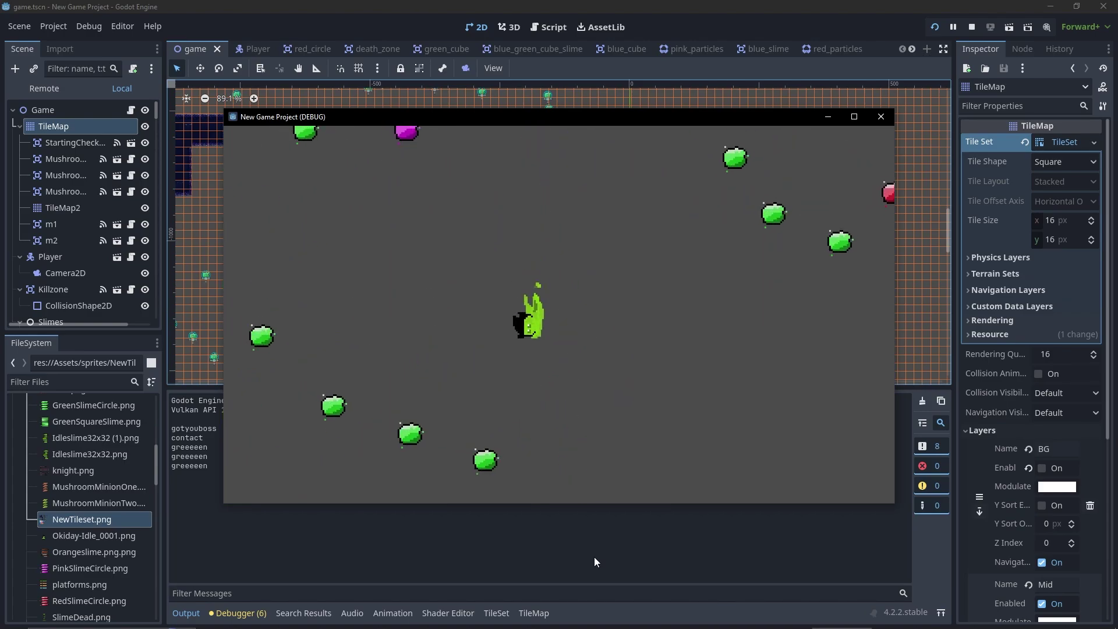
pyautogui.press('space')
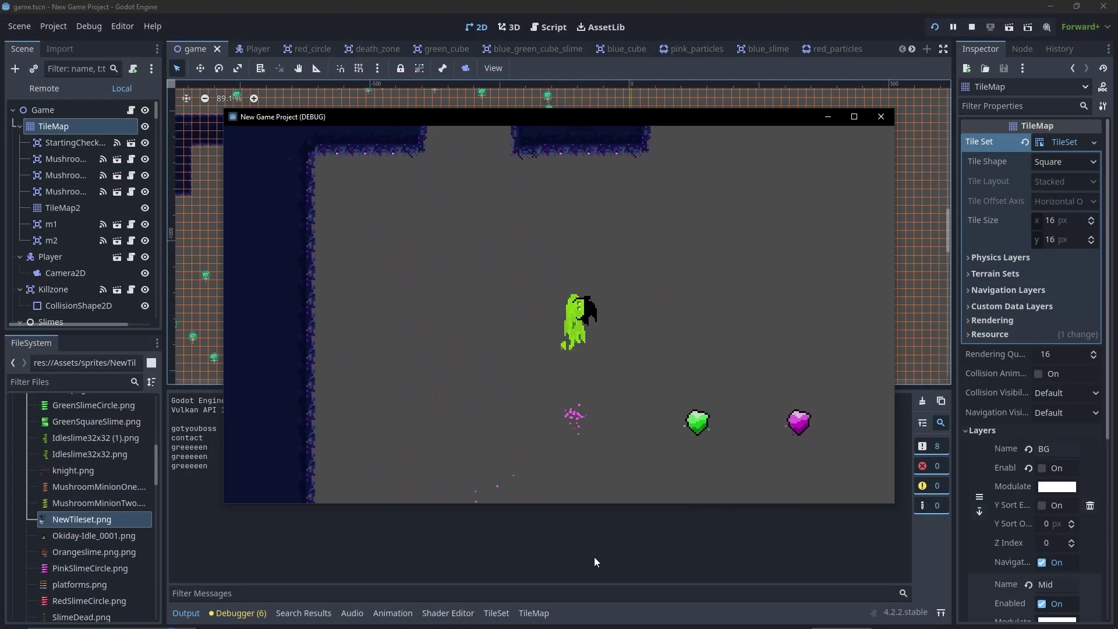
# Step: Bounce past the second red gem and over the dark ledge into the cave with the vertical column of green gems
pyautogui.press('Right')
pyautogui.press('space')
pyautogui.press('space')
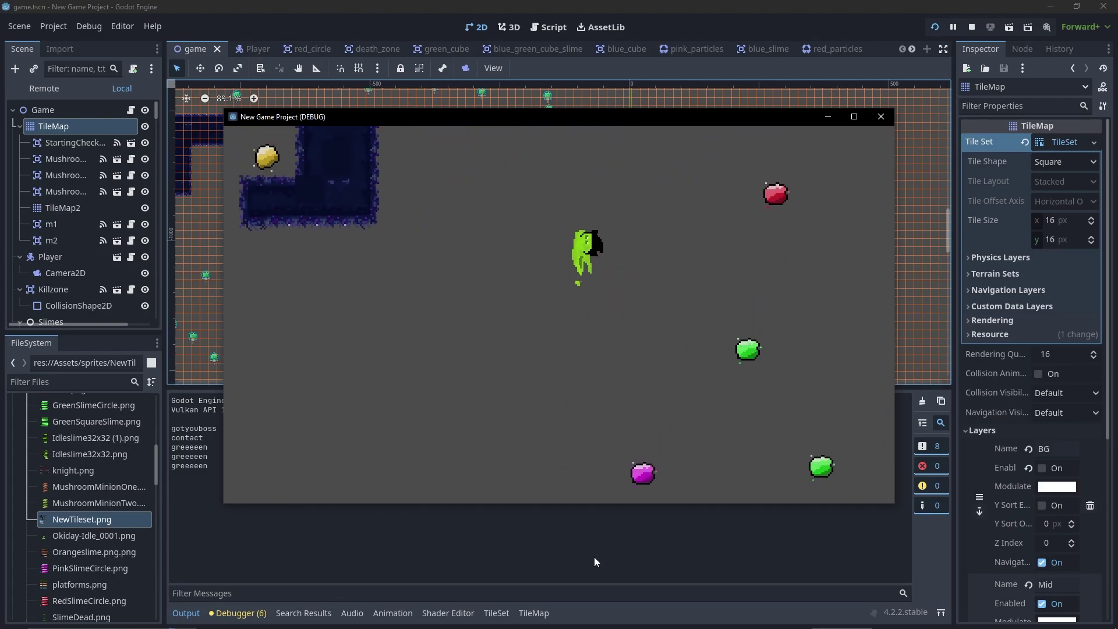
pyautogui.press('Right')
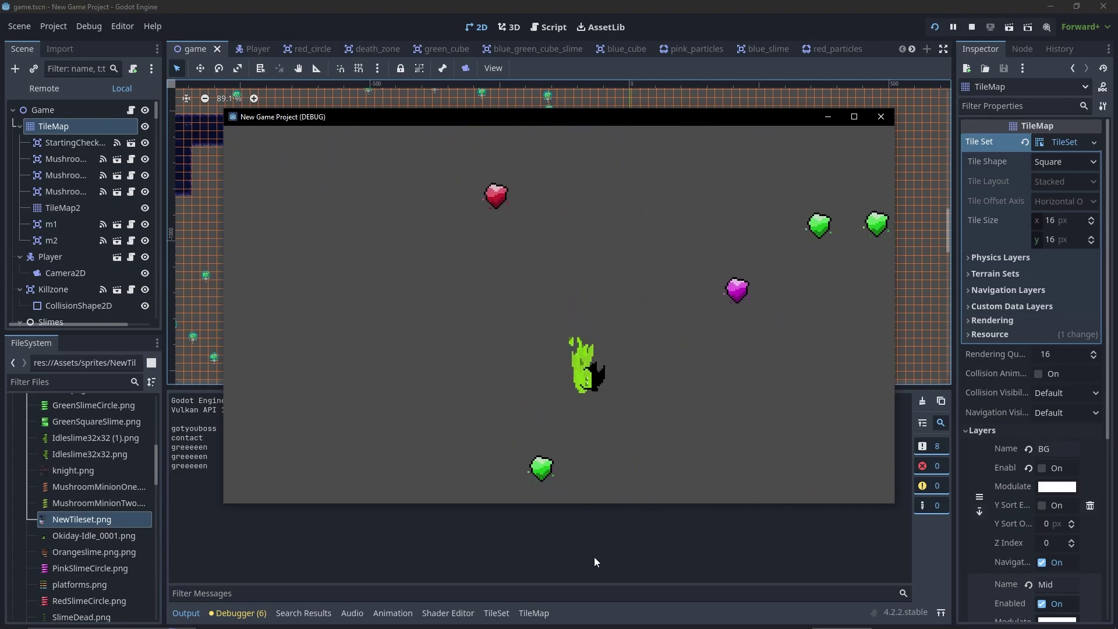
pyautogui.press('Left')
pyautogui.press('space')
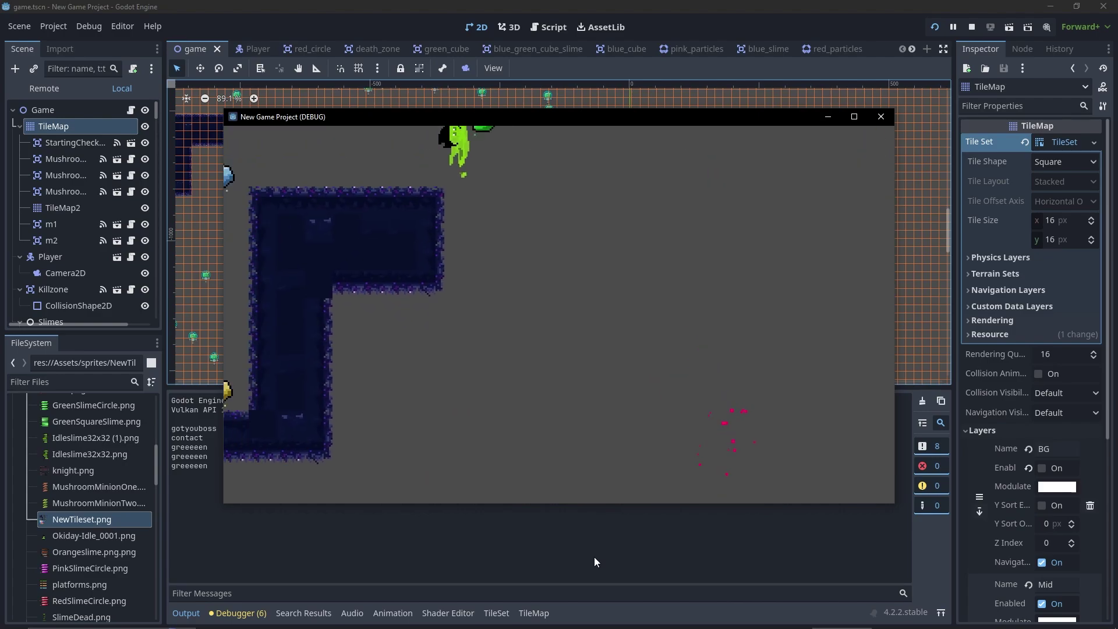
pyautogui.press('Left')
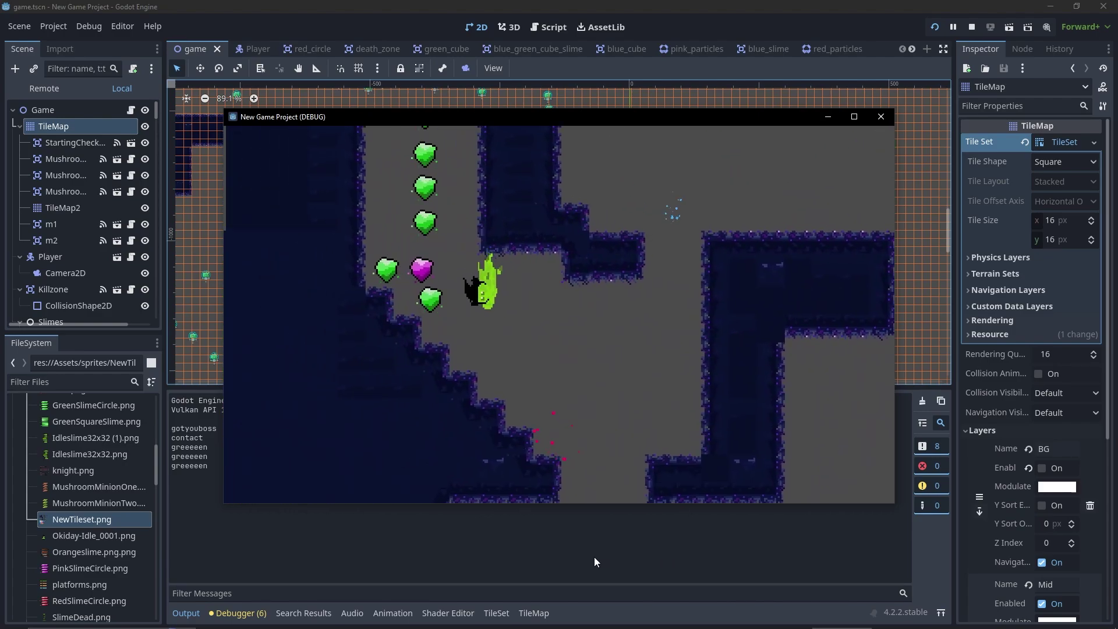
pyautogui.press('Right')
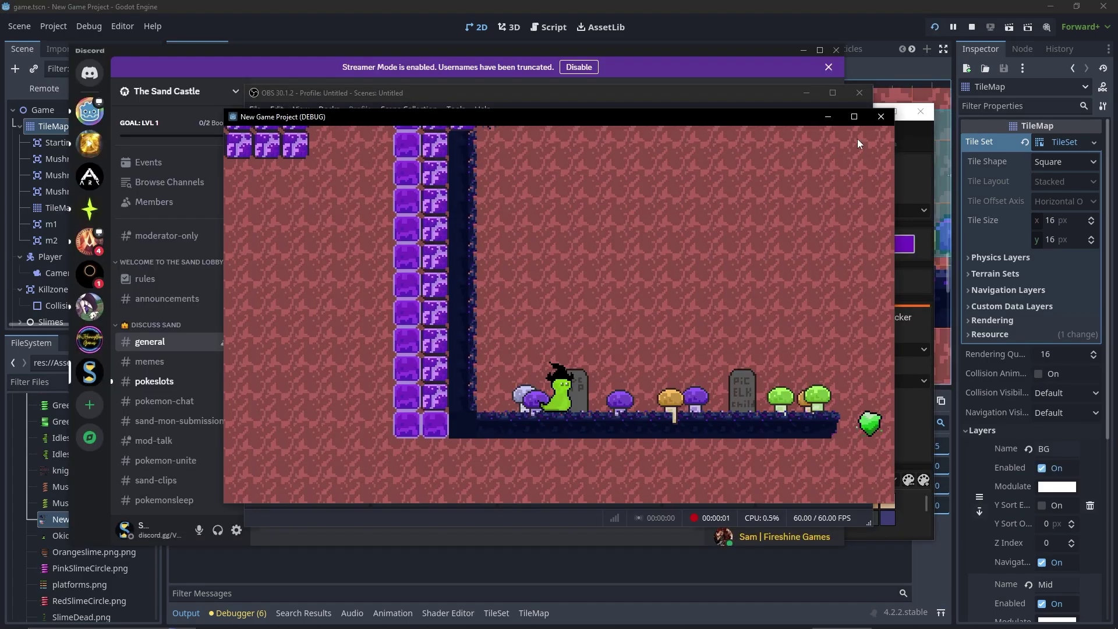
# Step: Maximize the running game window and bounce the slime from the gravestone platform over the first gems
pyautogui.press('super+Up')
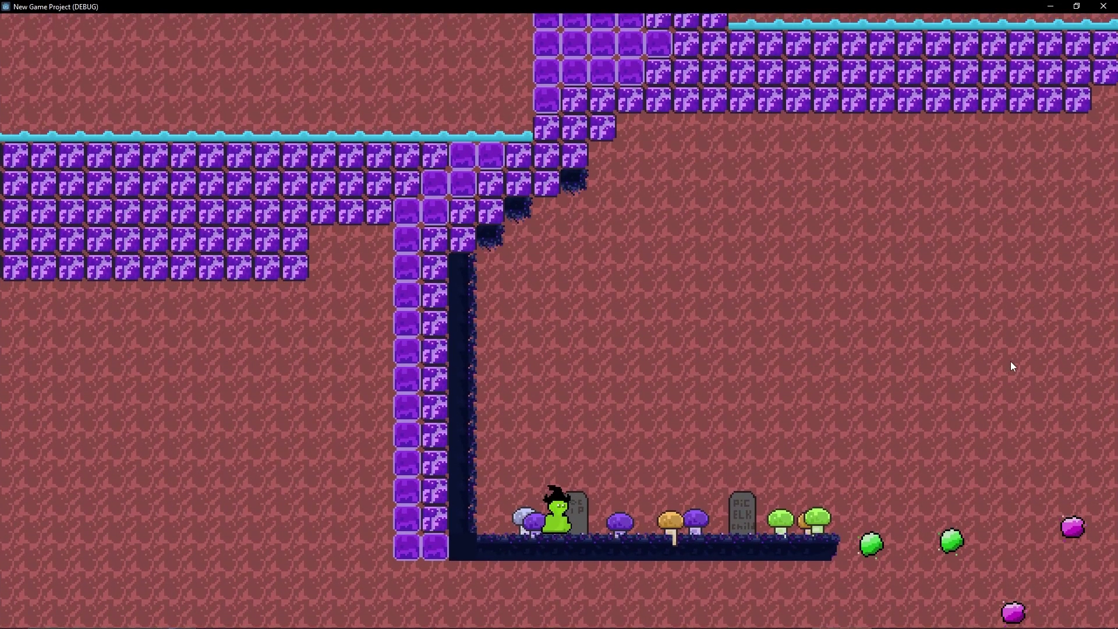
pyautogui.press('d')
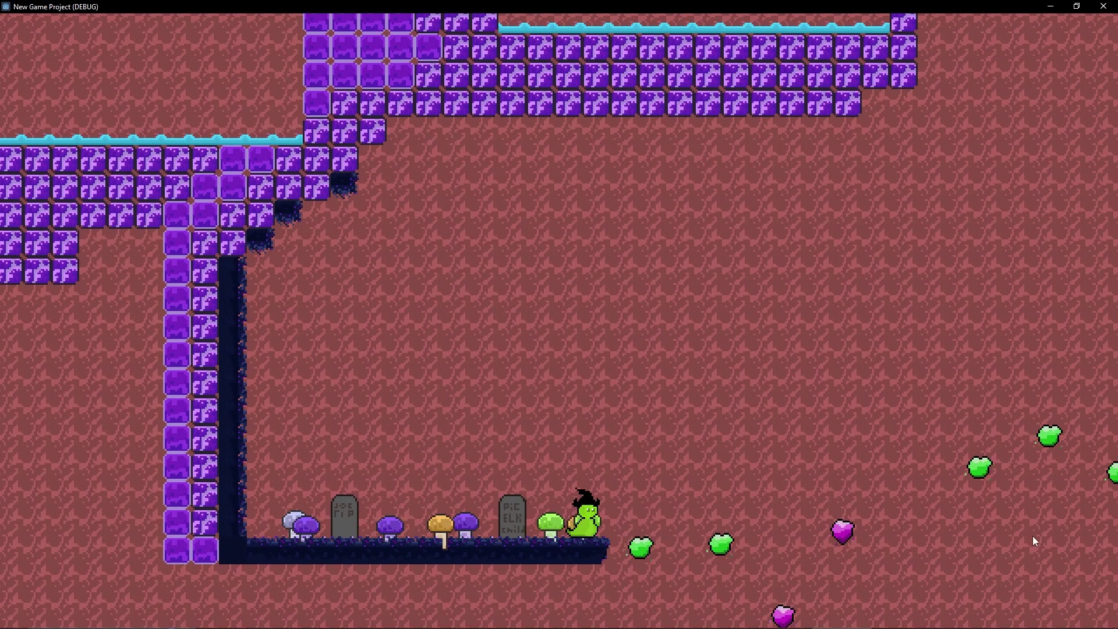
pyautogui.press('space')
pyautogui.press('space')
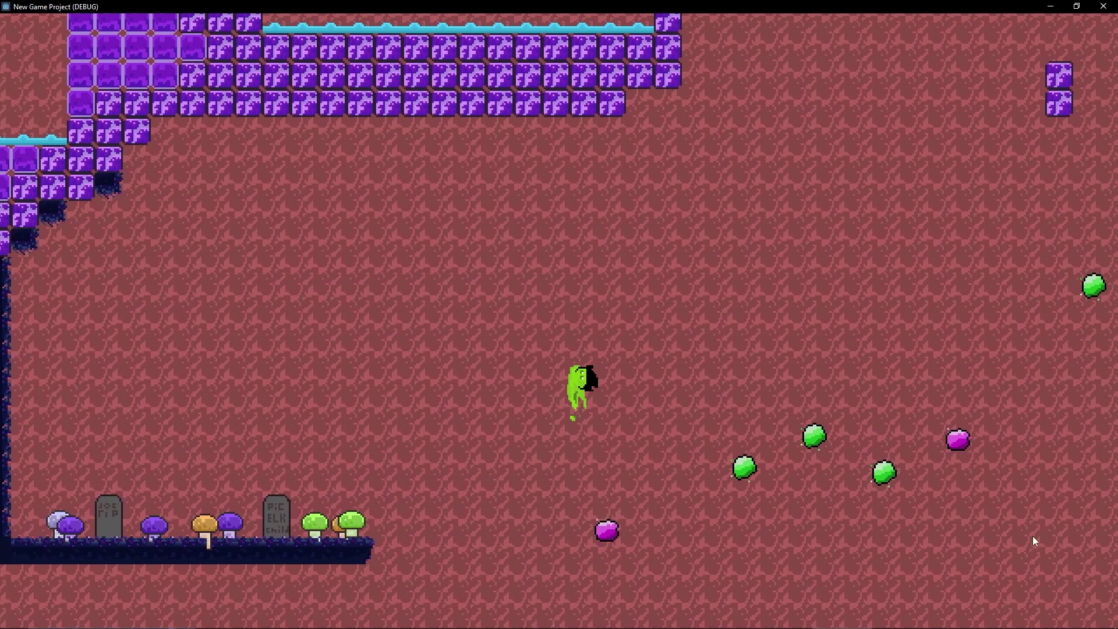
pyautogui.press('space')
pyautogui.press('space')
pyautogui.press('space')
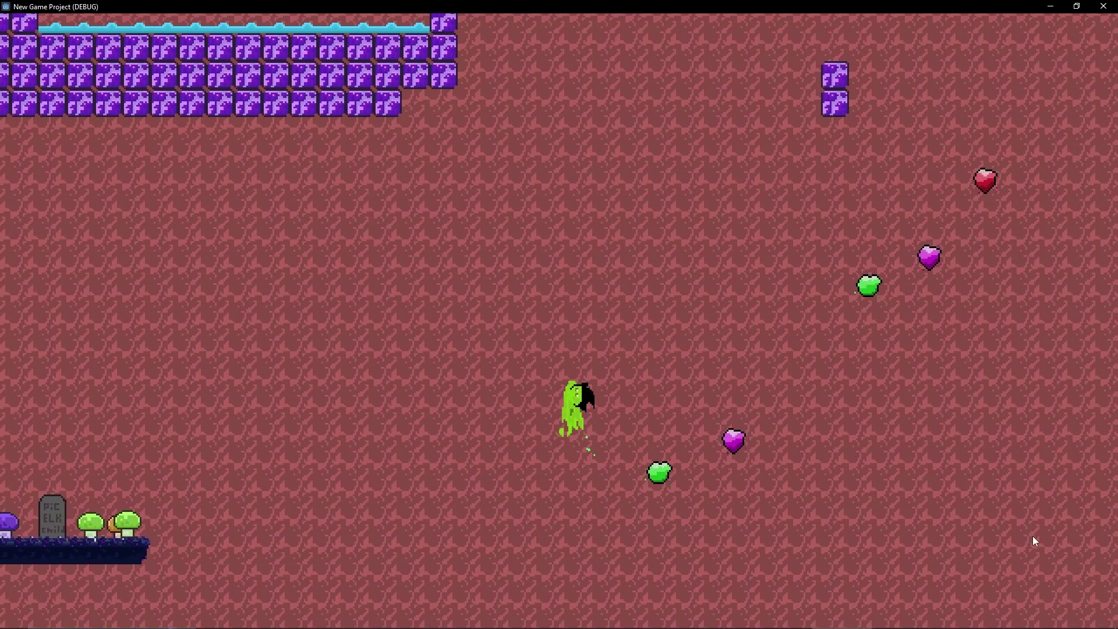
# Step: Bounce up the rising green and pink gems toward the red gem near the pair of floating purple blocks
pyautogui.press('space')
pyautogui.press('space')
pyautogui.press('space')
pyautogui.press('space')
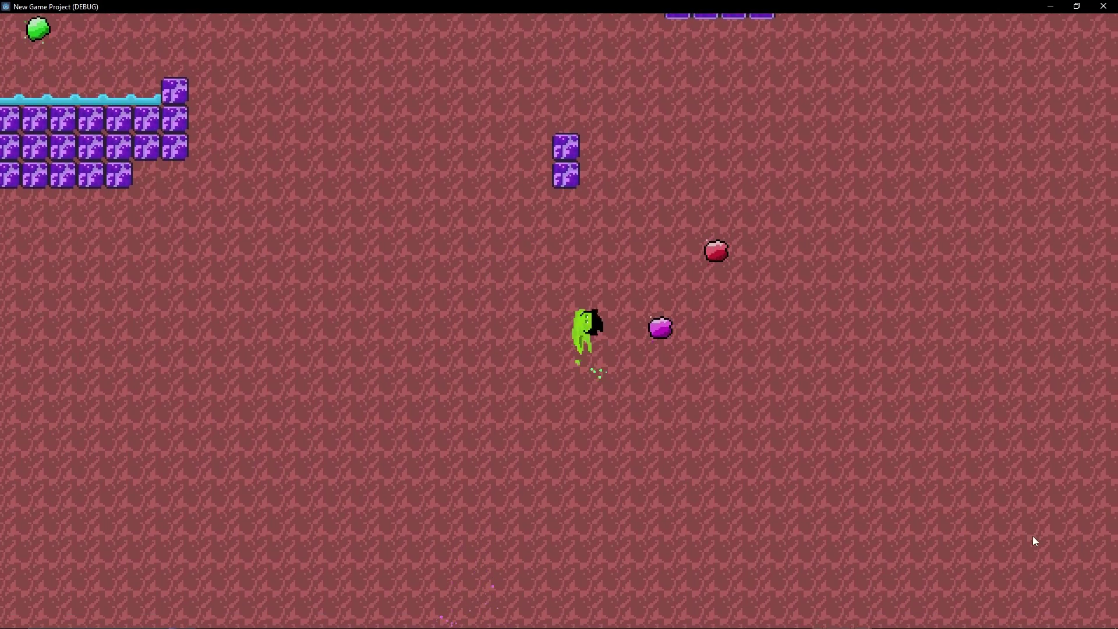
pyautogui.press('space')
pyautogui.press('Left')
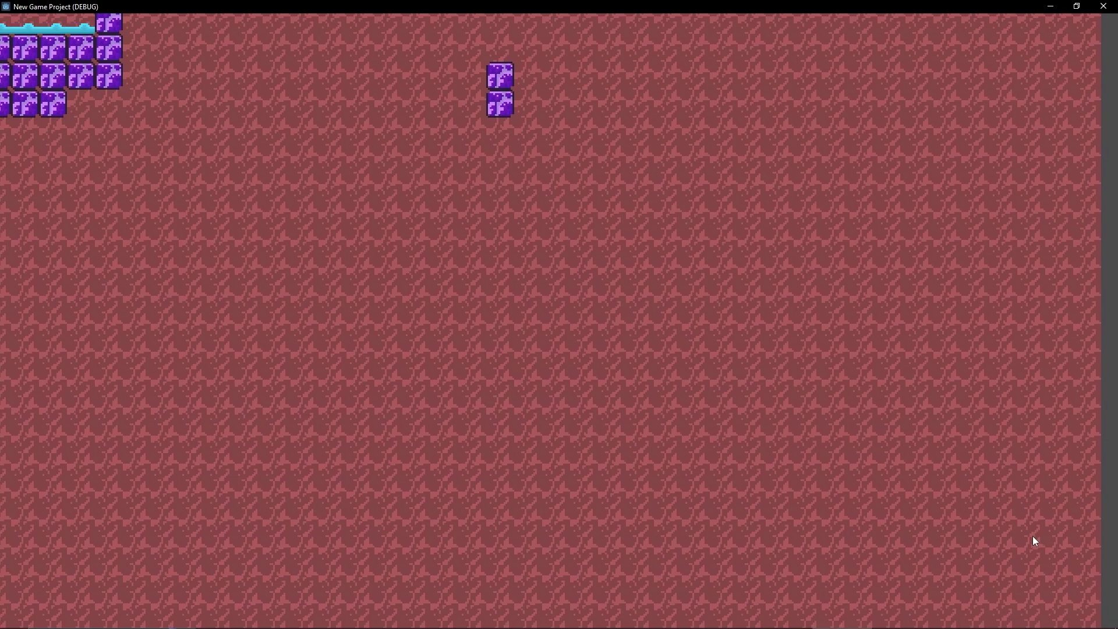
# Step: Run the slime off the gravestone platform and bounce it over the first green and pink gems
pyautogui.press('Right')
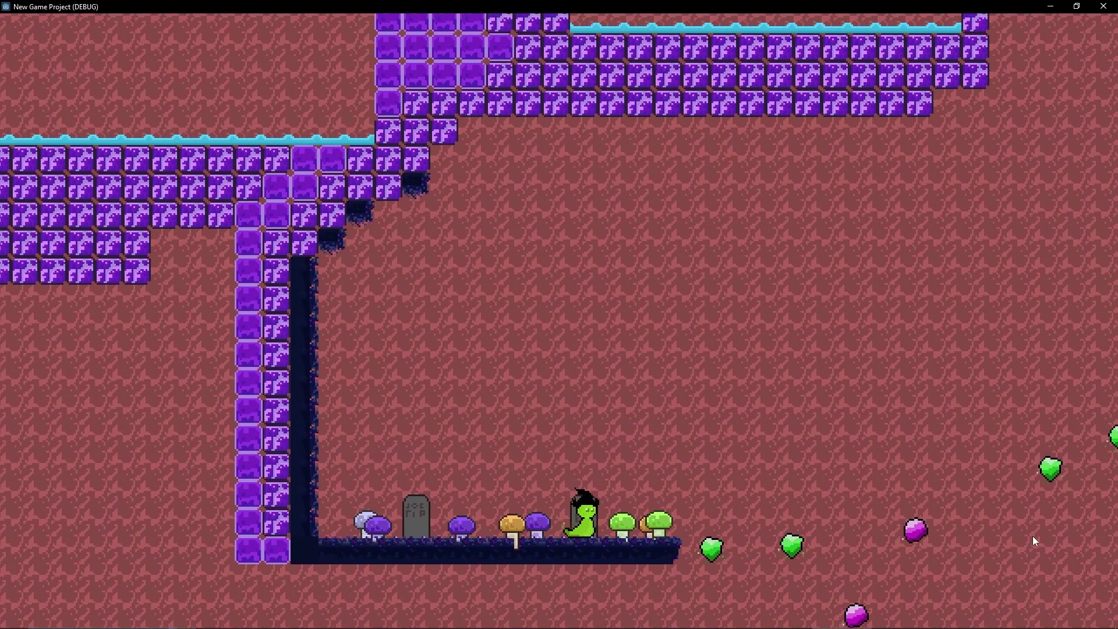
pyautogui.press('space')
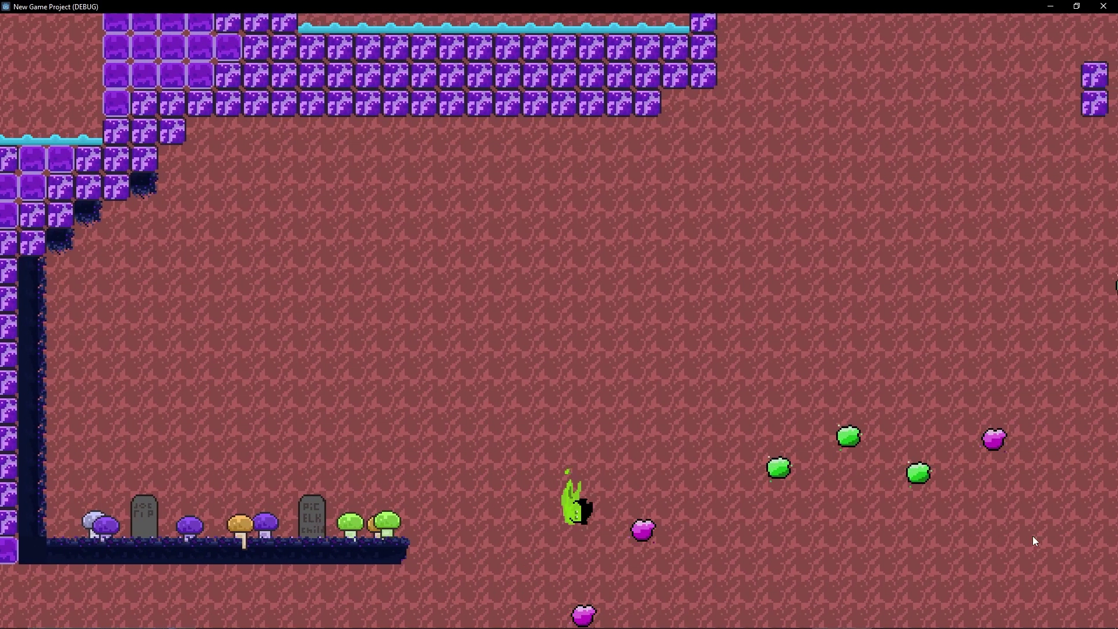
pyautogui.press('space')
pyautogui.press('space')
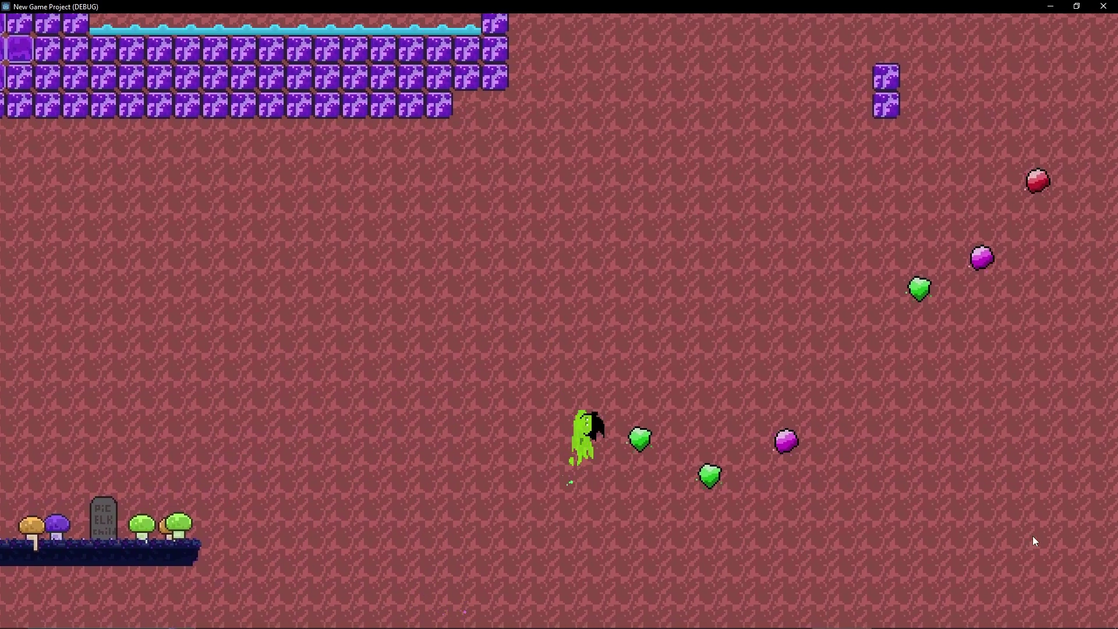
# Step: Try to bounce up the remaining green and pink gems toward the red gem beside the two floating purple blocks
pyautogui.press('space')
pyautogui.press('space')
pyautogui.press('space')
pyautogui.press('space')
pyautogui.press('space')
pyautogui.press('Left')
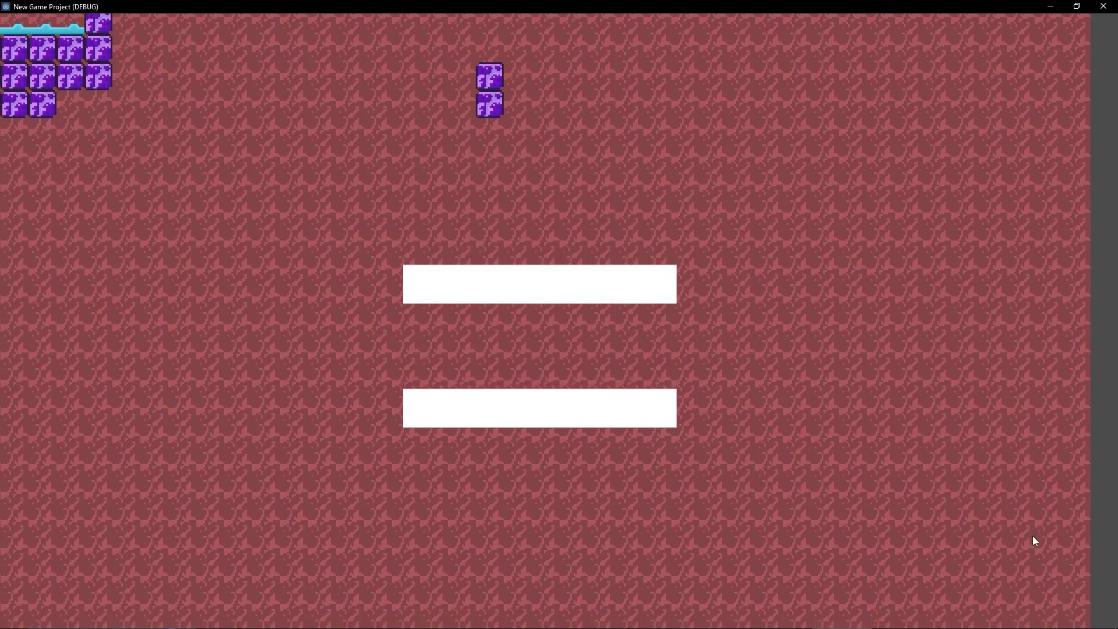
# Step: Start another run from the gravestone platform, bouncing across the low gems to just below the two floating purple blocks
pyautogui.press('Right')
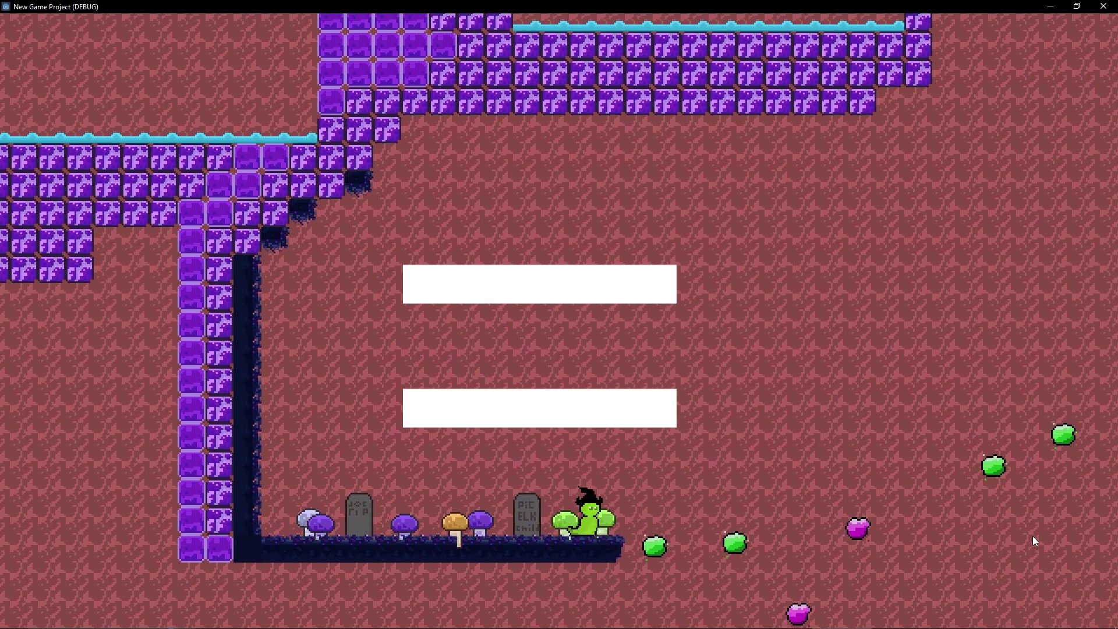
pyautogui.press('space')
pyautogui.press('Right')
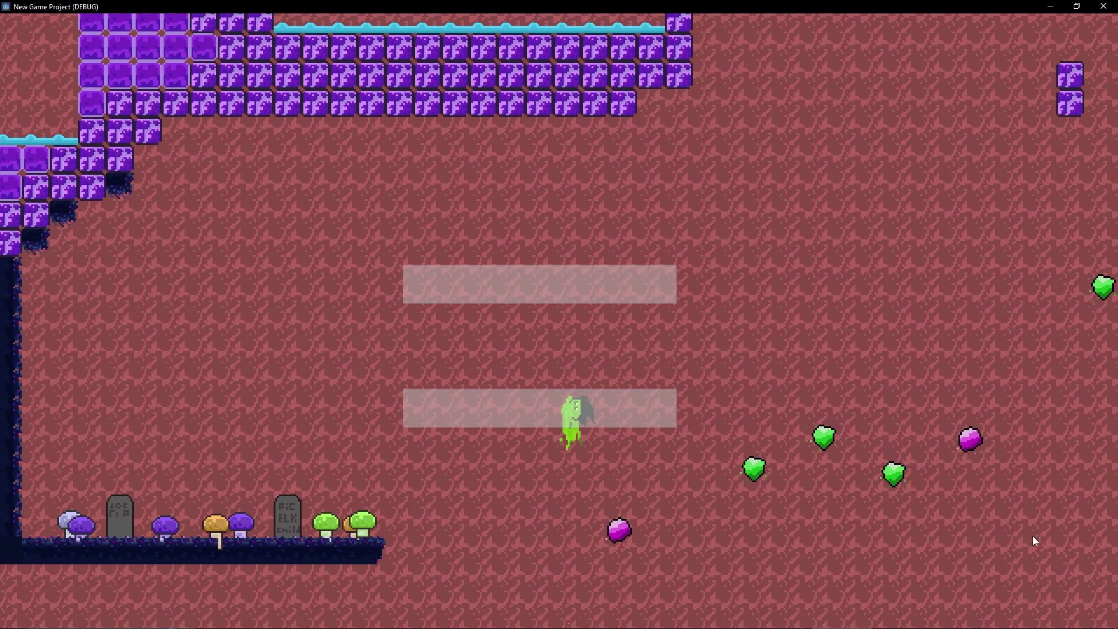
pyautogui.press('Right')
pyautogui.press('space')
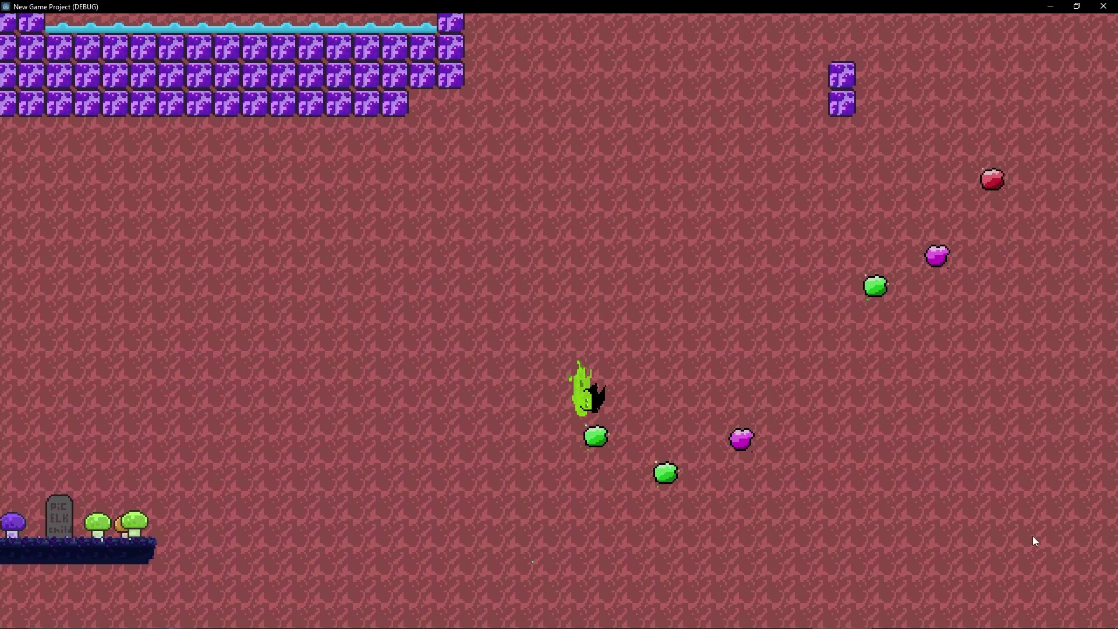
pyautogui.press('Right')
pyautogui.press('space')
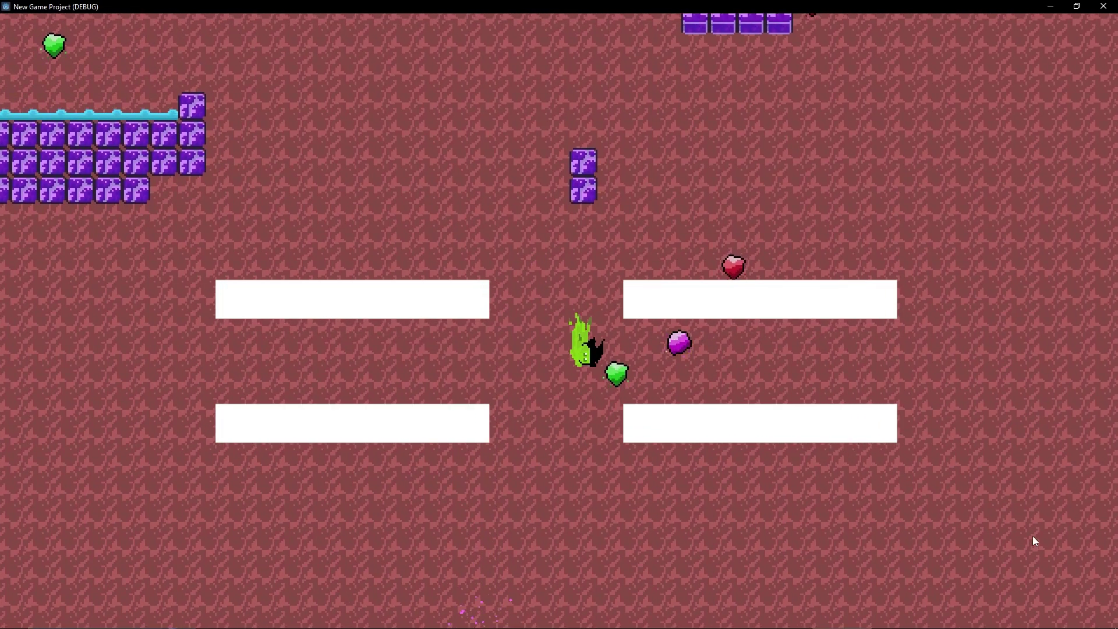
# Step: Bounce off the upper green, pink and red gems to climb into the brown cave area above the purple ledge
pyautogui.press('Right')
pyautogui.press('space')
pyautogui.press('Left')
pyautogui.press('space')
pyautogui.press('Right')
pyautogui.press('Right')
pyautogui.press('space')
pyautogui.press('Left')
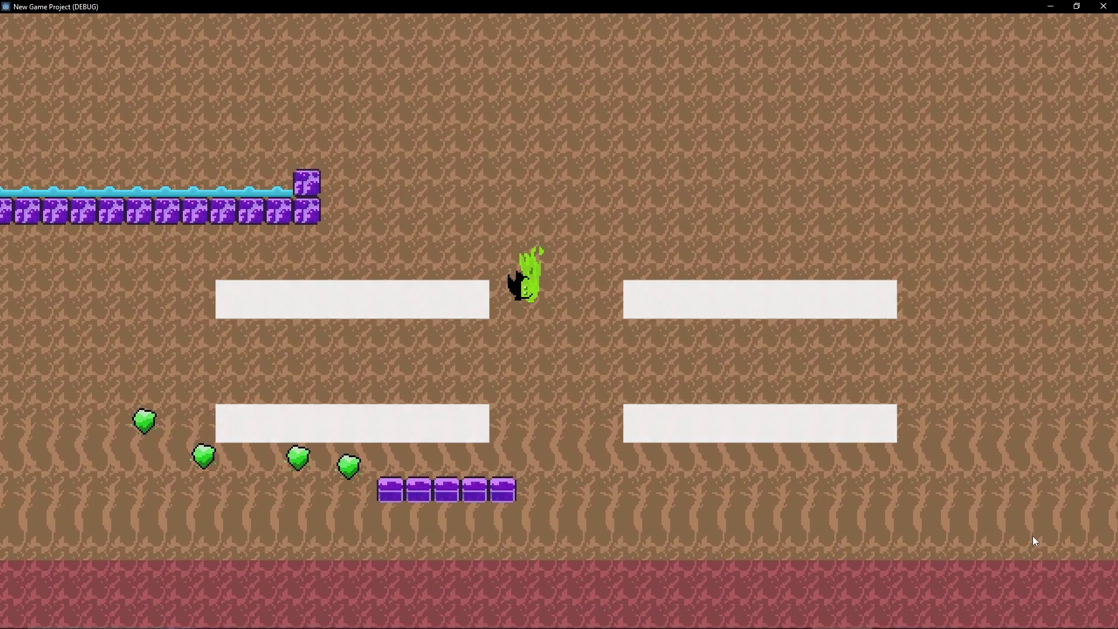
# Step: Steer back over the green gems in the brown cave and drop onto the purple ledge beside the jagged wall
pyautogui.press('Left')
pyautogui.press('space')
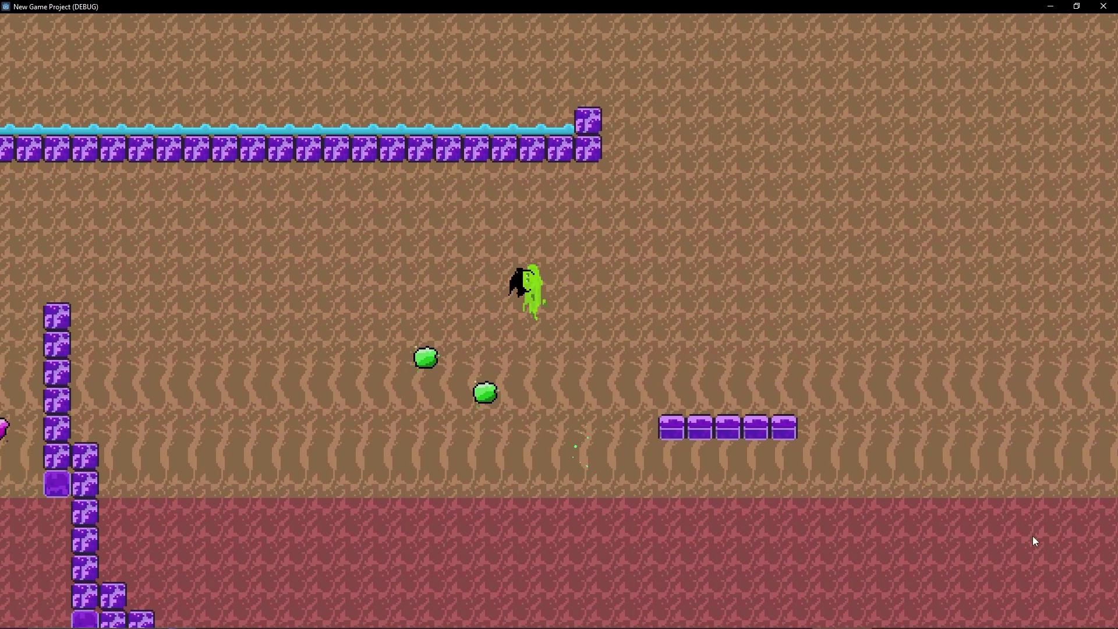
pyautogui.press('Left')
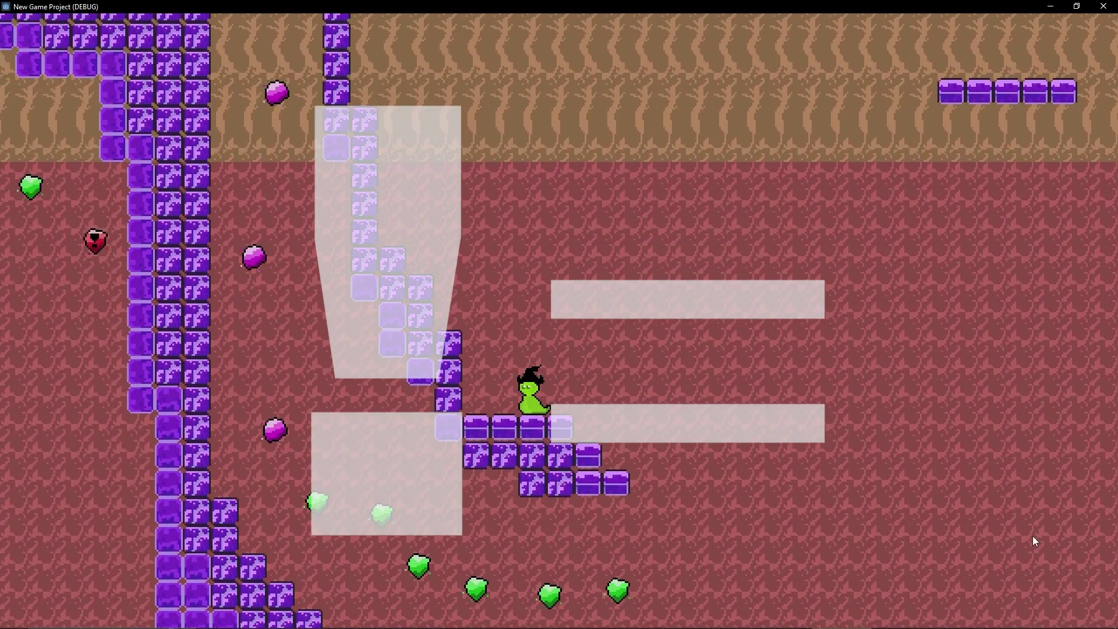
# Step: Drop off the ledge, bounce across the green gems beneath it, and climb the pink gems into the narrow shaft
pyautogui.press('Right')
pyautogui.press('Left')
pyautogui.press('space')
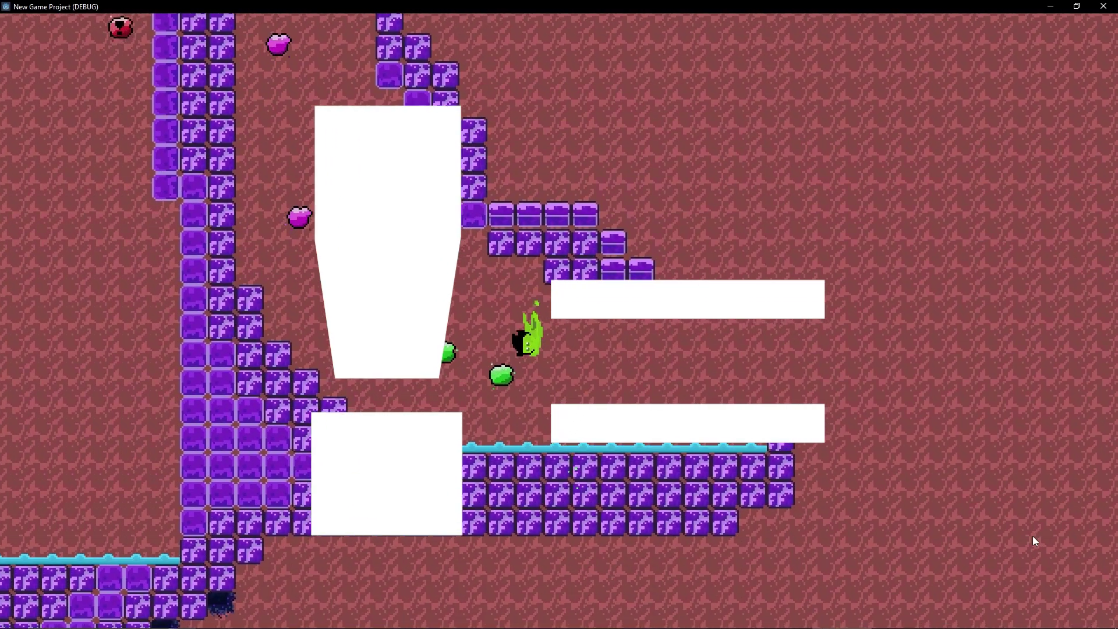
pyautogui.press('space')
pyautogui.press('space')
pyautogui.press('space')
pyautogui.press('space')
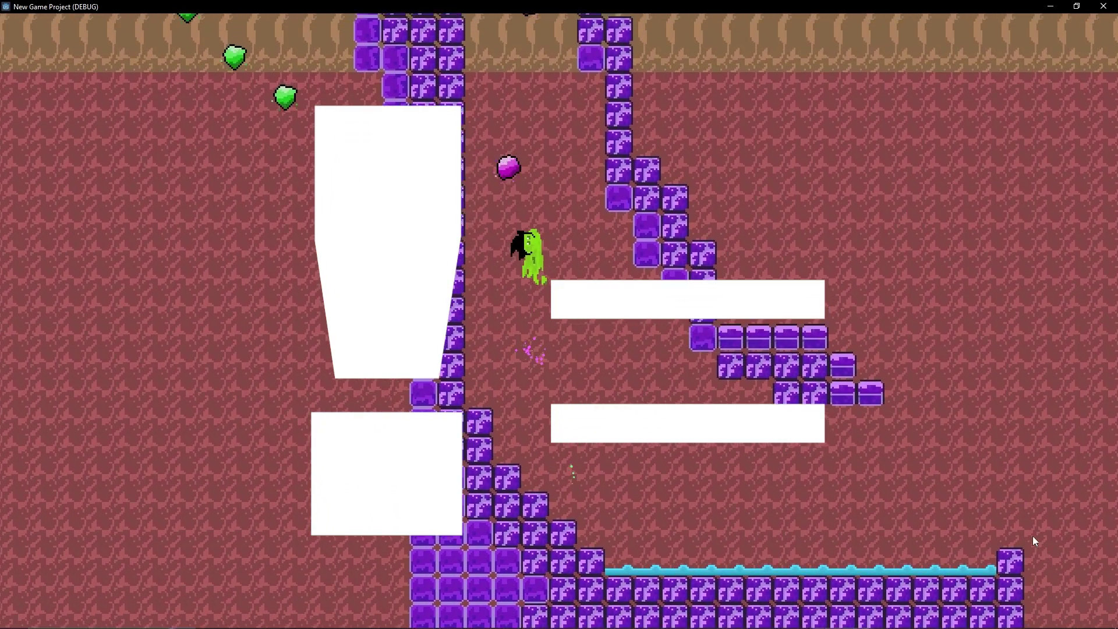
# Step: Climb out of the shaft by its upper pink gems and cross the green mushroom's platform to its far edge
pyautogui.press('Right')
pyautogui.press('space')
pyautogui.press('Left')
pyautogui.press('space')
pyautogui.press('Left')
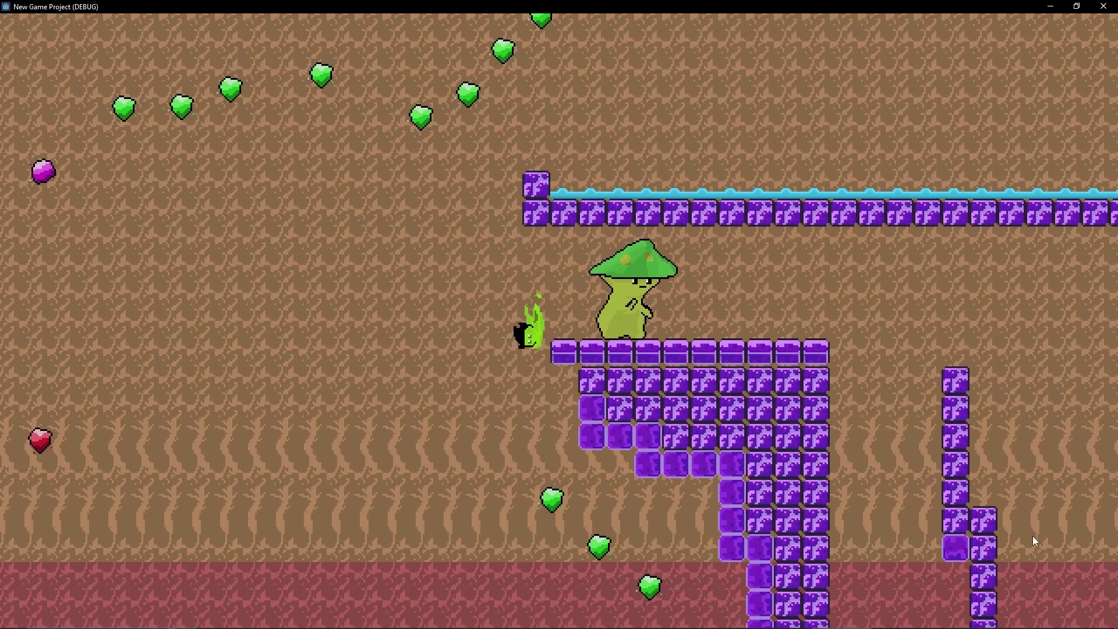
# Step: Drop past the mushroom platform and bounce along the descending green gems into the open red area beyond
pyautogui.press('Right')
pyautogui.press('Left')
pyautogui.press('Left')
pyautogui.press('space')
pyautogui.press('Right')
pyautogui.press('Left')
pyautogui.press('Up')
pyautogui.press('Left')
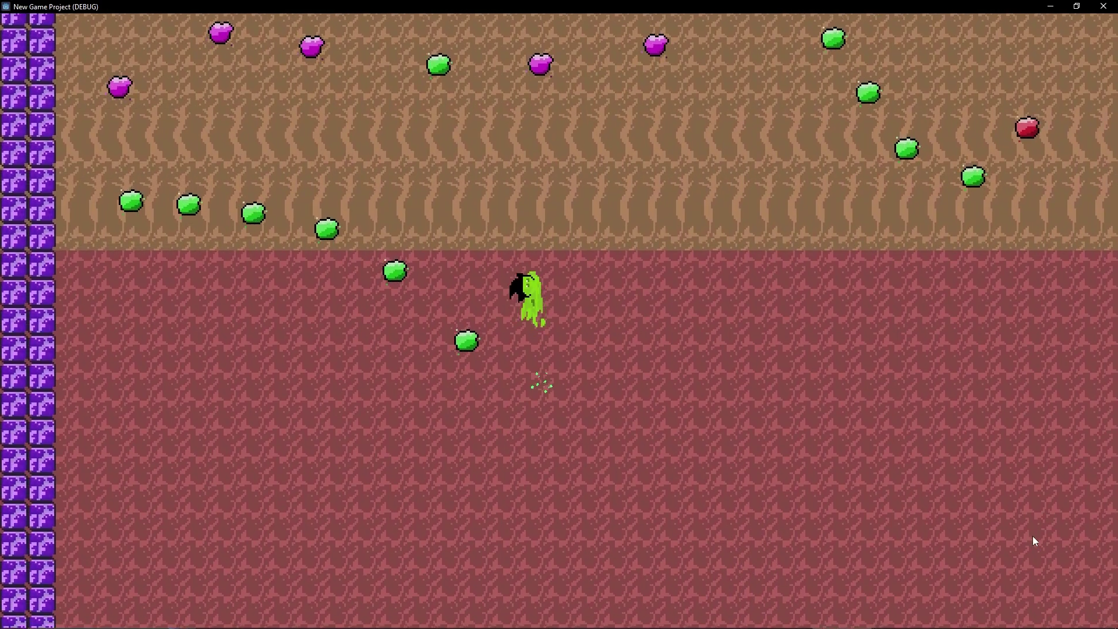
# Step: Bounce up the green and pink gems beside the tall purple wall toward the gap between the red and yellow gems
pyautogui.press('Up')
pyautogui.press('Left')
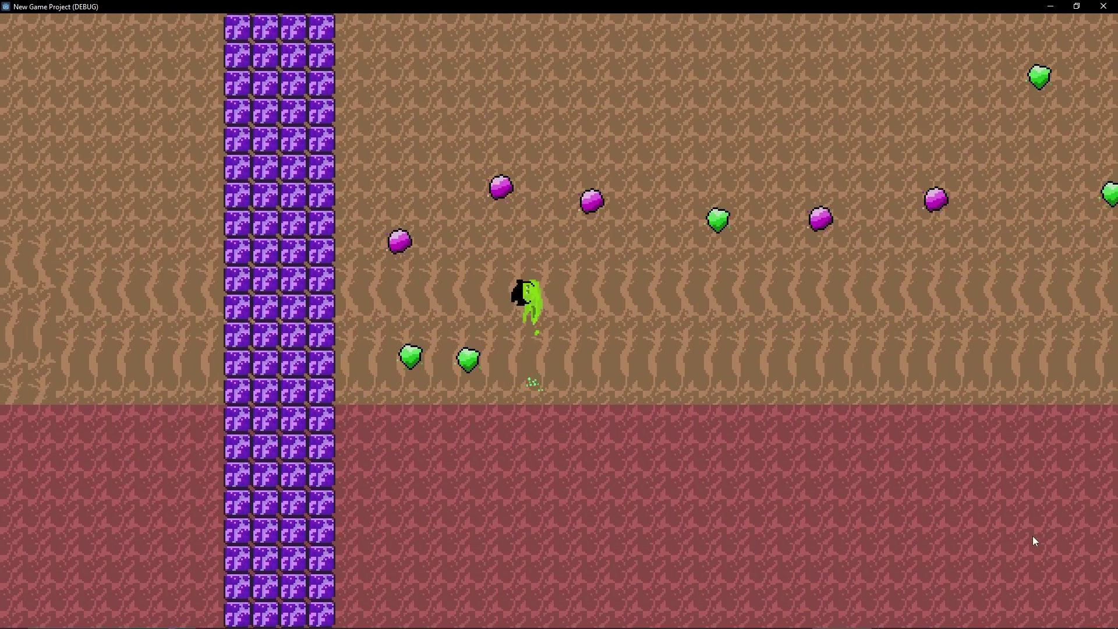
pyautogui.press('Up')
pyautogui.press('Right')
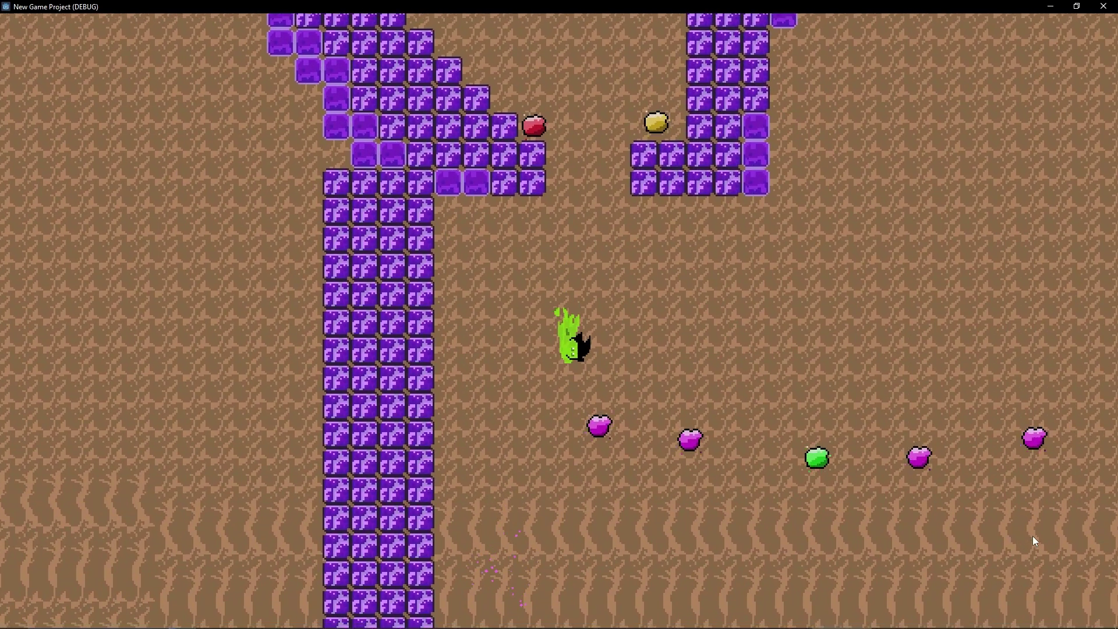
pyautogui.press('Right')
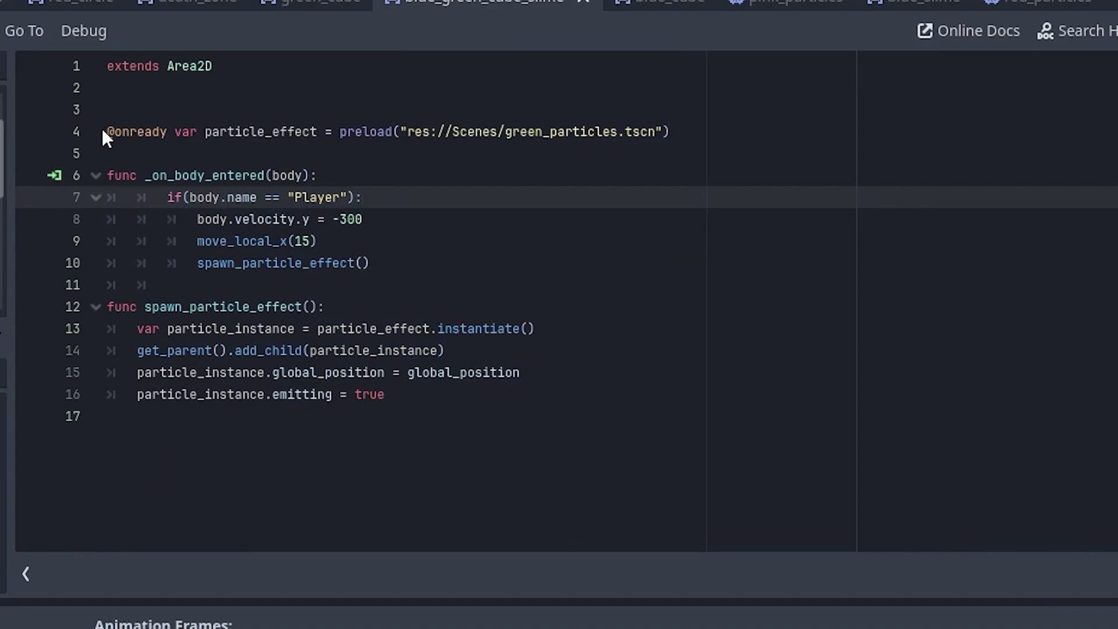
pyautogui.moveTo(110, 130); pyautogui.dragTo(129, 129)
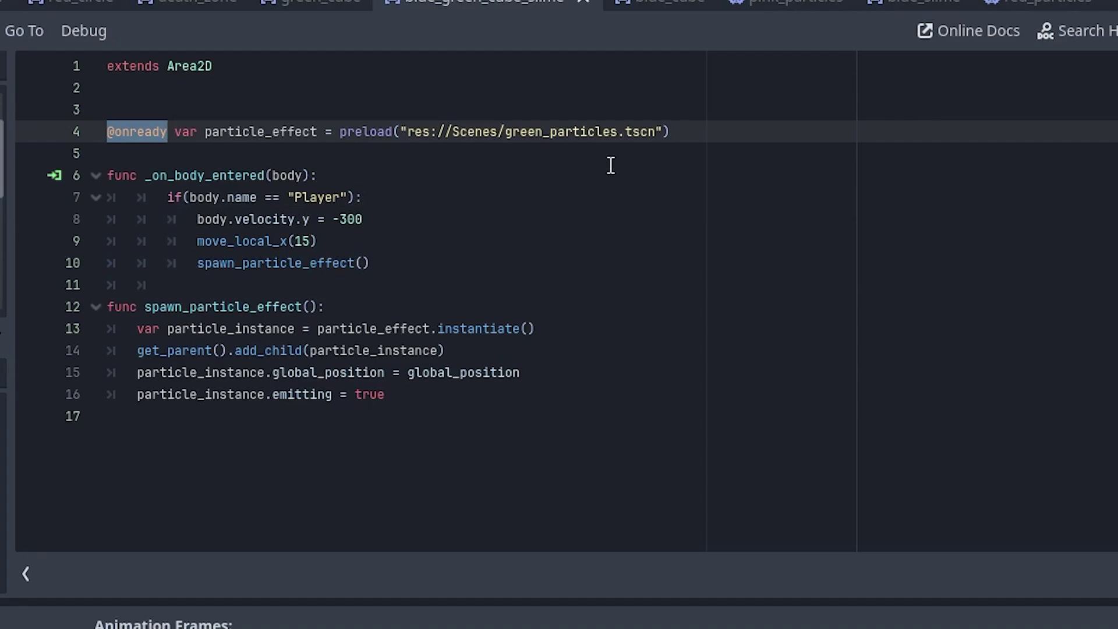
pyautogui.click(631, 149)
pyautogui.moveTo(672, 133); pyautogui.dragTo(482, 132)
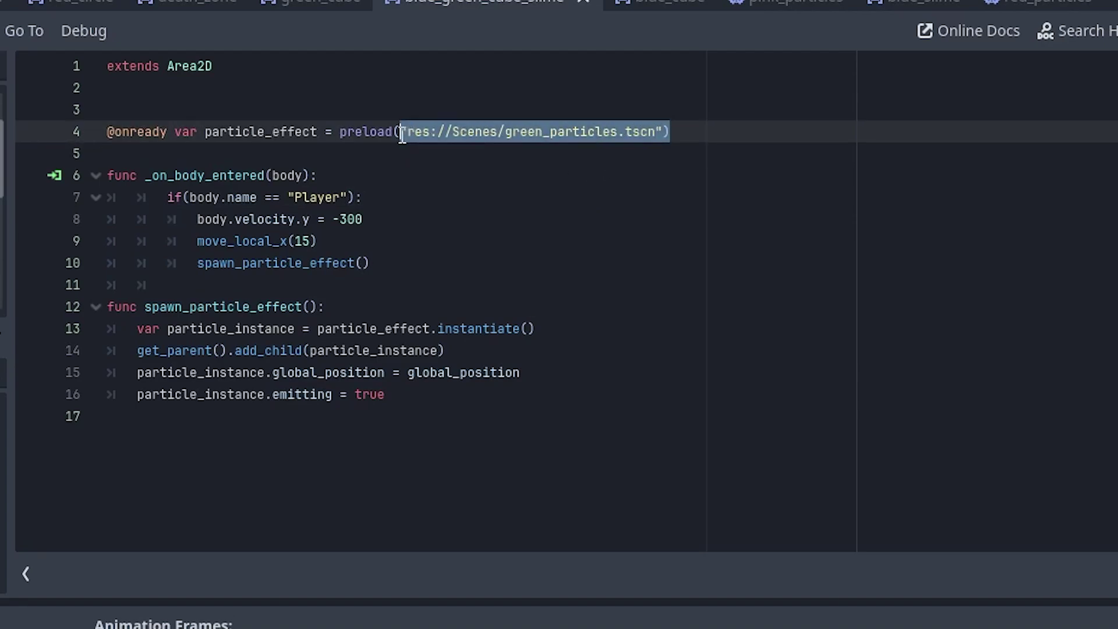
pyautogui.click(429, 156)
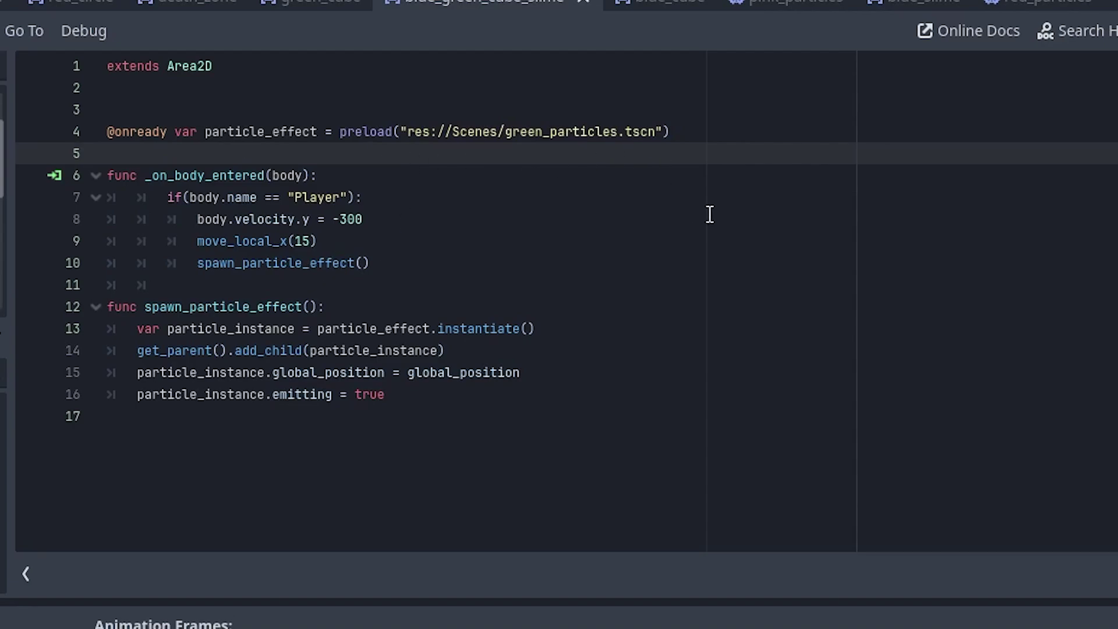
# Step: View the red_particles scene and examine the particle_effect preload line in the green_cube script
pyautogui.click(1025, 3)
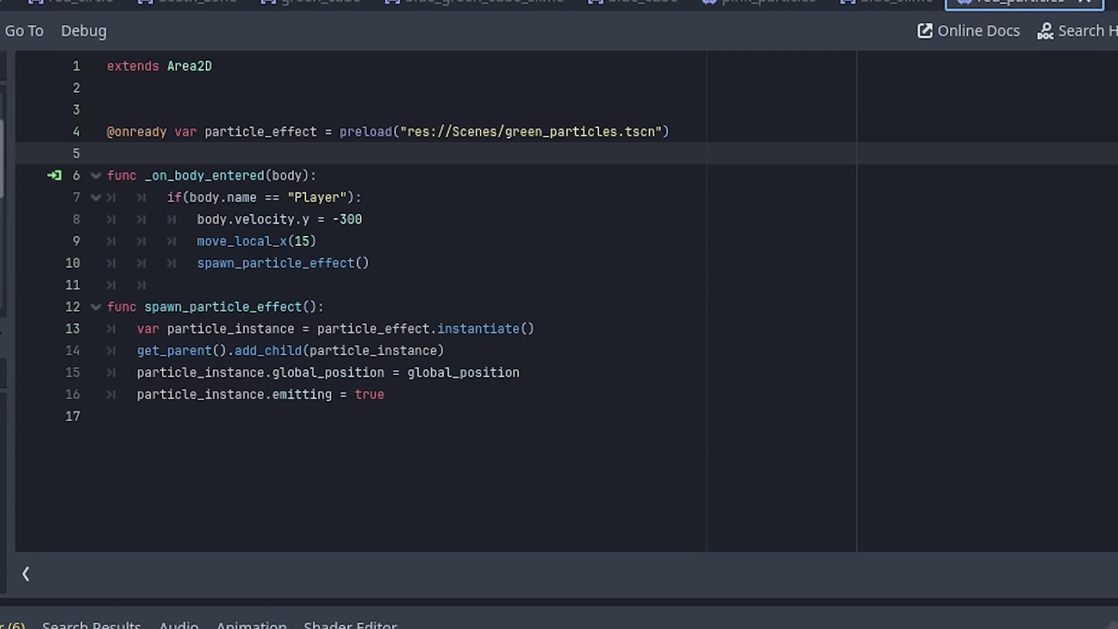
pyautogui.click(437, 0)
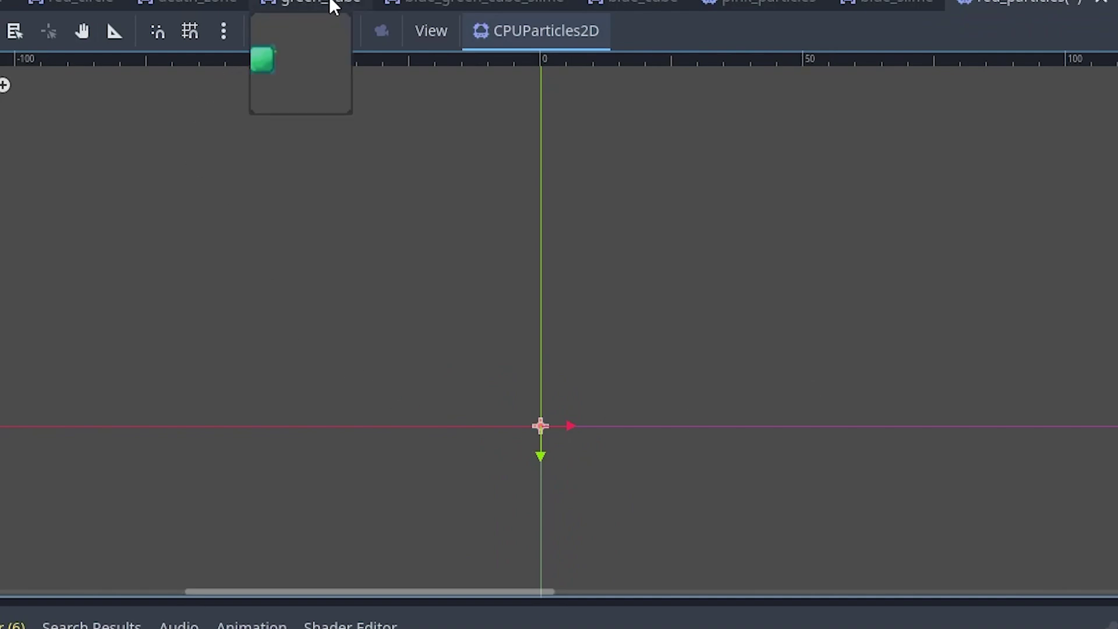
pyautogui.click(333, 5)
pyautogui.click(520, 0)
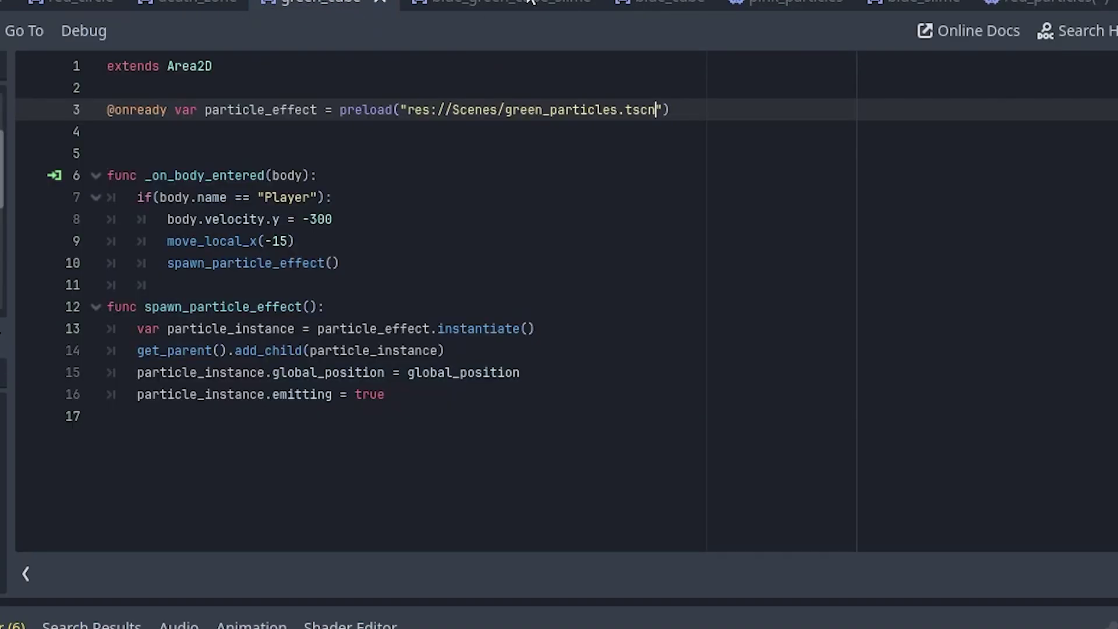
pyautogui.moveTo(795, 120); pyautogui.dragTo(112, 122)
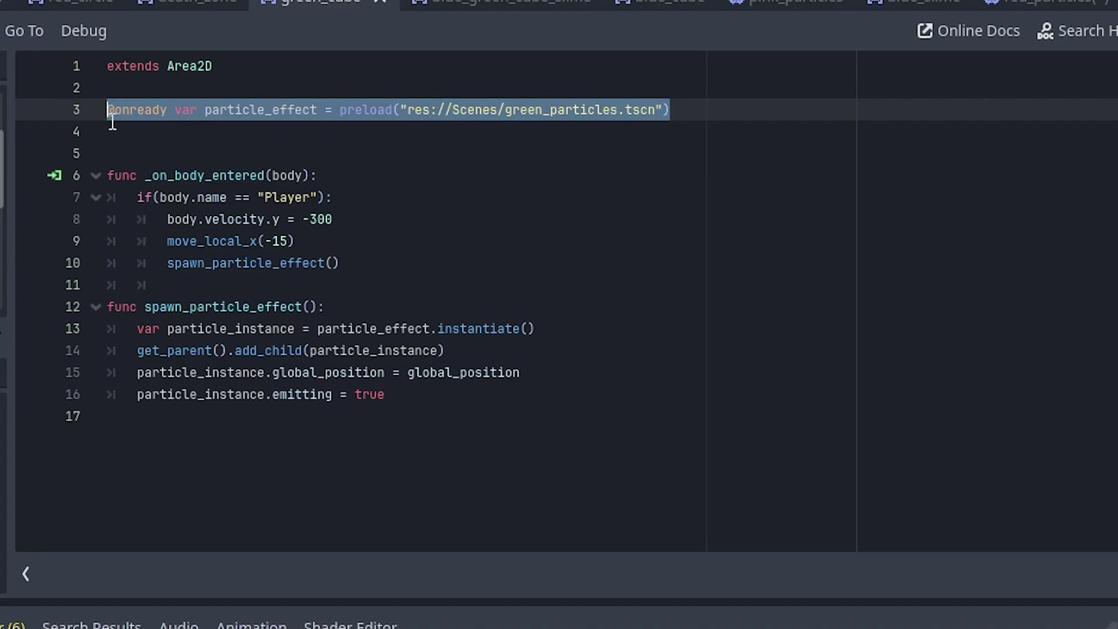
pyautogui.click(804, 307)
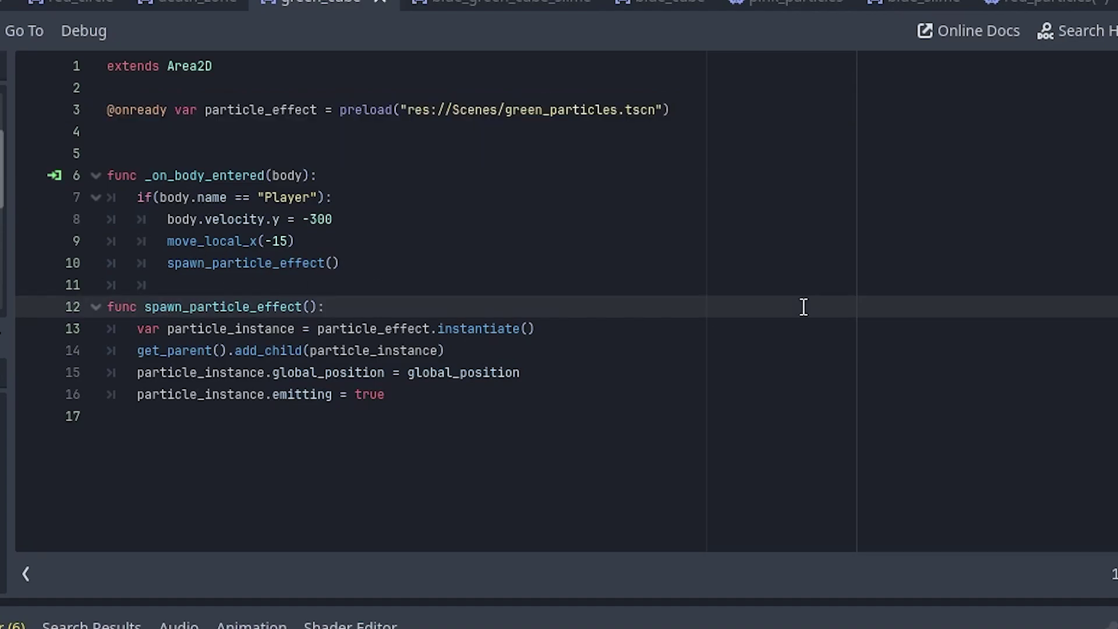
pyautogui.click(824, 277)
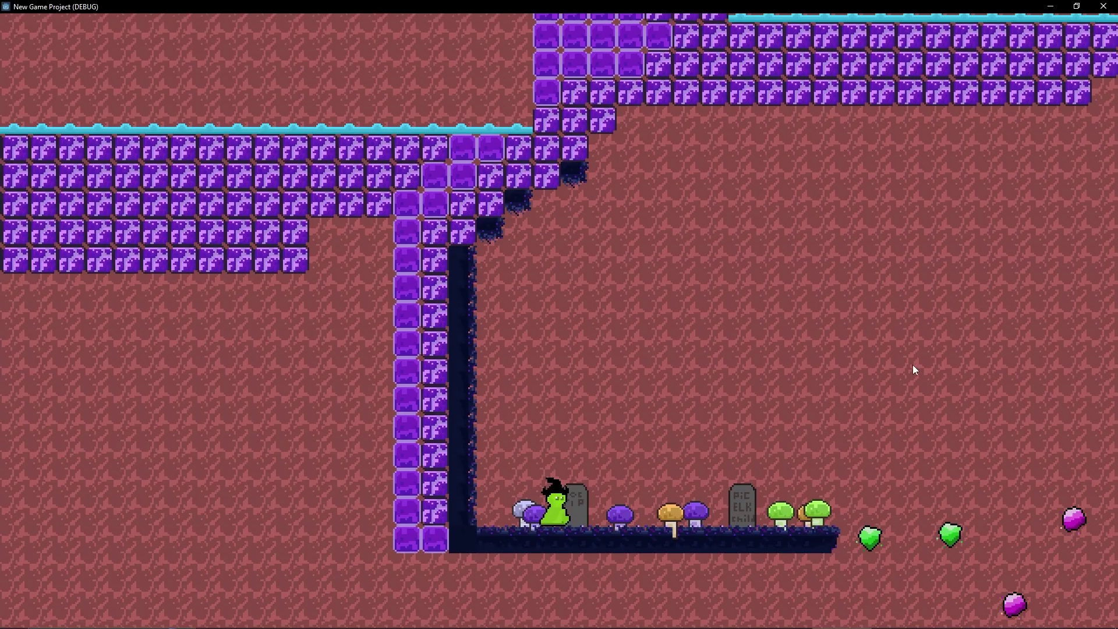
# Step: Playtest the level in the game window, trying to bounce from the gravestone platform over the gems toward the red gem
pyautogui.press('d')
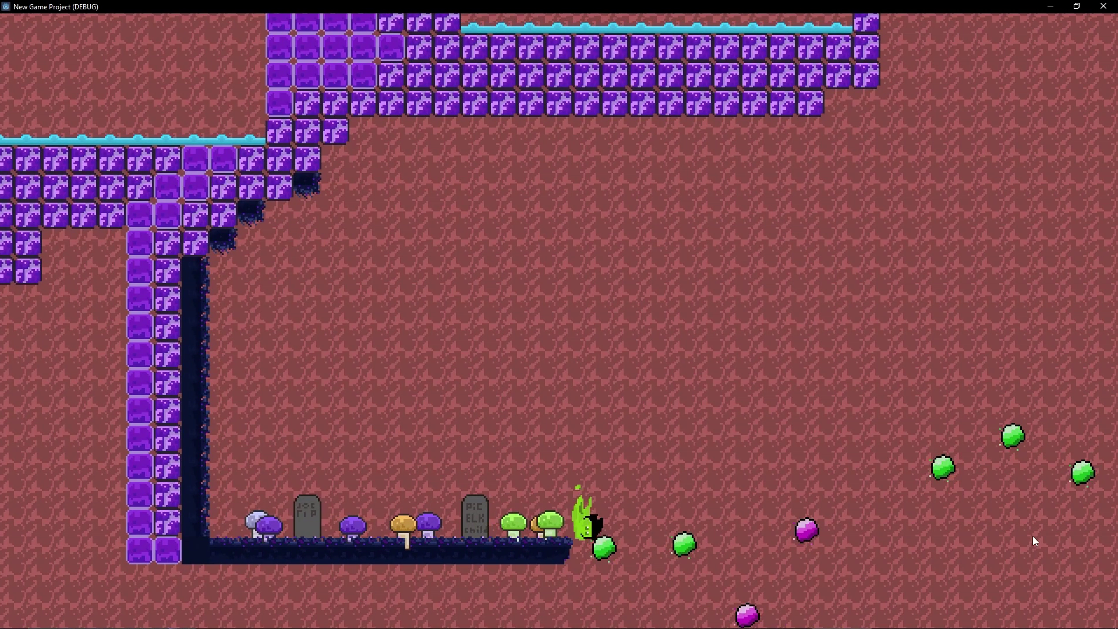
pyautogui.press('space')
pyautogui.press('space')
pyautogui.press('space')
pyautogui.press('Right')
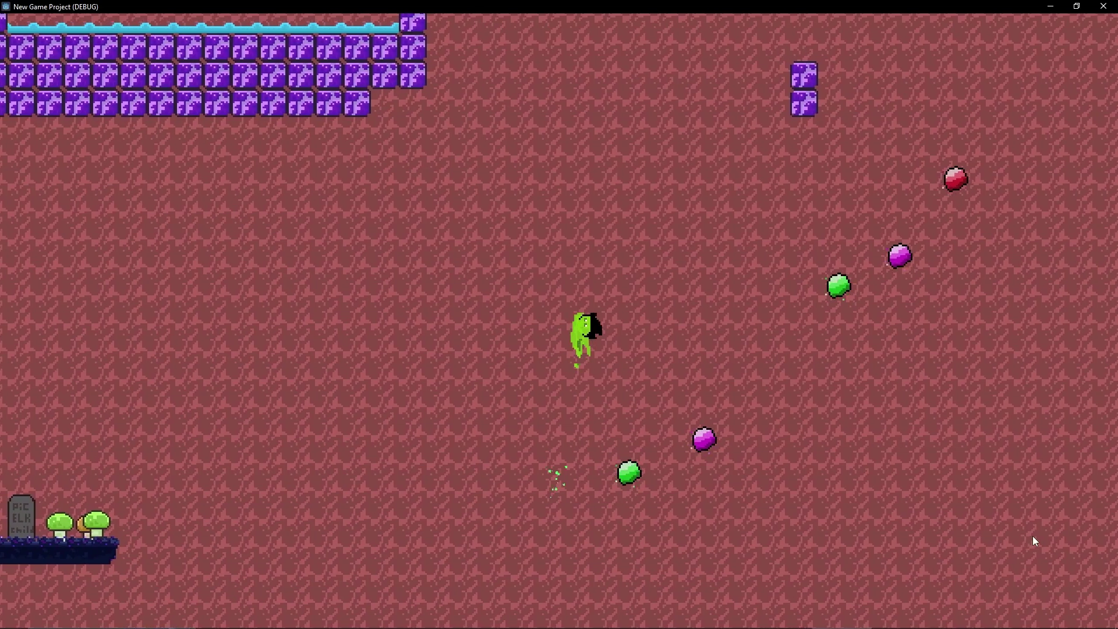
pyautogui.press('space')
pyautogui.press('space')
pyautogui.press('Left')
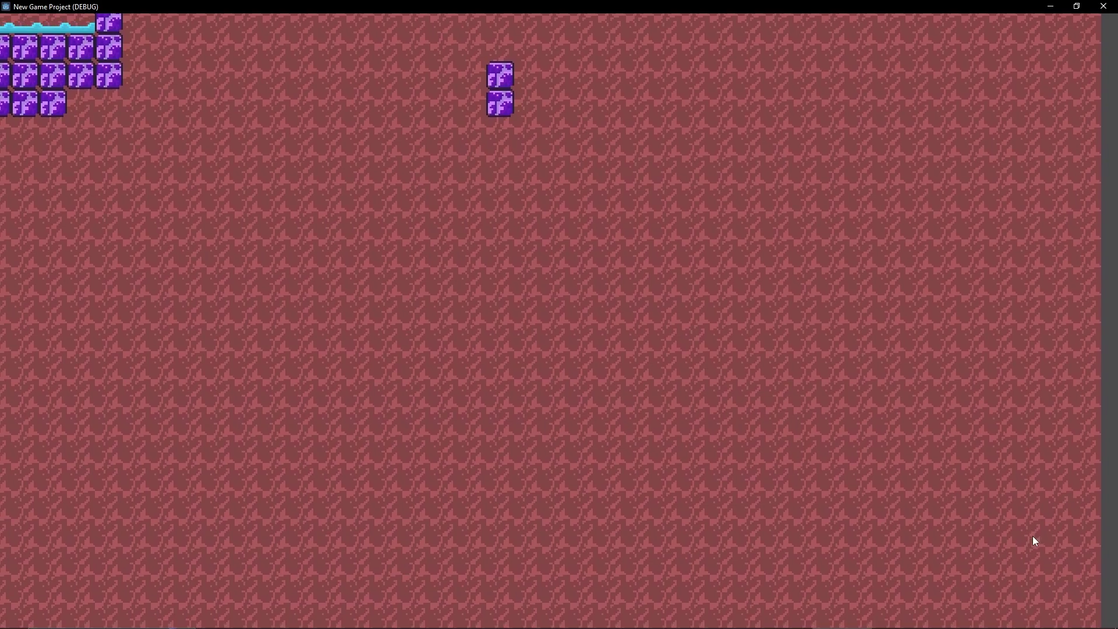
# Step: Retry the run from the gravestone platform, bouncing over the gems and off the first red gem toward the mushroom ledge
pyautogui.press('Right')
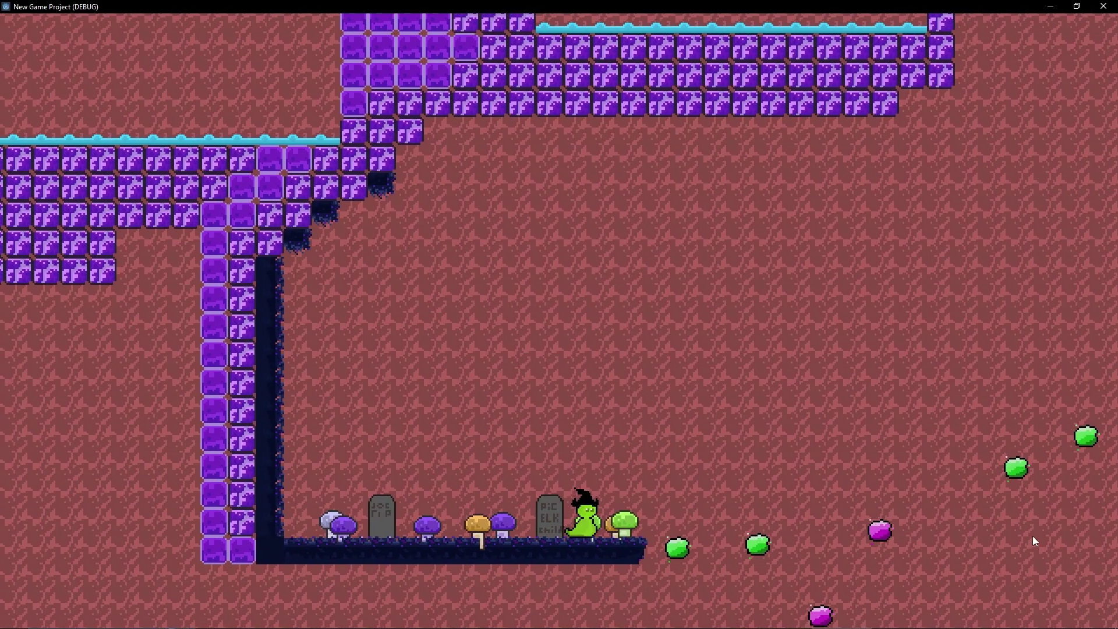
pyautogui.press('Right')
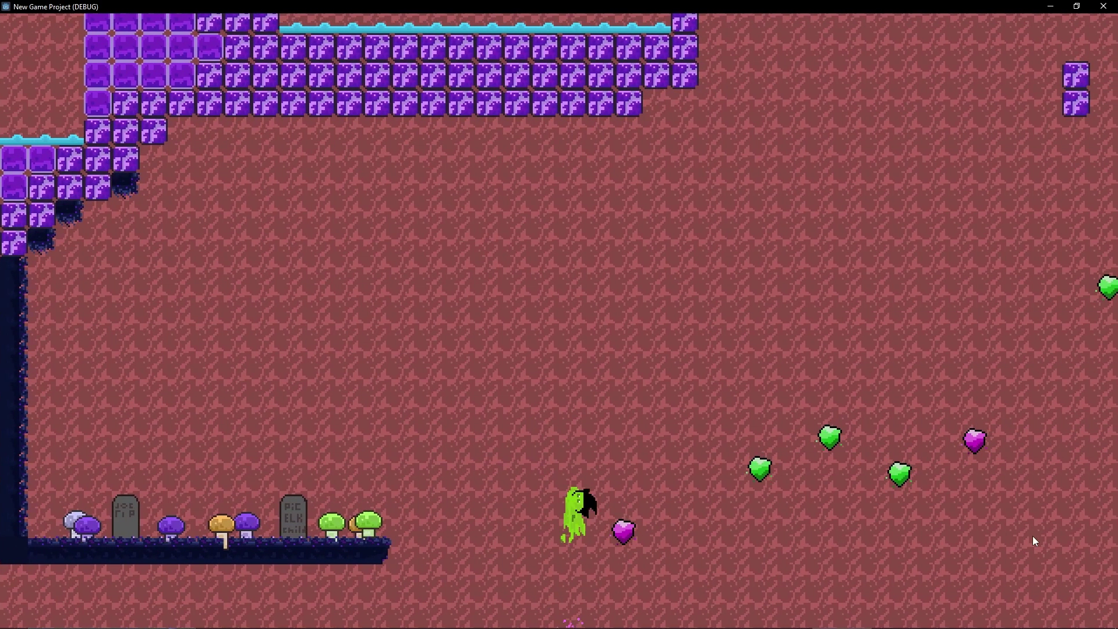
pyautogui.press('Right')
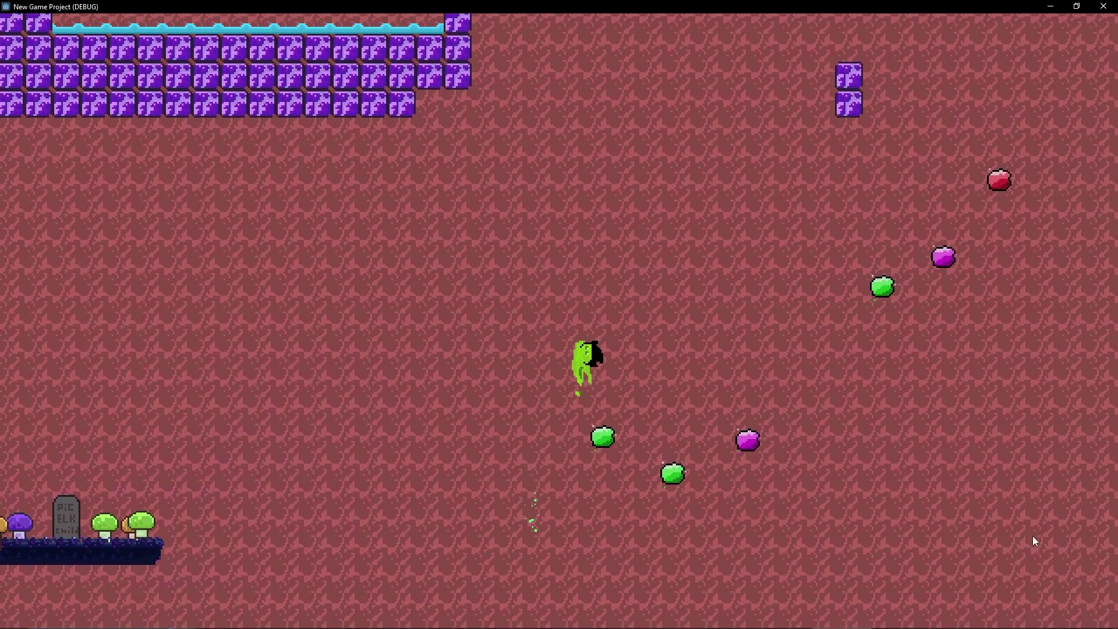
pyautogui.press('Right')
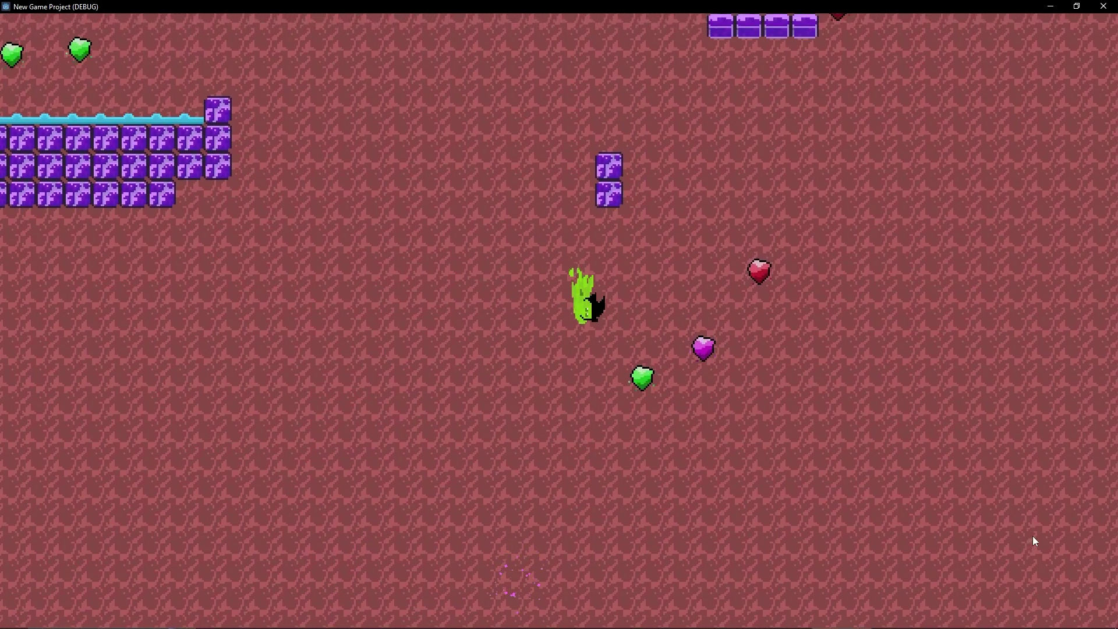
pyautogui.press('Right')
pyautogui.press('Left')
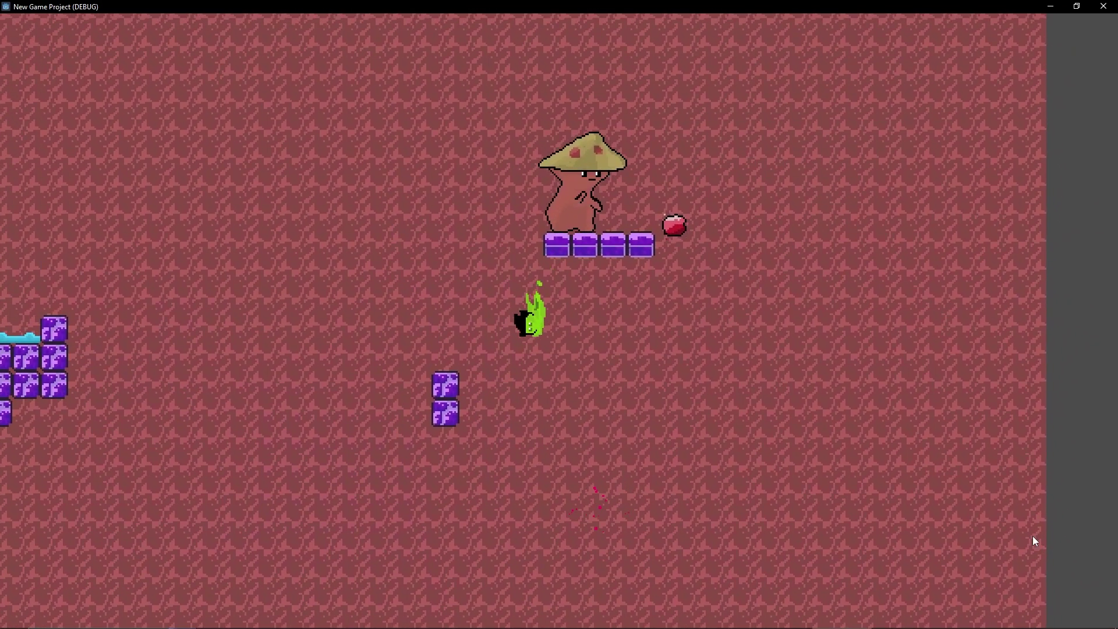
# Step: Restart the run from the gravestone platform and bounce across the first green and pink gems
pyautogui.press('Left')
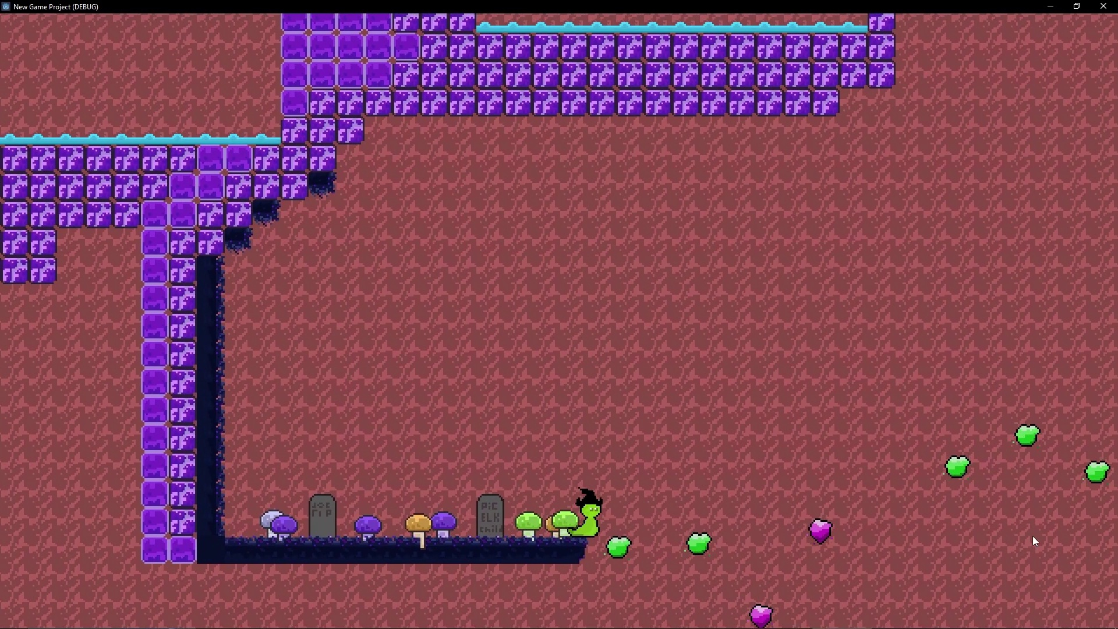
pyautogui.press('space')
pyautogui.press('space')
pyautogui.press('space')
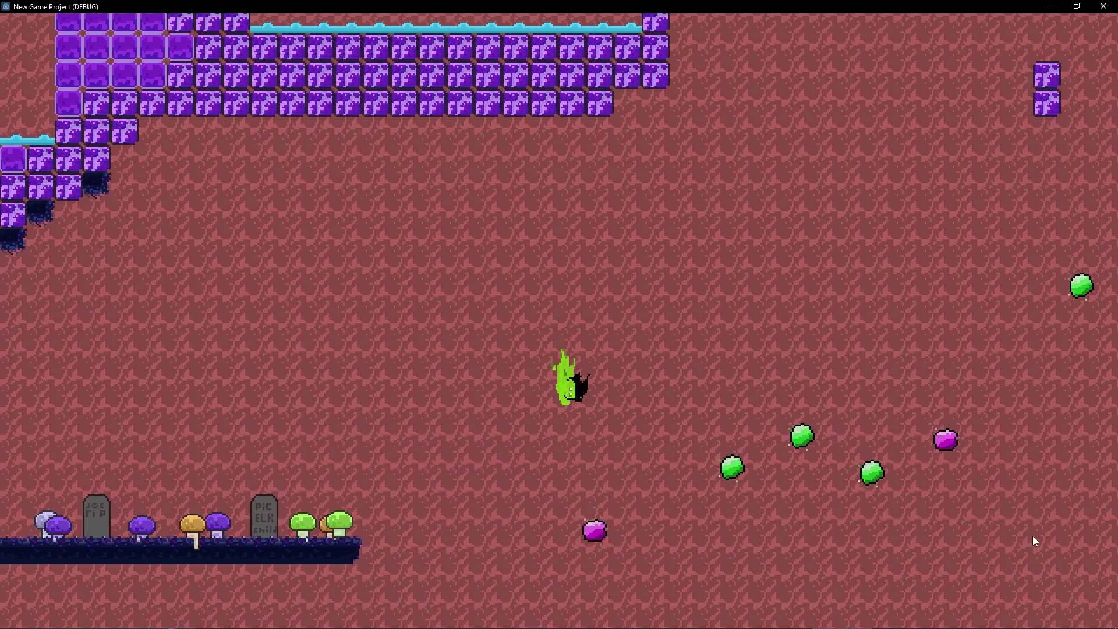
pyautogui.press('space')
pyautogui.press('space')
pyautogui.press('space')
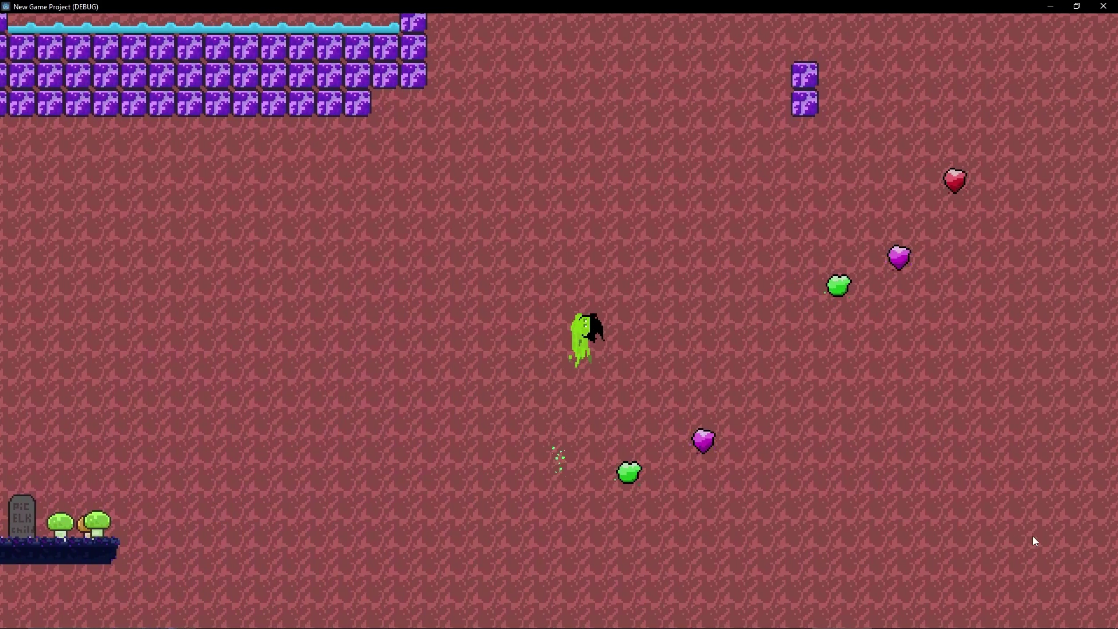
# Step: Bounce up the remaining green, pink and red gems, past the brown mushroom ledge and into the area above
pyautogui.press('Right')
pyautogui.press('space')
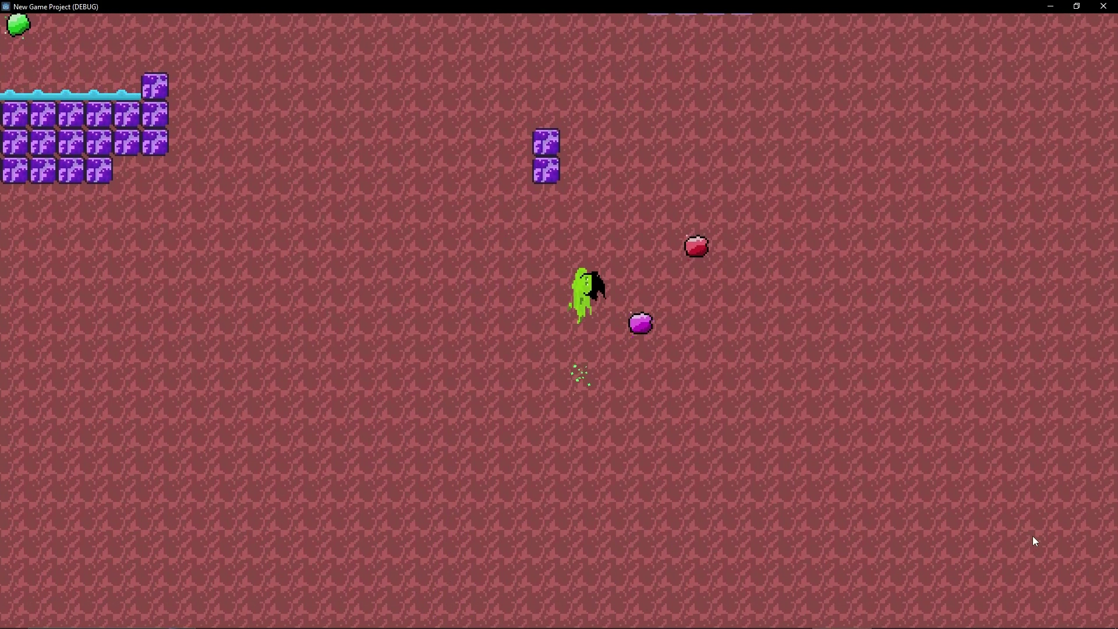
pyautogui.press('space')
pyautogui.press('Left')
pyautogui.press('space')
pyautogui.press('Right')
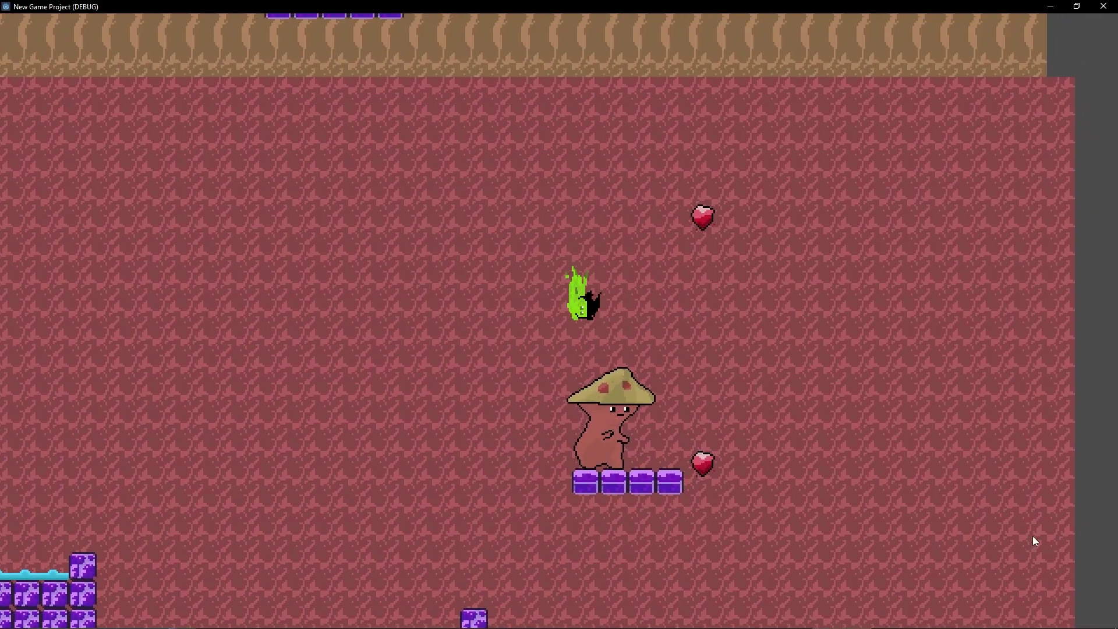
pyautogui.press('space')
pyautogui.press('Left')
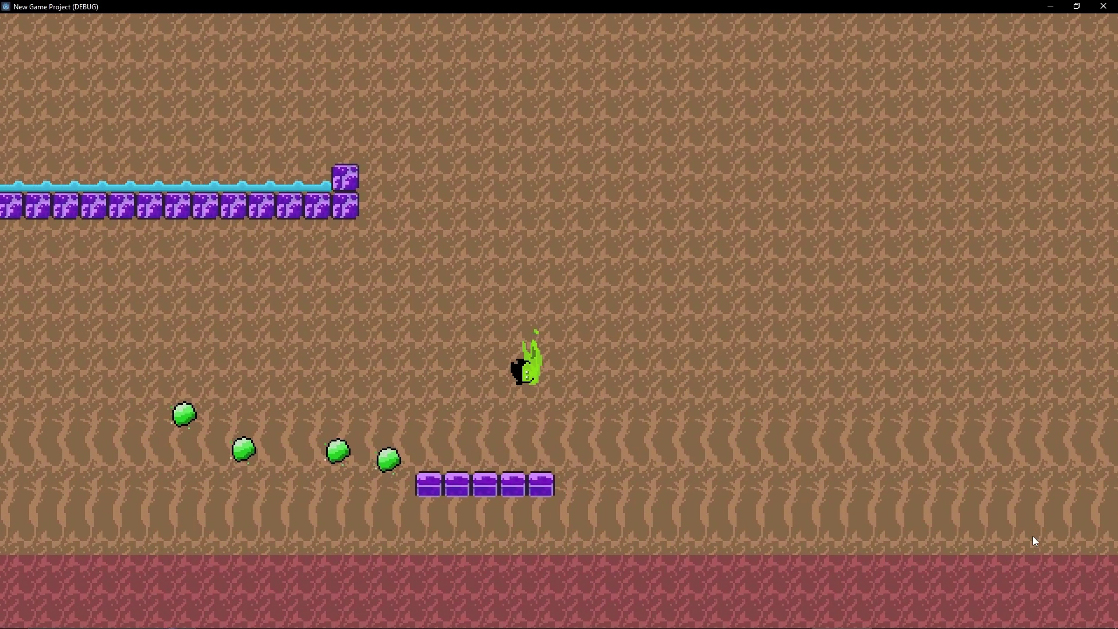
# Step: Steer over the row of green gems and drop onto the stepped purple ledge below
pyautogui.press('Left')
pyautogui.press('space')
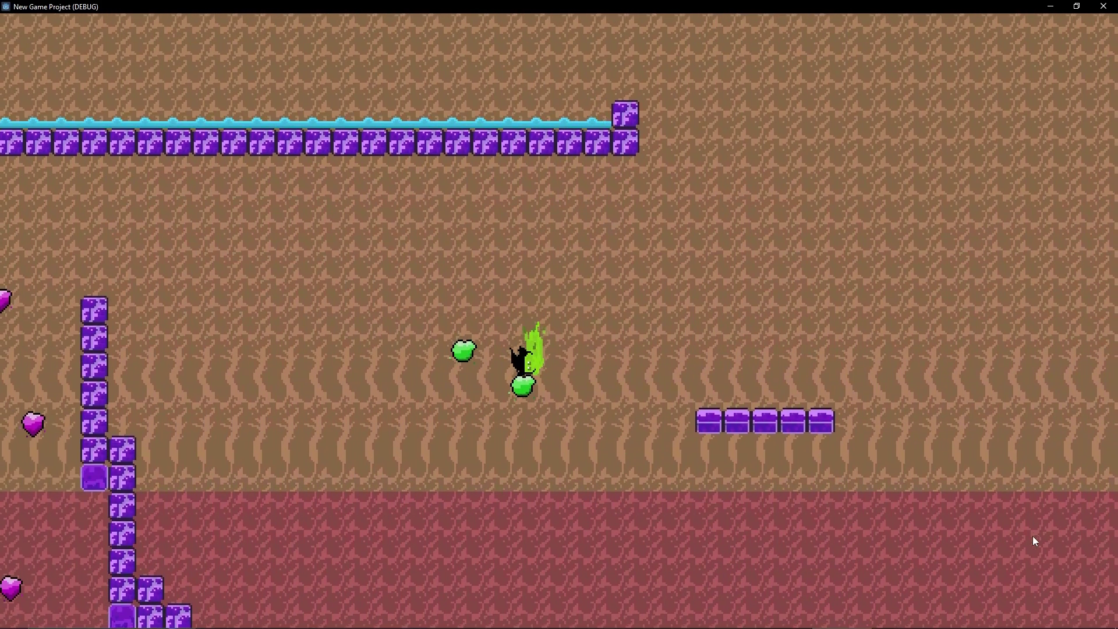
pyautogui.press('Left')
pyautogui.press('space')
pyautogui.press('Right')
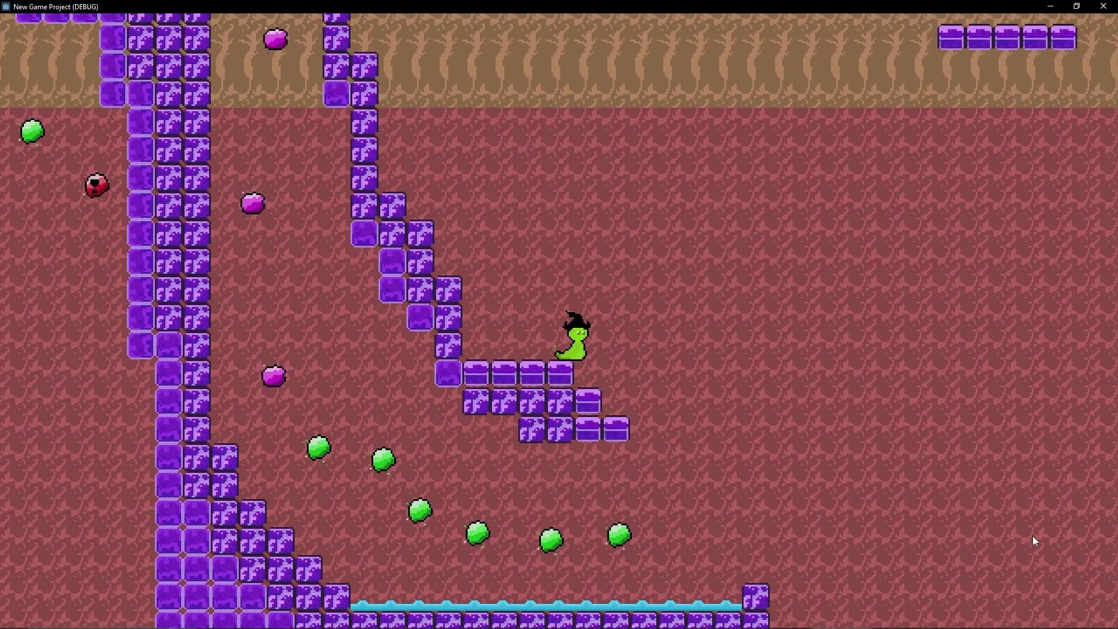
# Step: Bounce under the ledge over the green gems and climb the pink-gem shaft to the green mushroom's platform
pyautogui.press('Right')
pyautogui.press('Left')
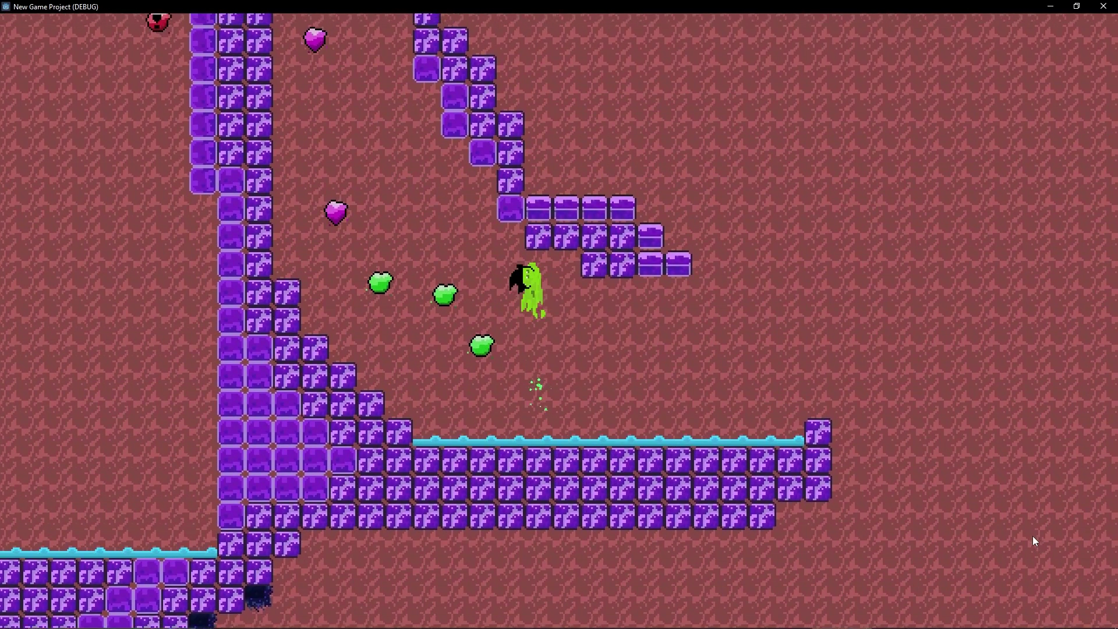
pyautogui.press('space')
pyautogui.press('Left')
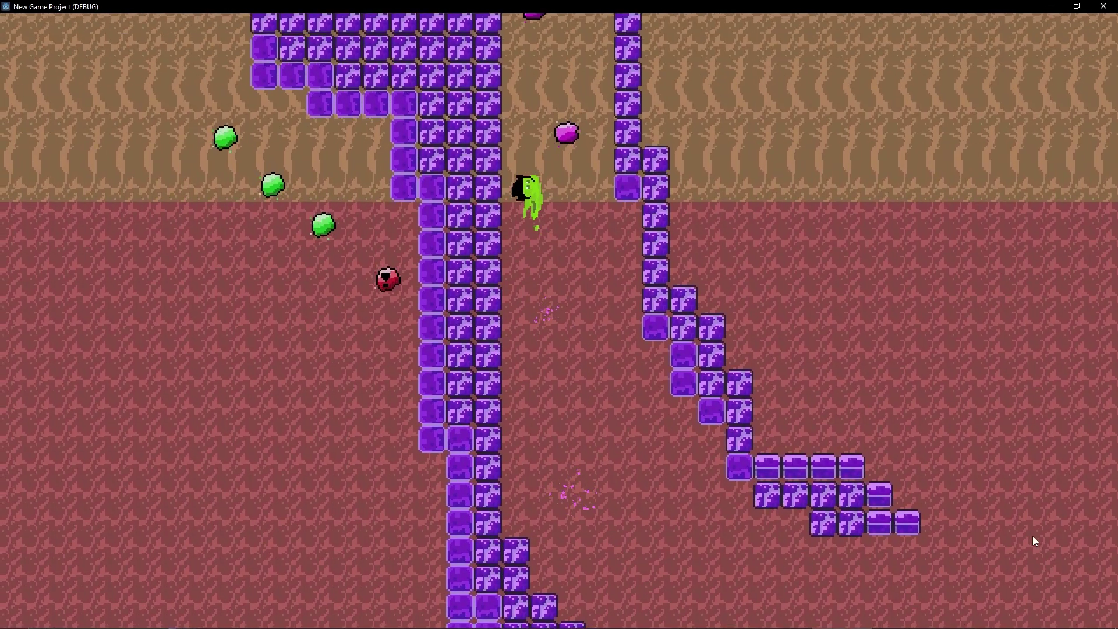
pyautogui.press('Right')
pyautogui.press('Left')
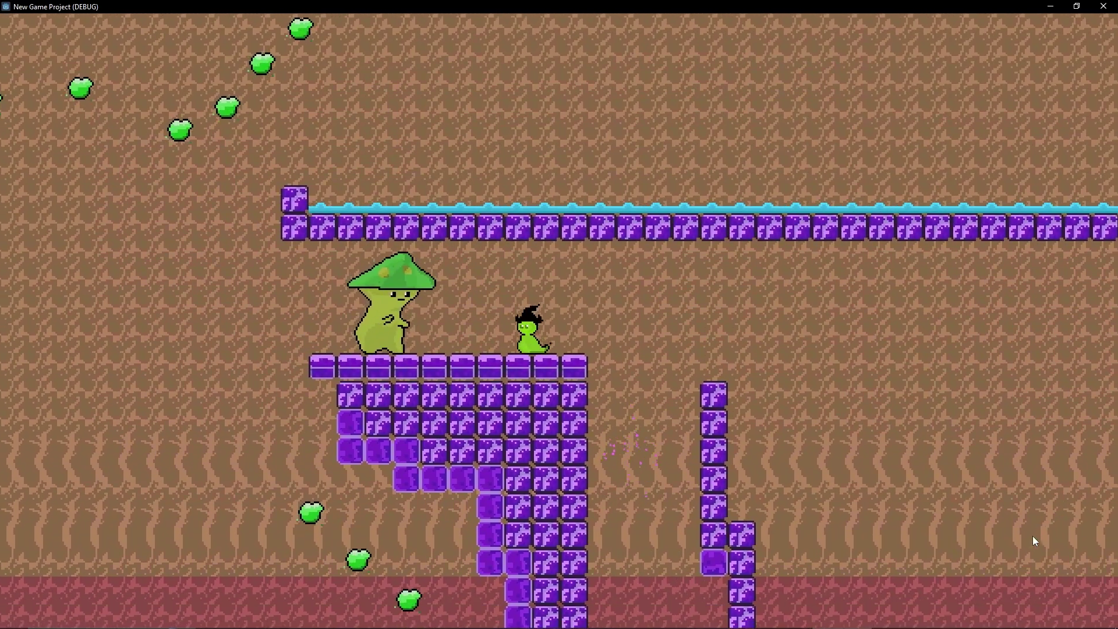
# Step: Leave the green mushroom's platform and bounce up the pink gems from the small three-block platform
pyautogui.press('Left')
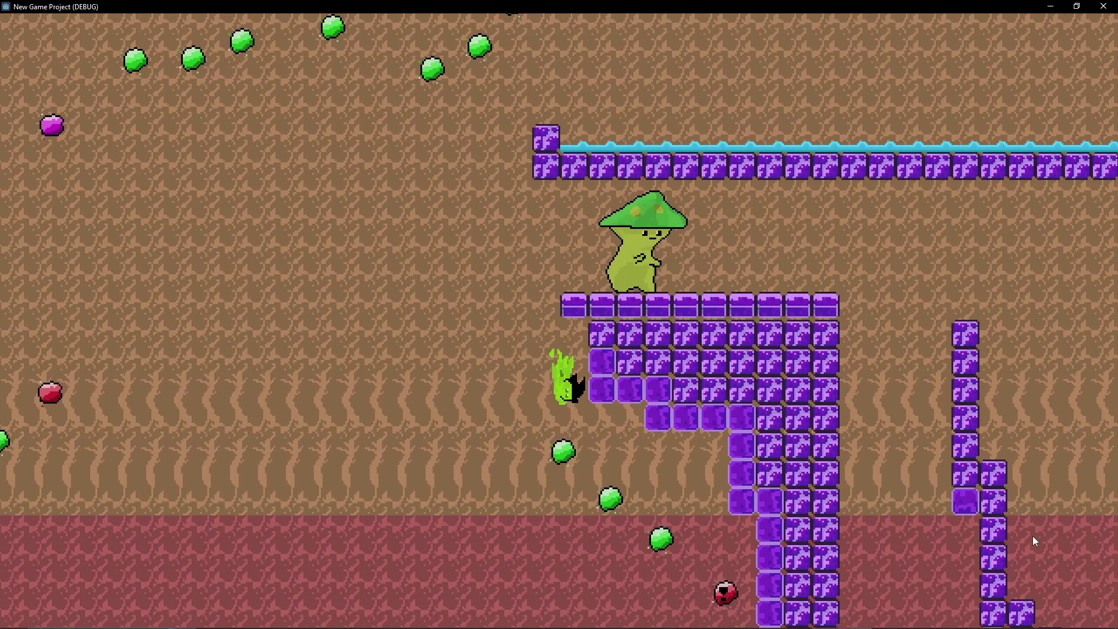
pyautogui.press('Right')
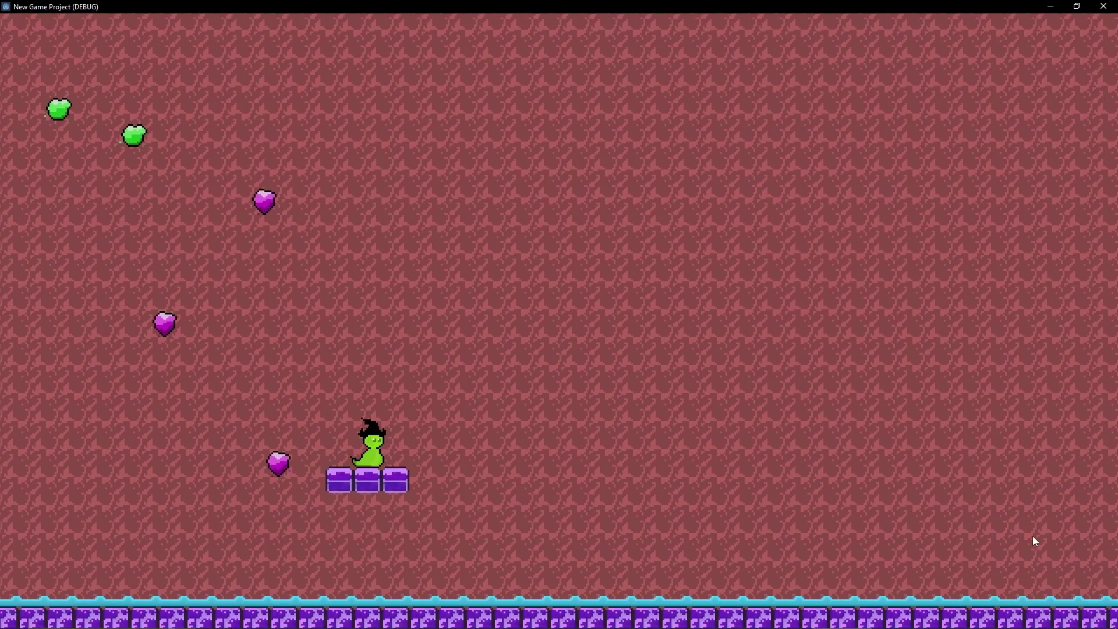
pyautogui.press('Left')
pyautogui.press('Right')
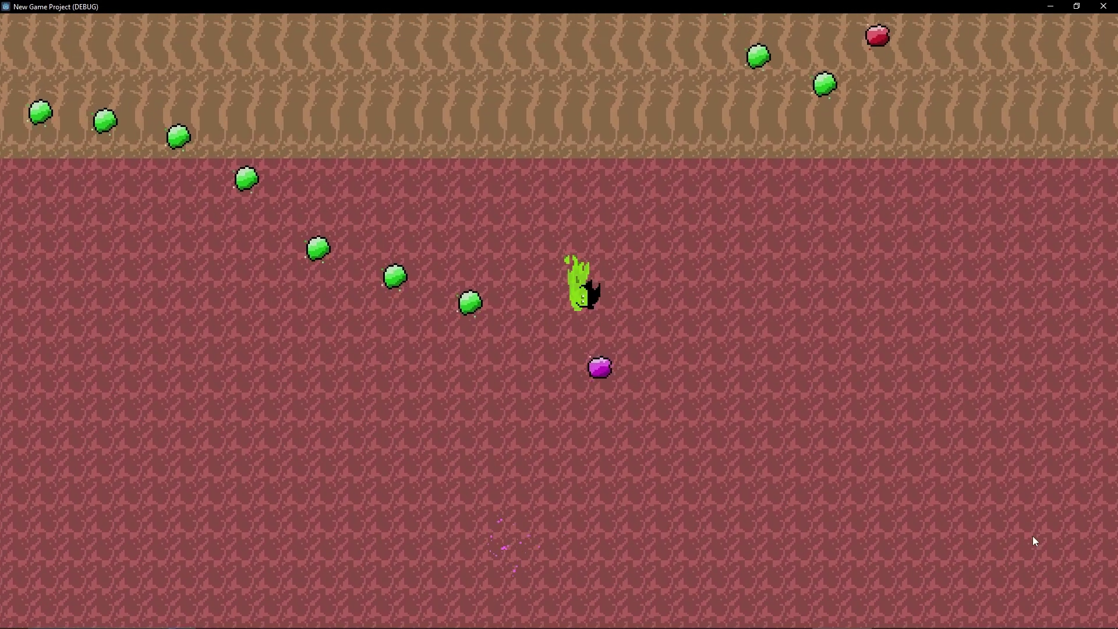
# Step: Climb the staircase of green gems toward the tall purple wall and bounce off the pink gem above it
pyautogui.press('Left')
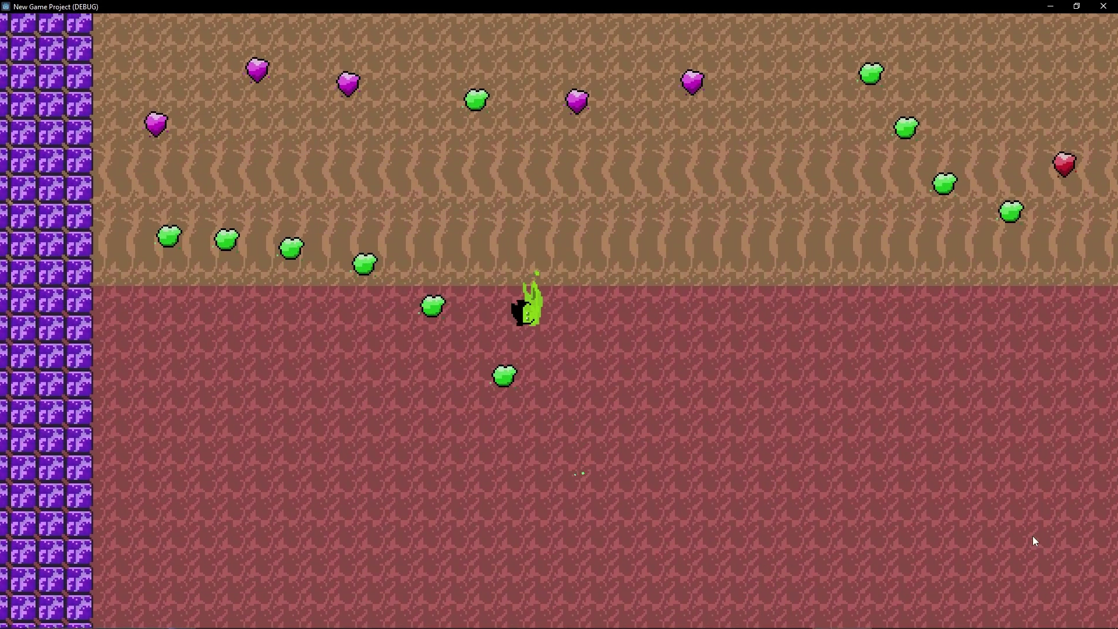
pyautogui.press('Left')
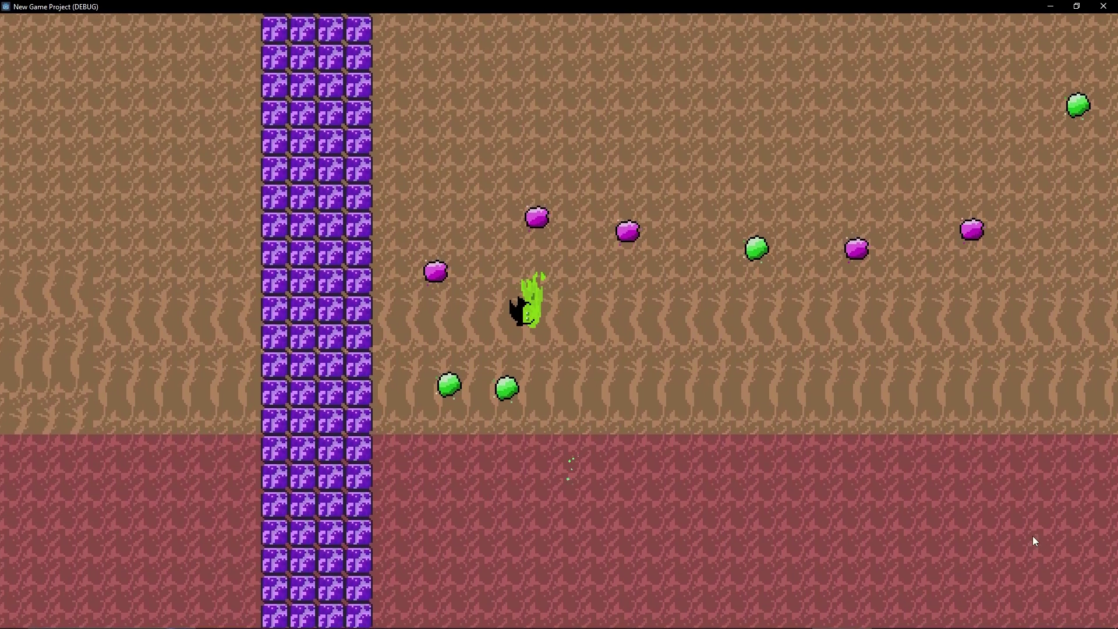
pyautogui.press('Left')
pyautogui.press('Right')
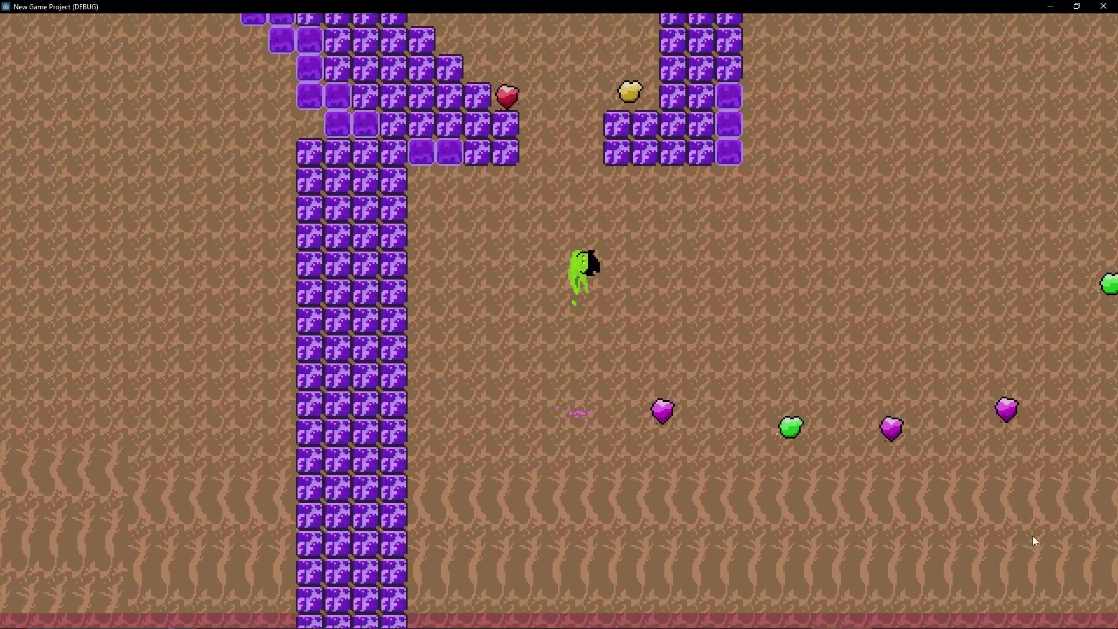
# Step: Cross the pink and green gems away from the wall and use the red gem to reach the upper purple platform
pyautogui.press('Right')
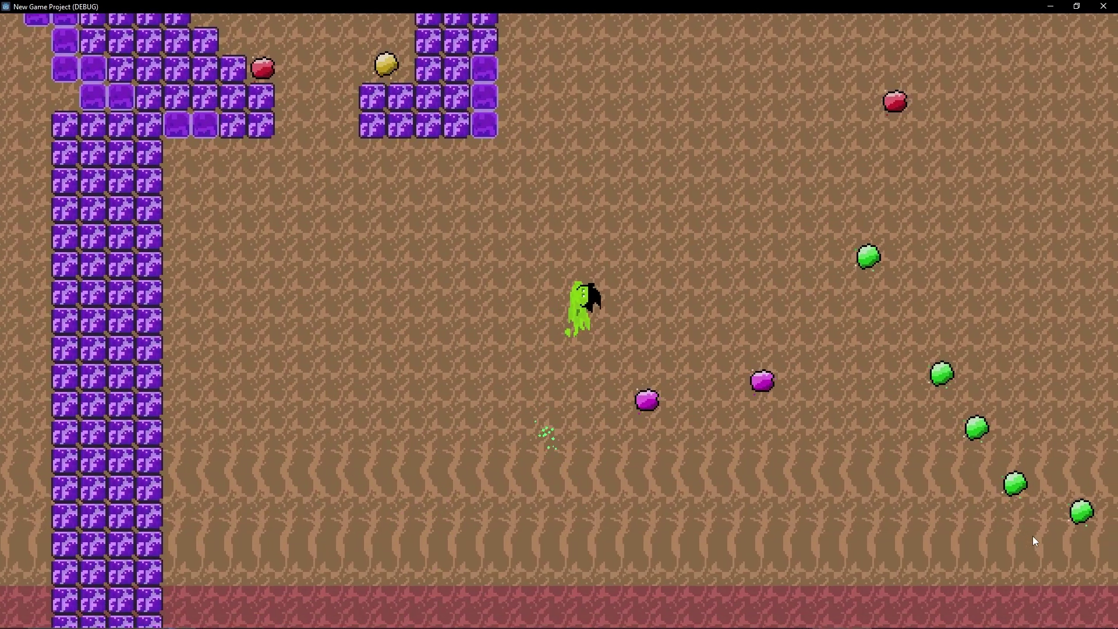
pyautogui.press('Right')
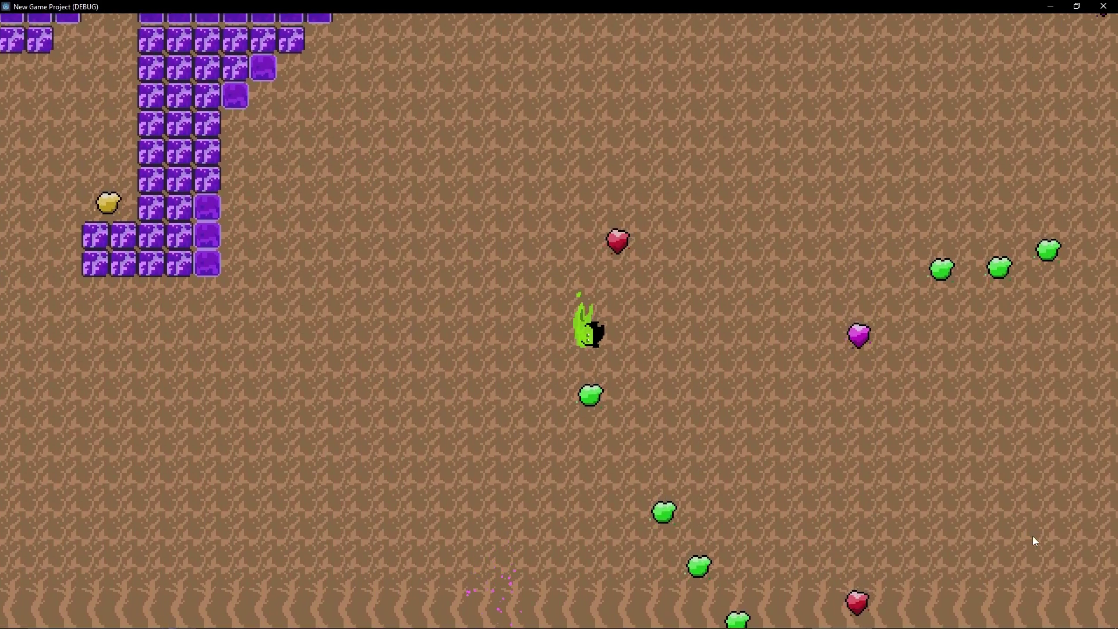
pyautogui.press('Right')
pyautogui.press('Down')
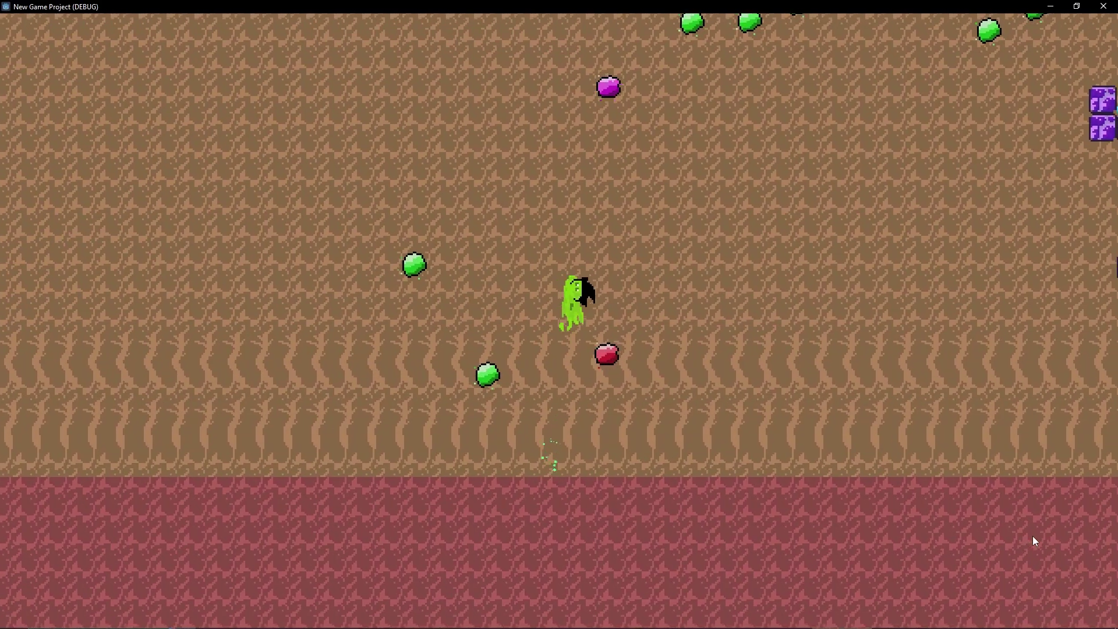
pyautogui.press('Up')
pyautogui.press('Left')
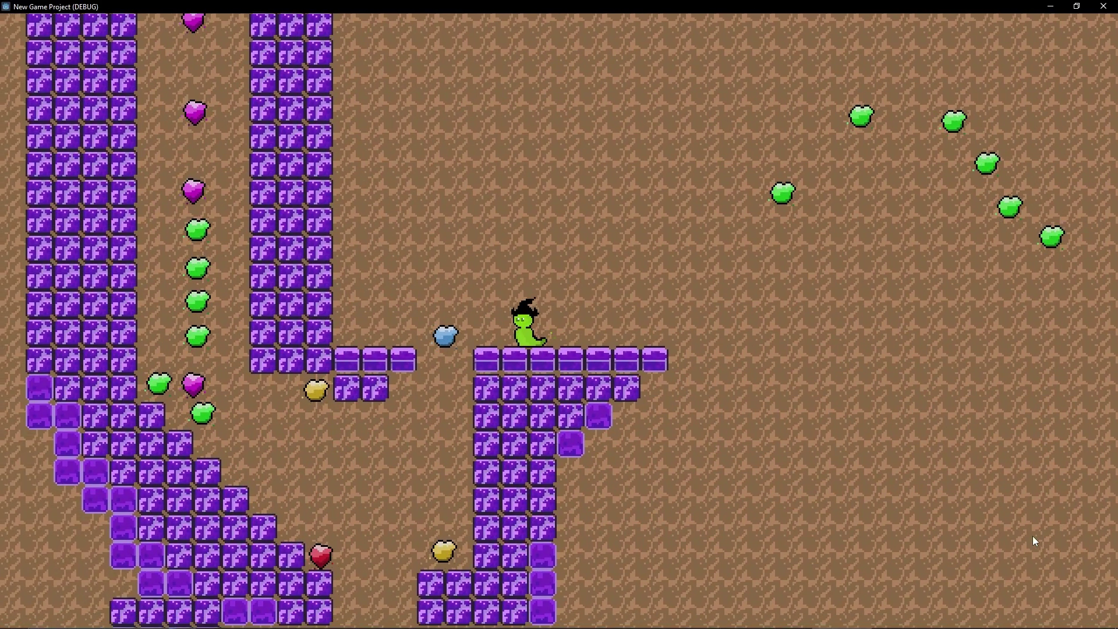
# Step: Climb the narrow gem shaft to the second green mushroom and head over the water toward the blue gem
pyautogui.press('Left')
pyautogui.press('Up')
pyautogui.press('Right')
pyautogui.press('Right')
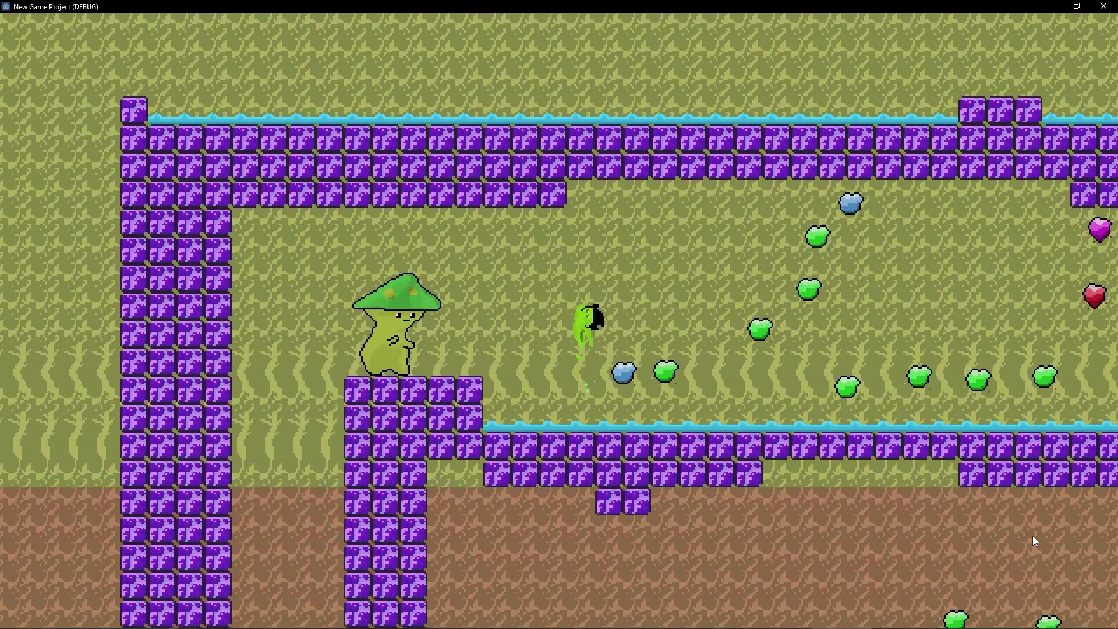
# Step: Bounce across the green, red and blue gems over the water corridor onto the raised purple block platform
pyautogui.press('Up')
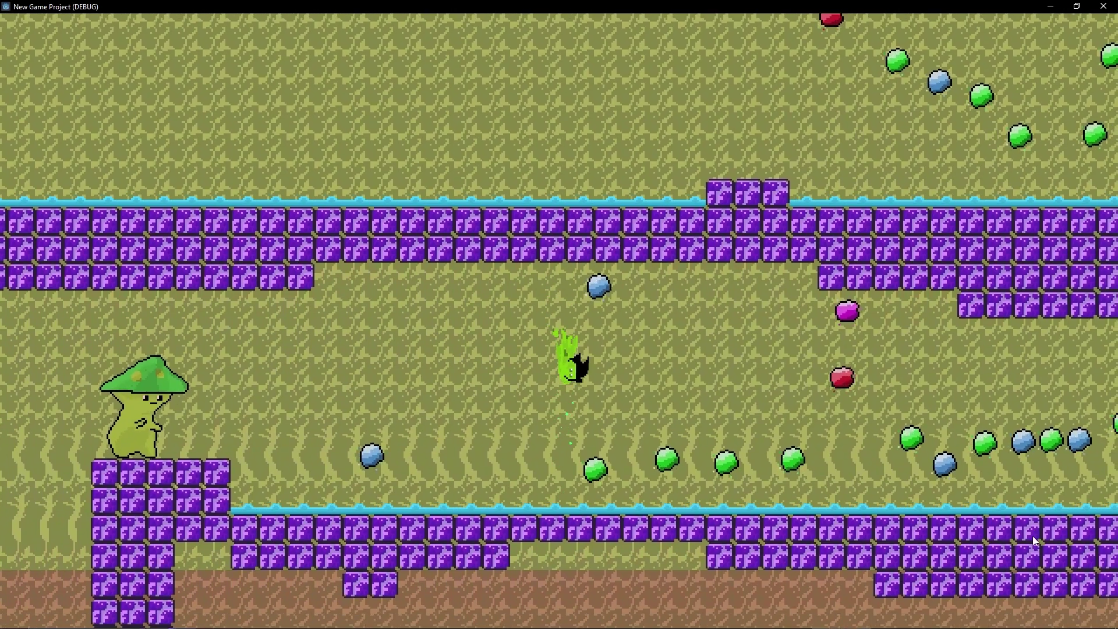
pyautogui.press('Right')
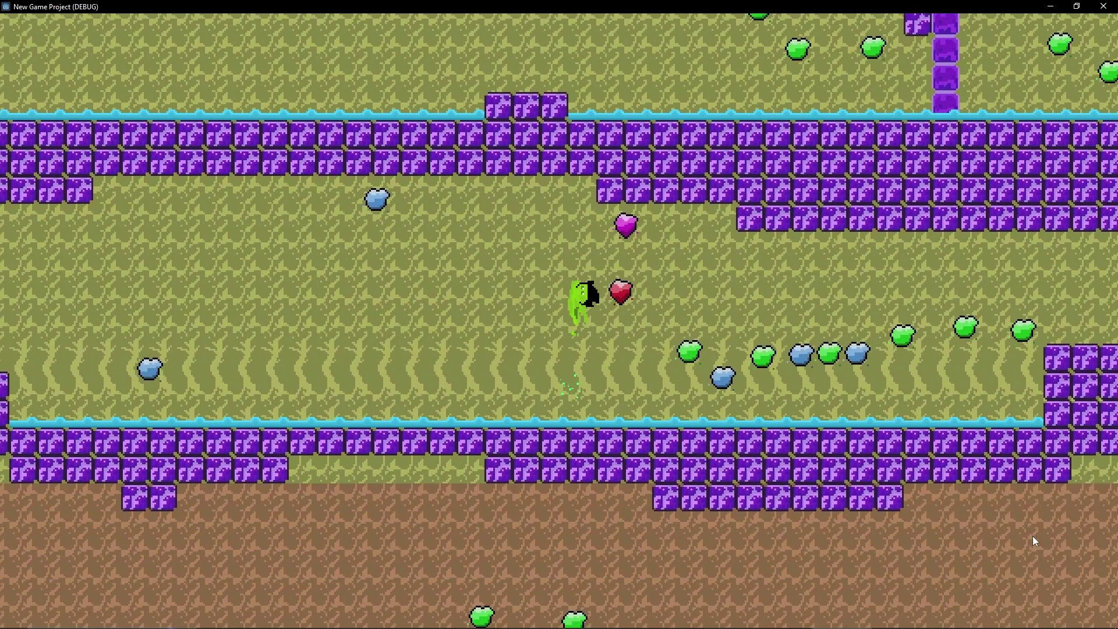
pyautogui.press('Right')
pyautogui.press('Up')
pyautogui.press('Up')
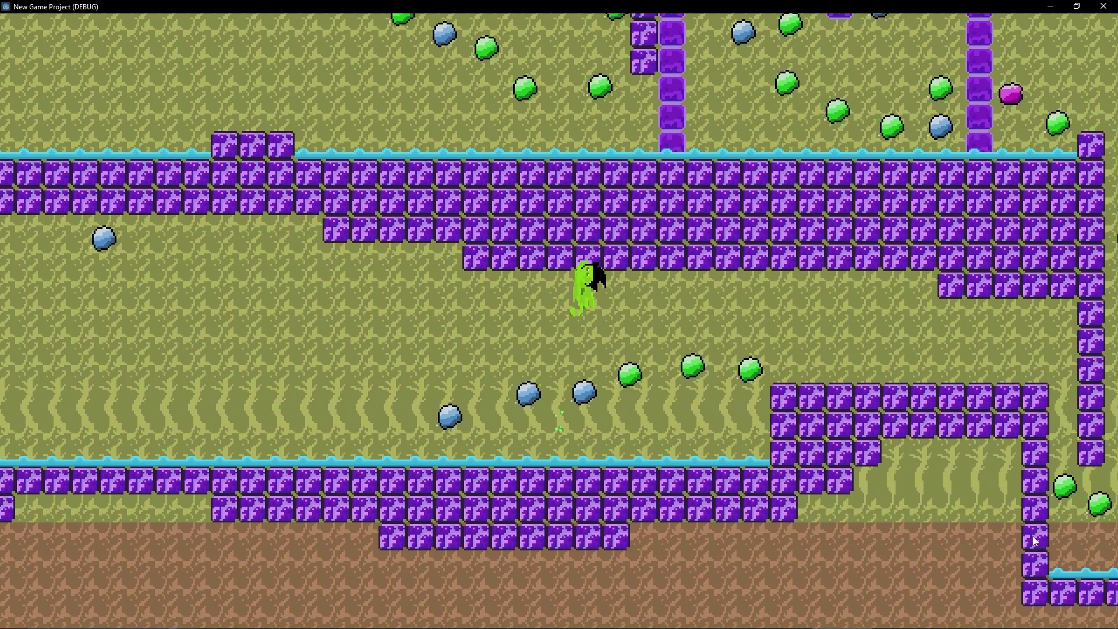
pyautogui.press('Right')
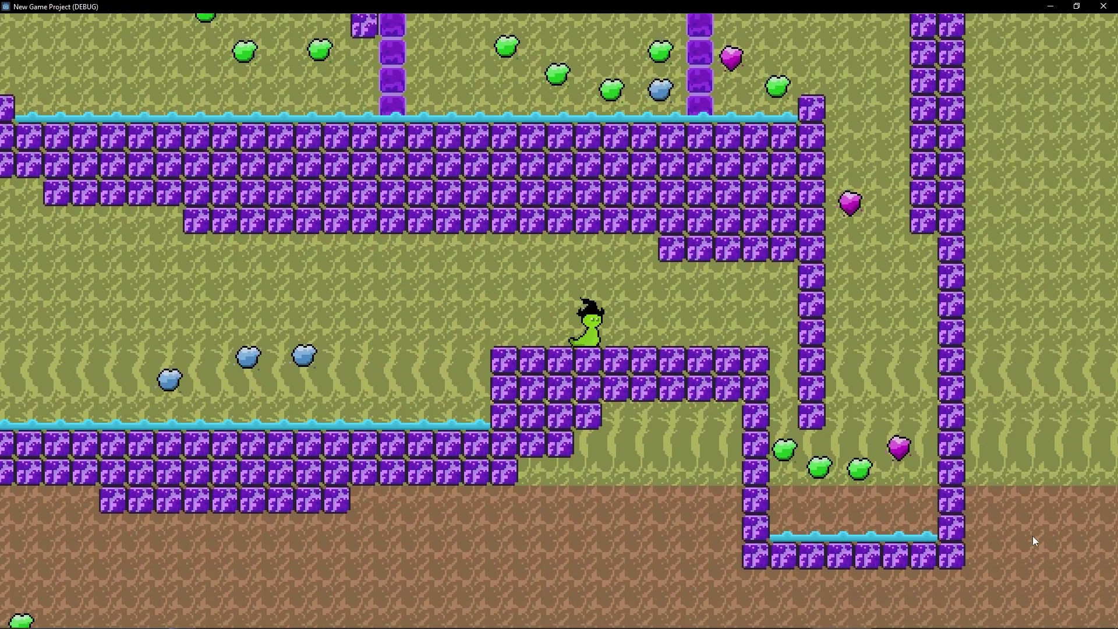
# Step: Drop into the water pit, climb the pink-gem shaft and bounce over the green gems above the outer walls
pyautogui.press('Right')
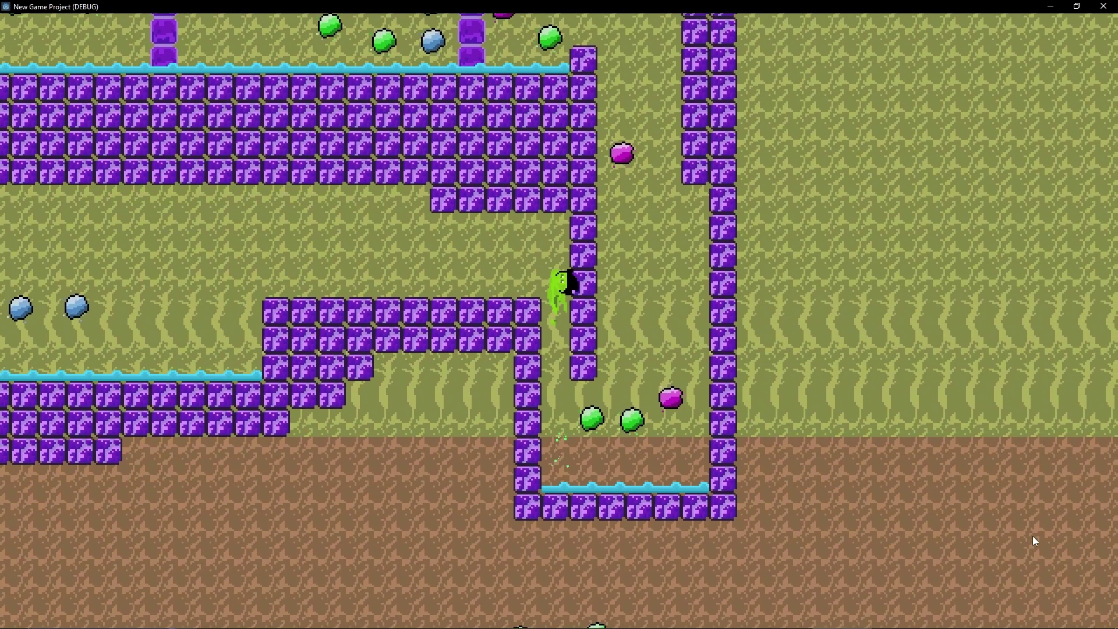
pyautogui.press('Right')
pyautogui.press('Up')
pyautogui.press('Left')
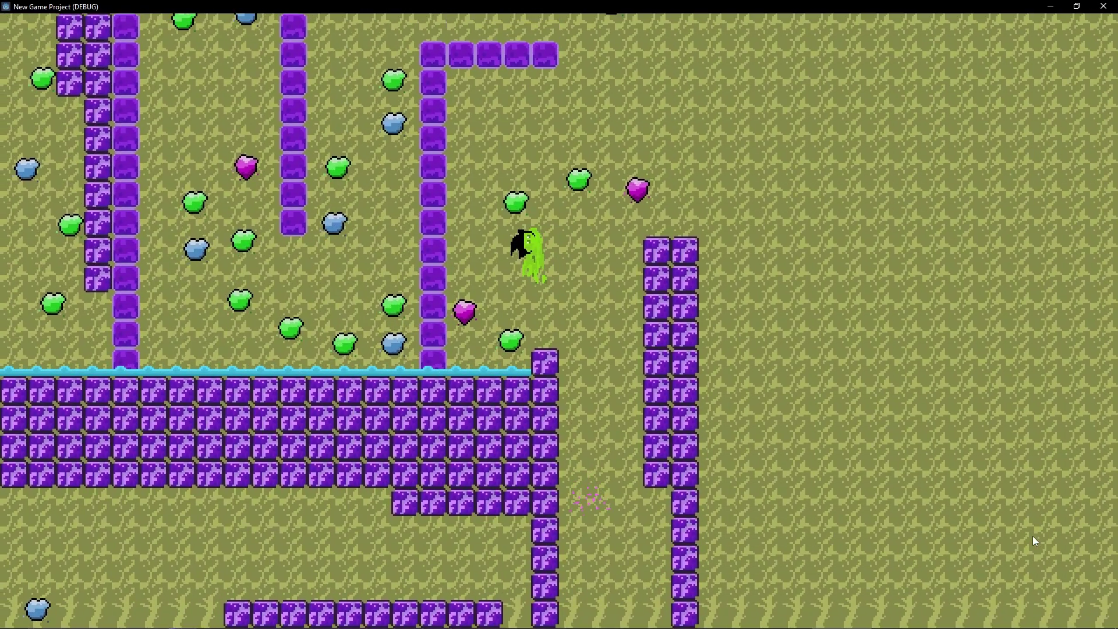
pyautogui.press('Right')
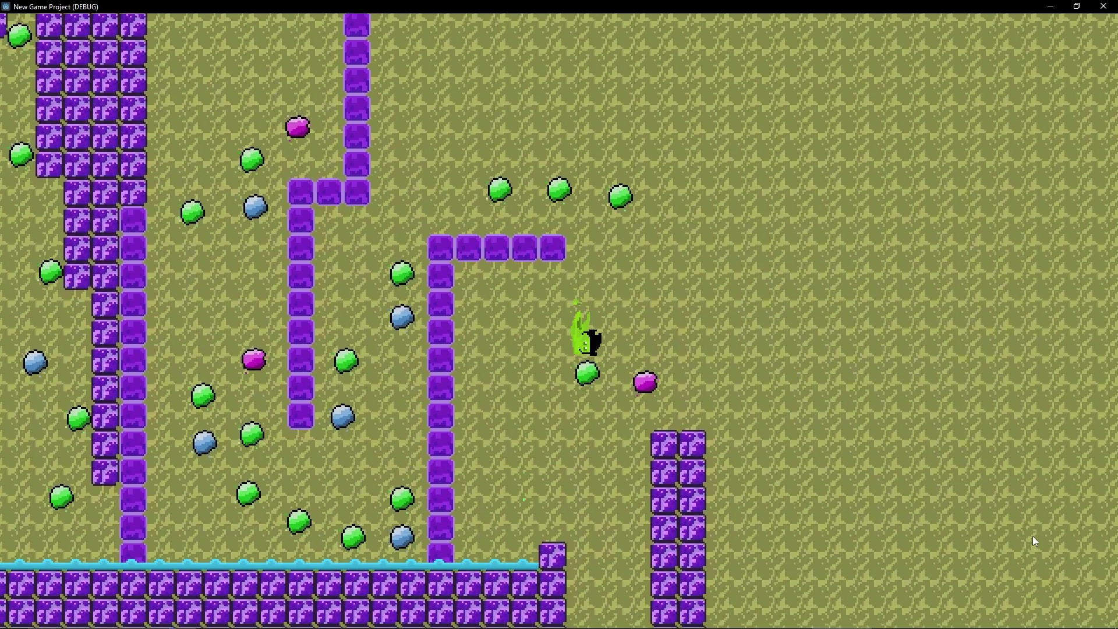
pyautogui.press('Left')
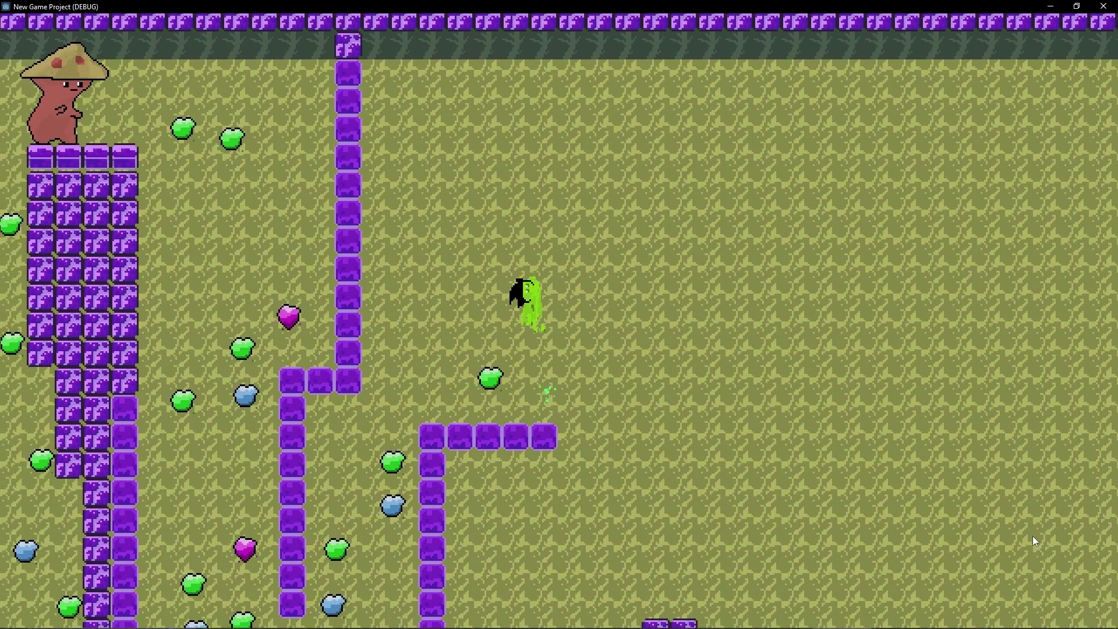
pyautogui.press('Left')
# Step: Playtest the dark-blue tileset version, bouncing from the green gems up to the green mushroom's ledge
pyautogui.press('Up')
pyautogui.press('Down')
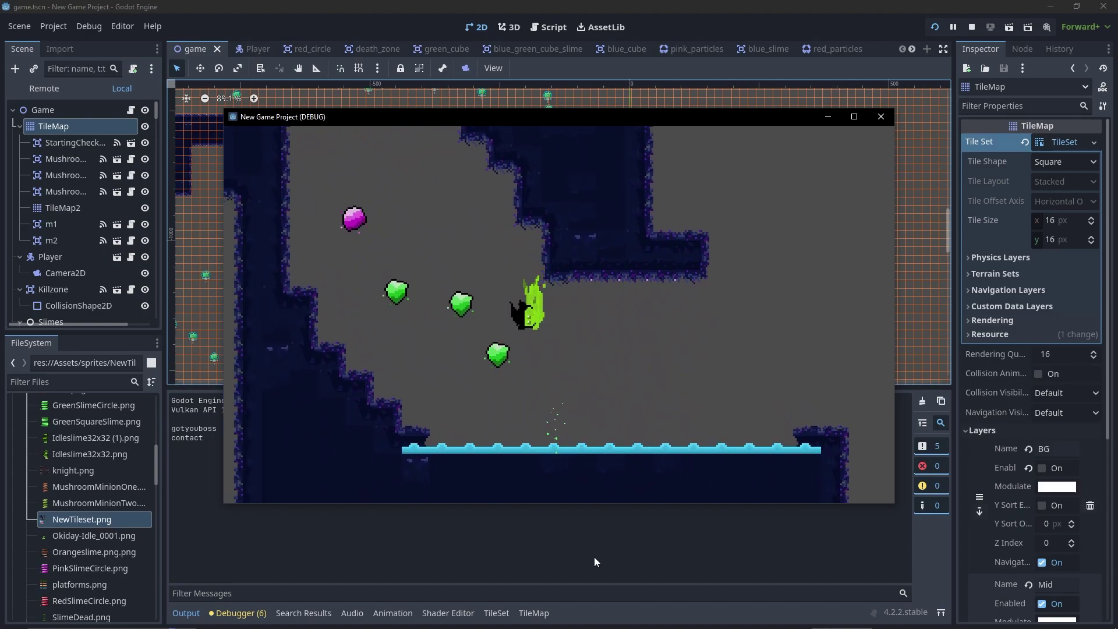
pyautogui.press('Left')
pyautogui.press('space')
pyautogui.press('Right')
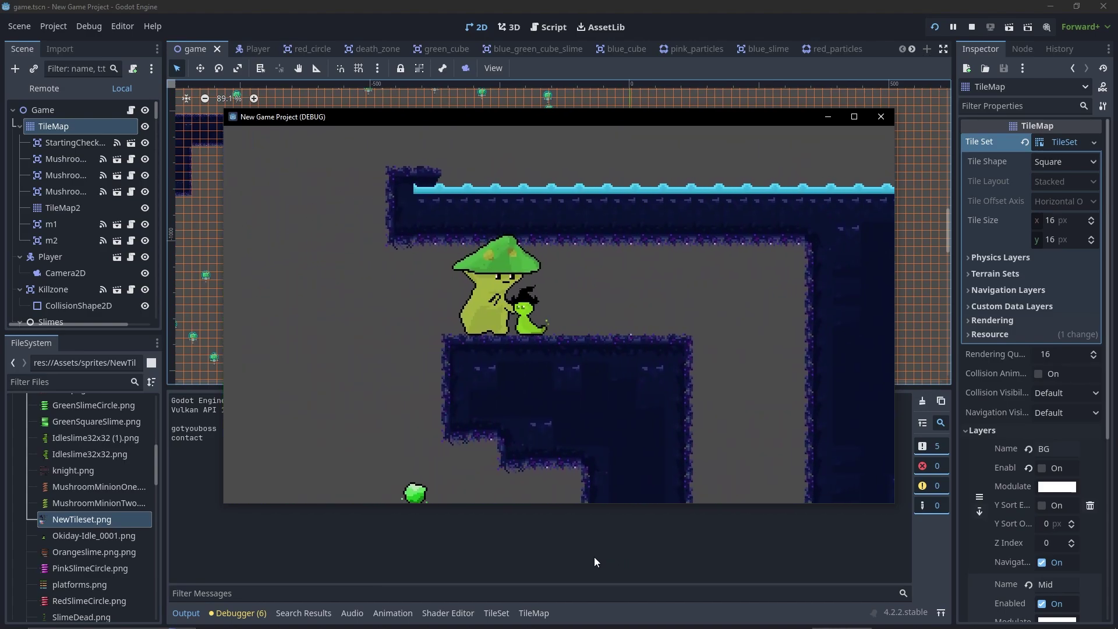
pyautogui.press('Left')
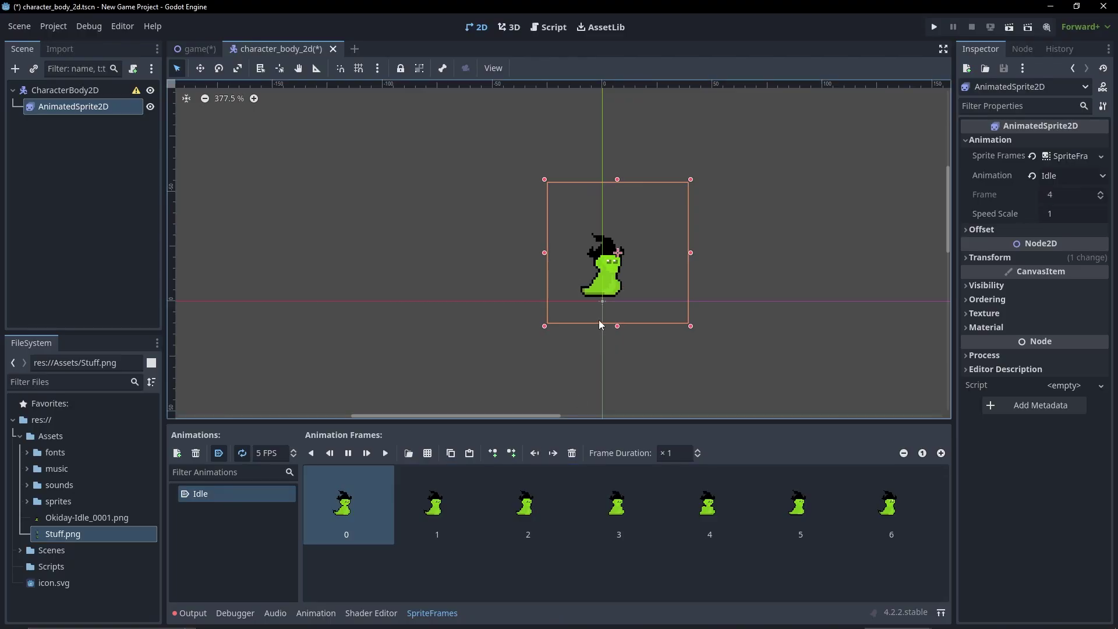
pyautogui.scroll(2, 600, 327)
pyautogui.scroll(-3, 620, 330)
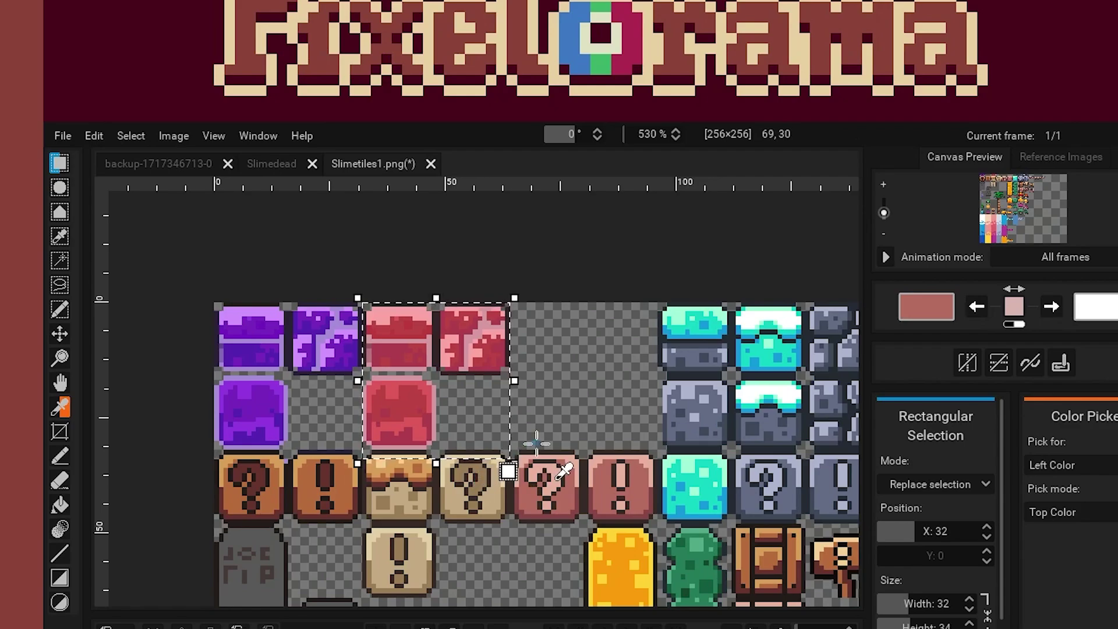
# Step: In Pixelorama, select the red block tiles in Slimetiles1.png and paste the copied tiles
pyautogui.click(536, 443)
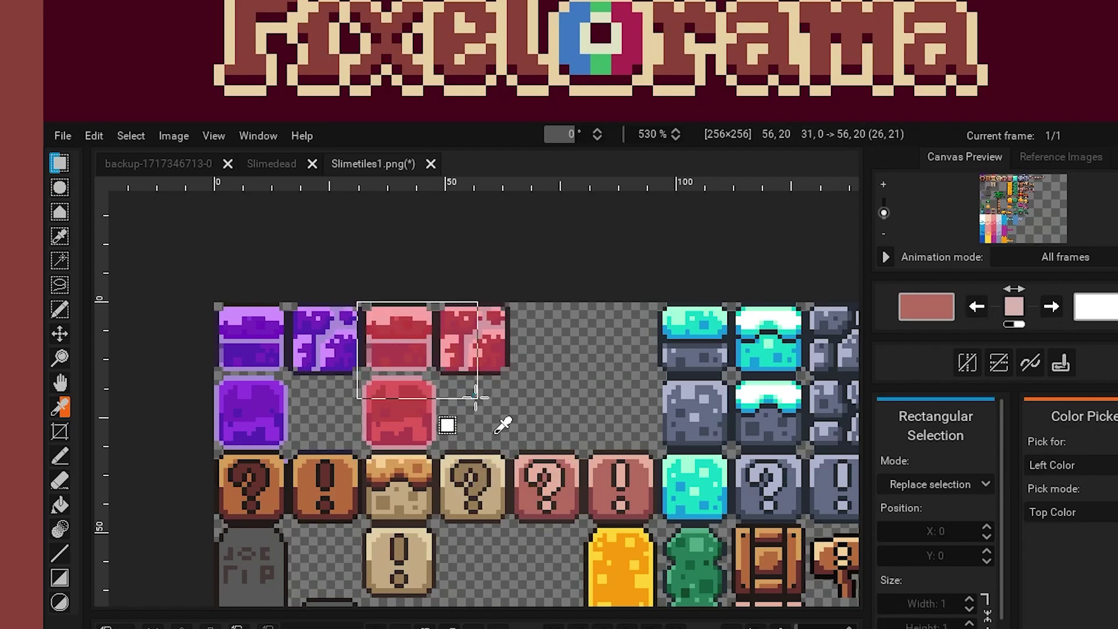
pyautogui.hotkey('ctrl', 'v')
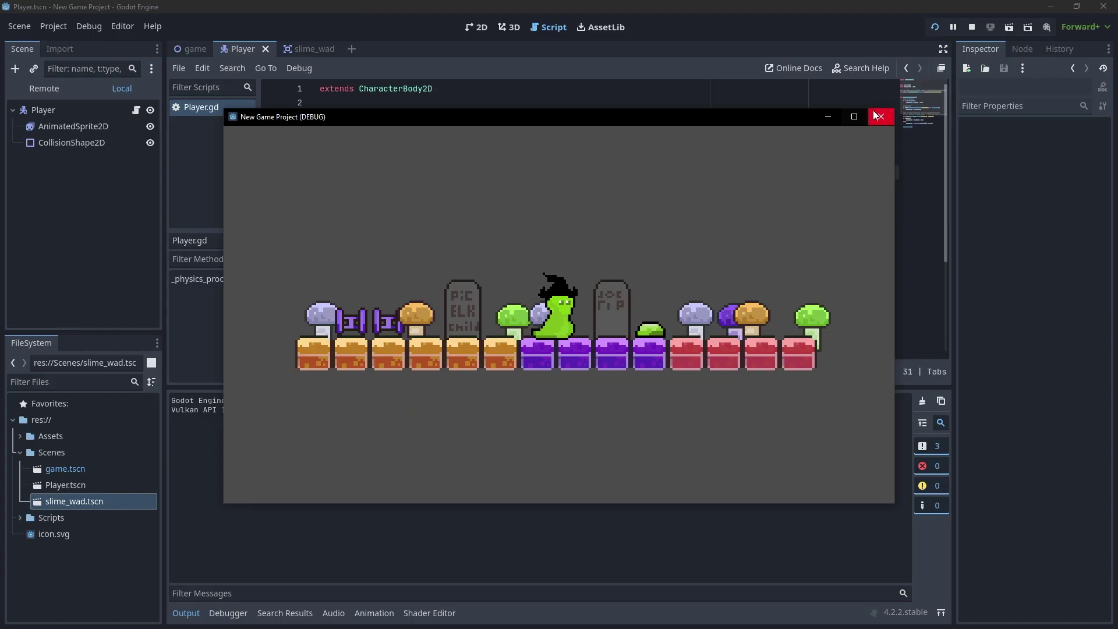
# Step: Restart the test game in Godot and walk the slime across the block row to its left end
pyautogui.click(878, 116)
pyautogui.click(937, 29)
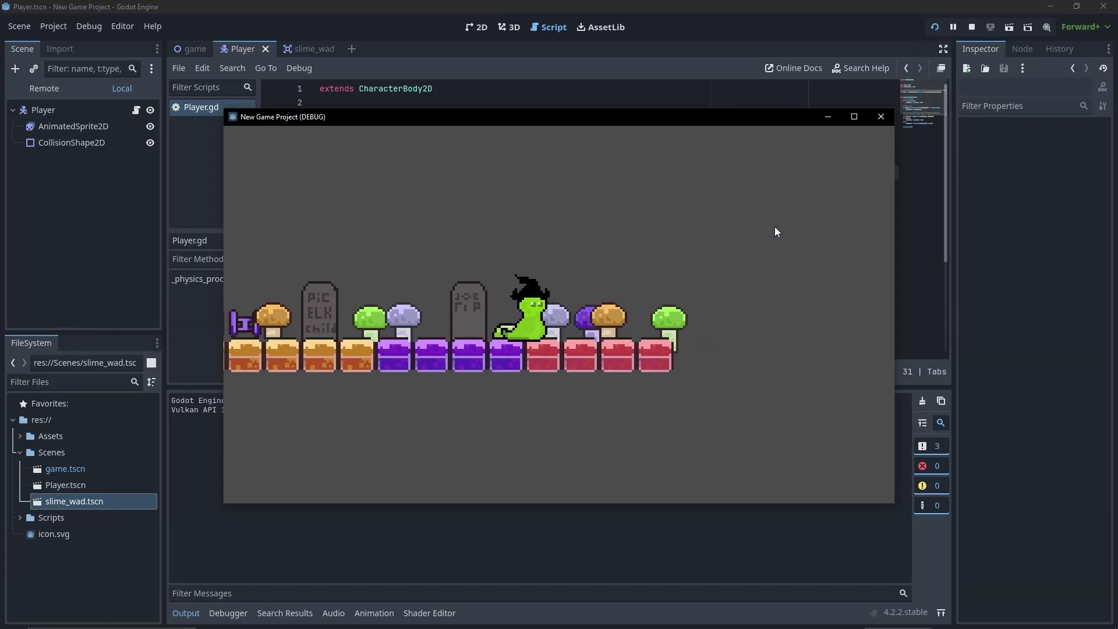
pyautogui.press('Left')
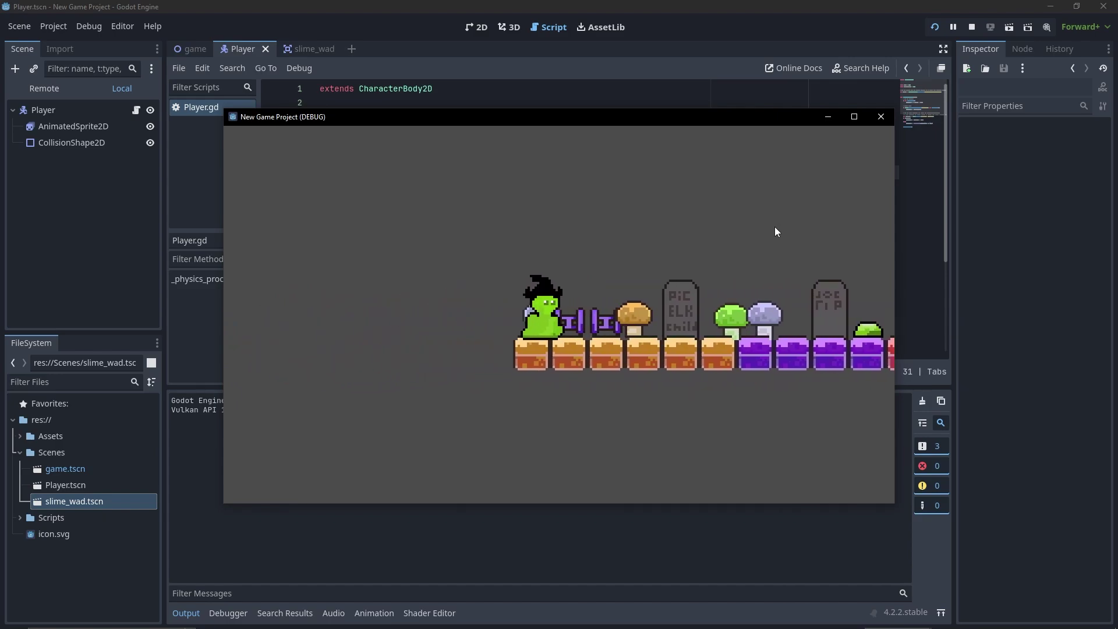
pyautogui.press('Left')
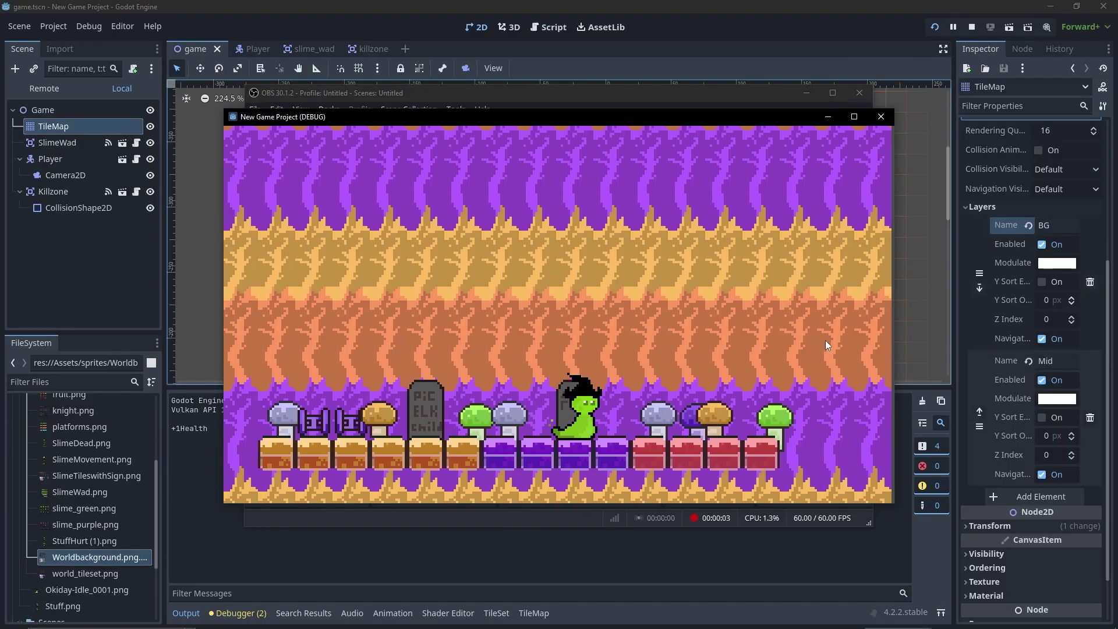
# Step: Playtest the purple and orange striped background version, walking the slime left past the gravestones
pyautogui.press('Left')
pyautogui.press('Left')
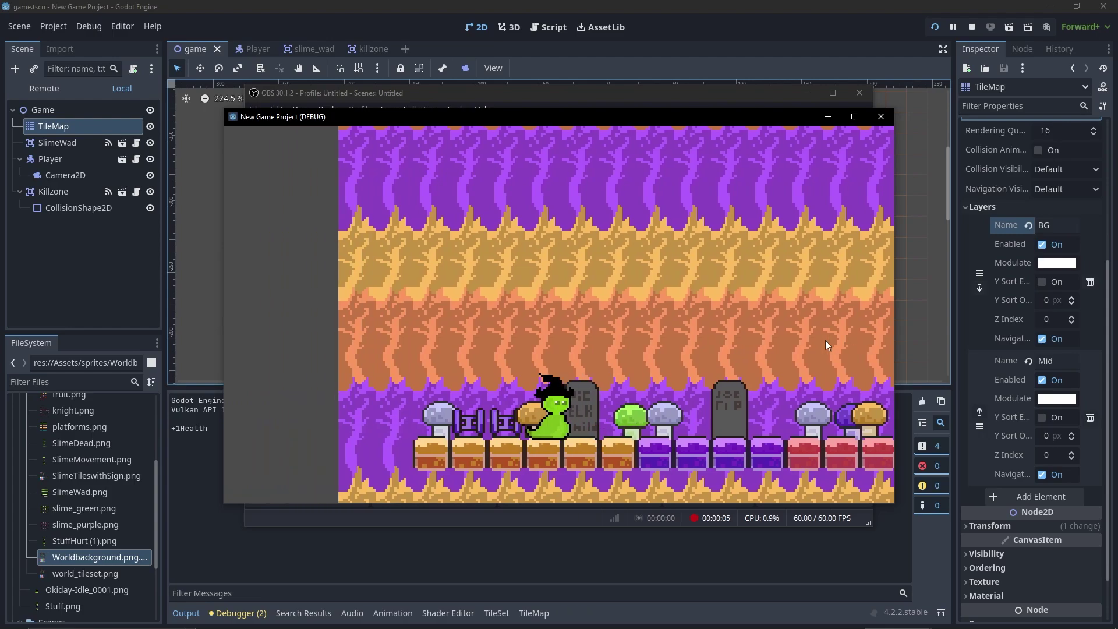
pyautogui.press('Left')
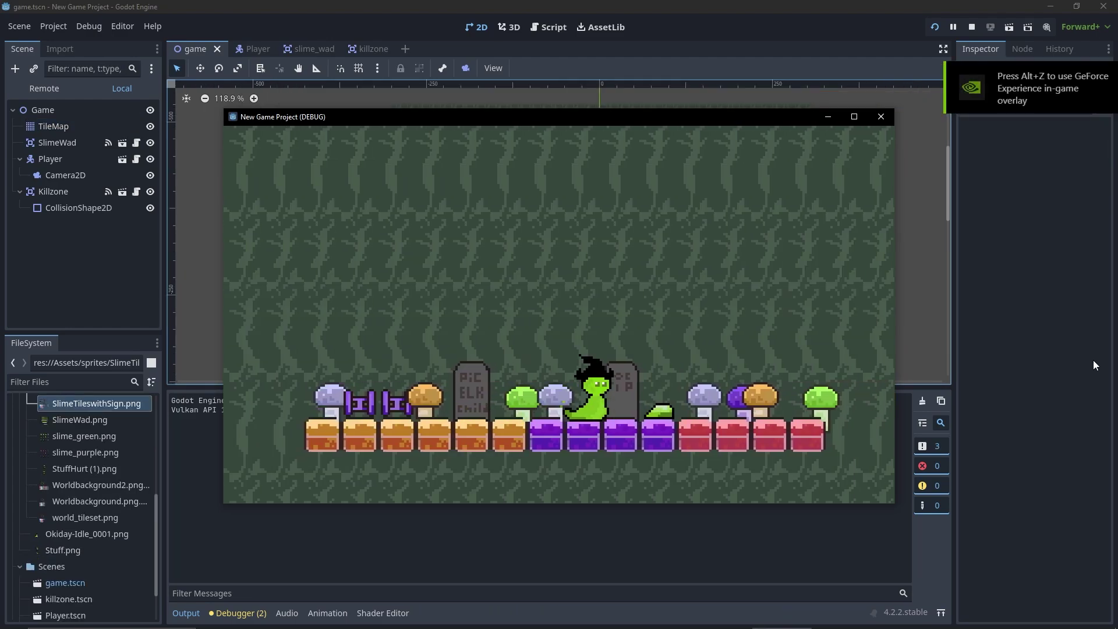
# Step: Playtest the dark-green background version, walking left to the pink slime, and close the test game
pyautogui.press('Left')
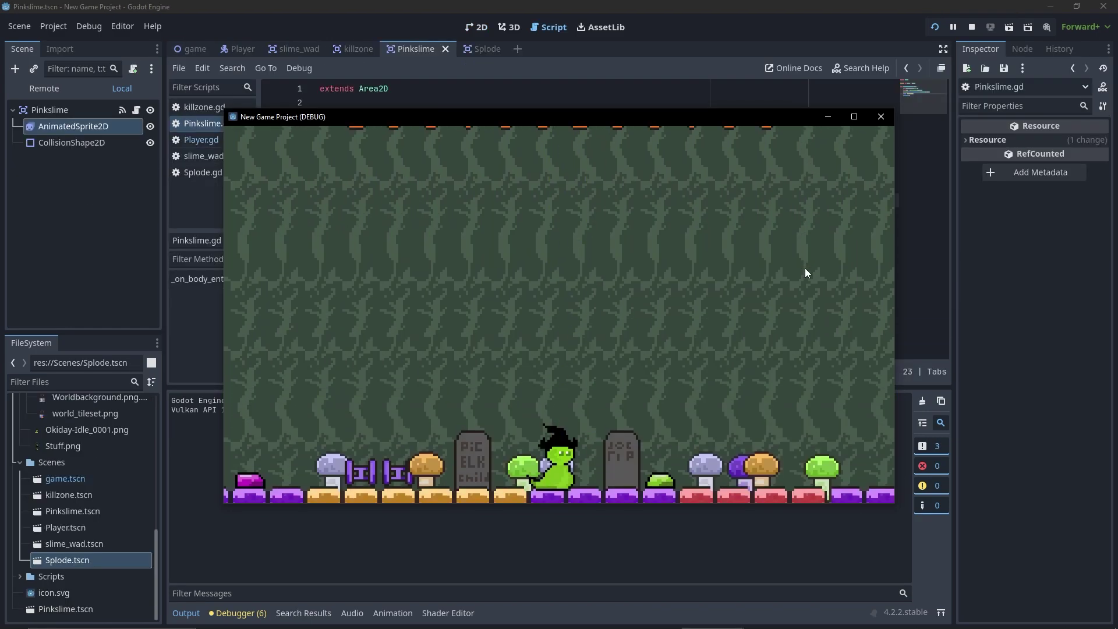
pyautogui.press('Left')
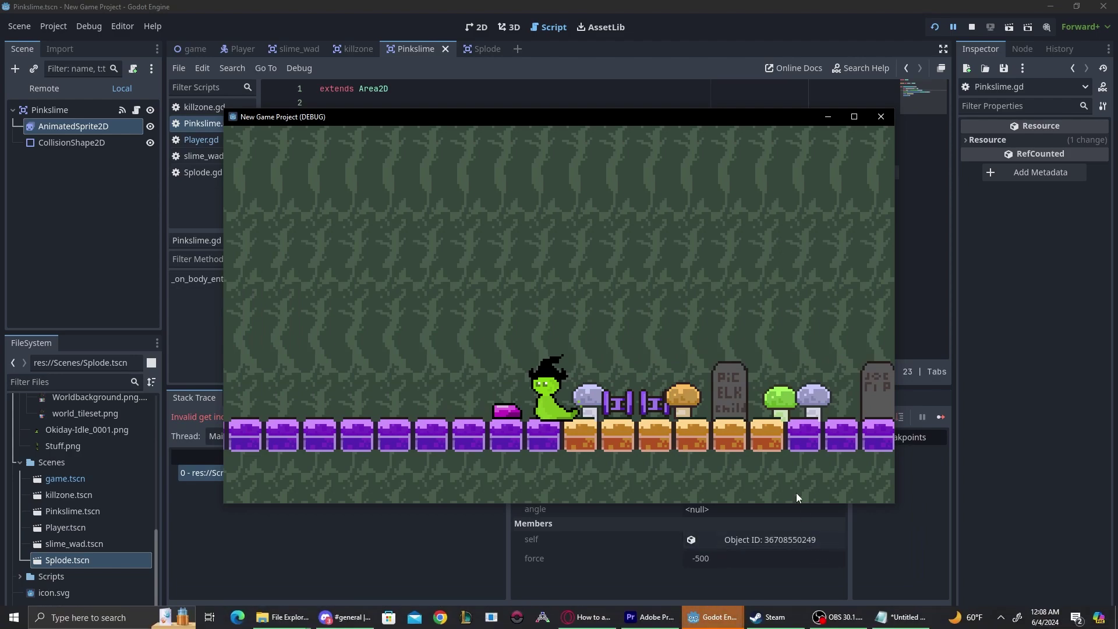
pyautogui.click(887, 119)
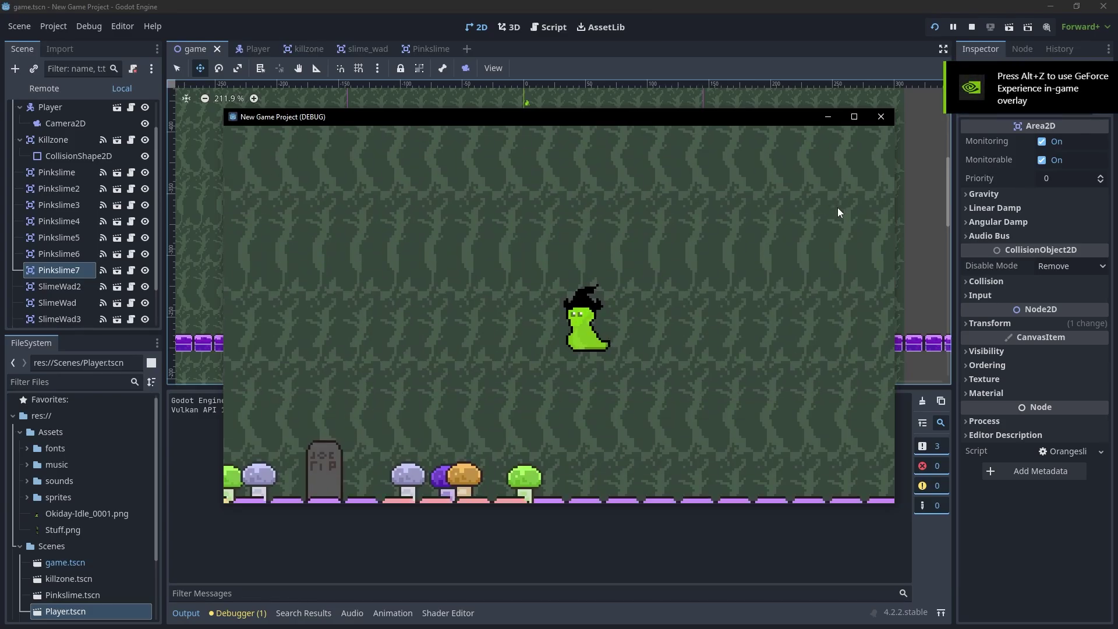
# Step: Playtest jumping the slime right past the last green mushroom toward the floating green slimes
pyautogui.press('Right')
pyautogui.press('Right')
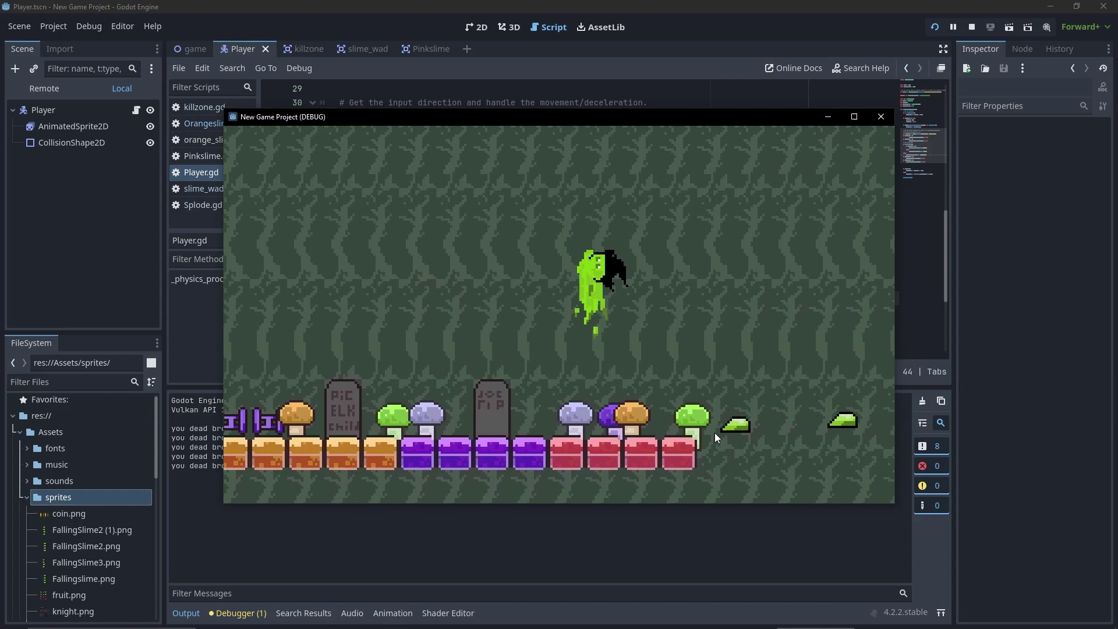
pyautogui.press('Right')
pyautogui.press('space')
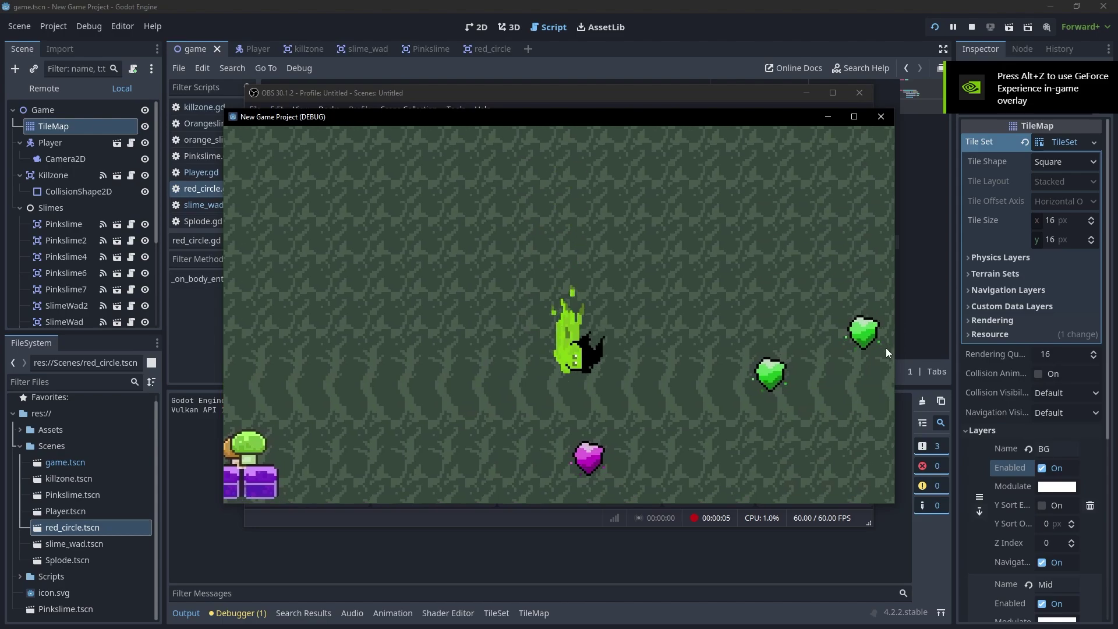
# Step: Bounce the slime right over the pink and green gems toward the red gem
pyautogui.press('Right')
pyautogui.press('Right')
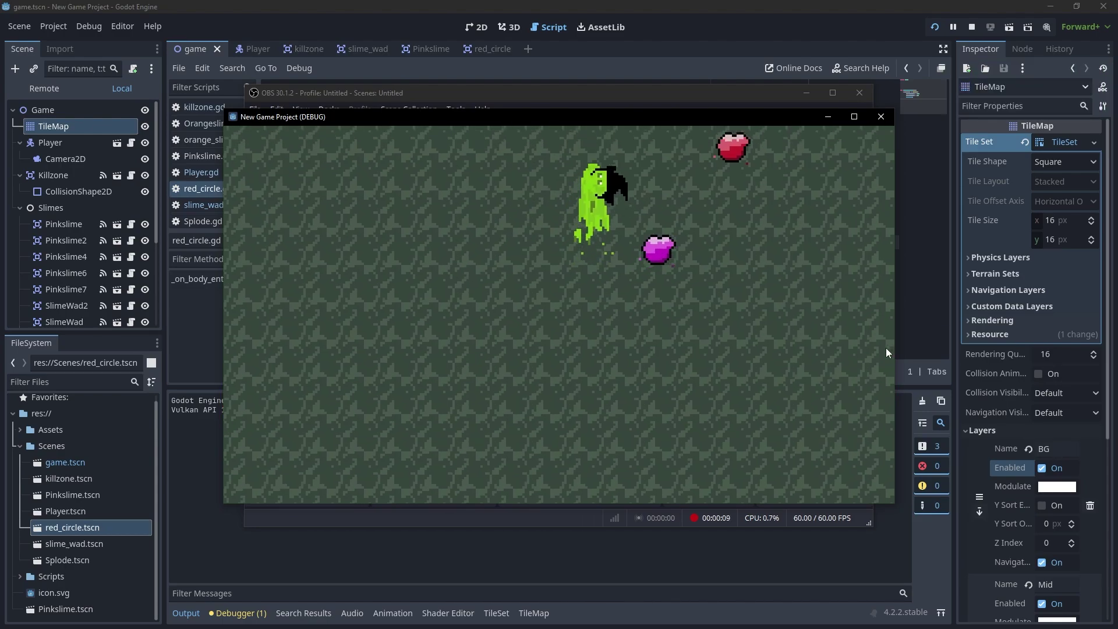
pyautogui.press('Right')
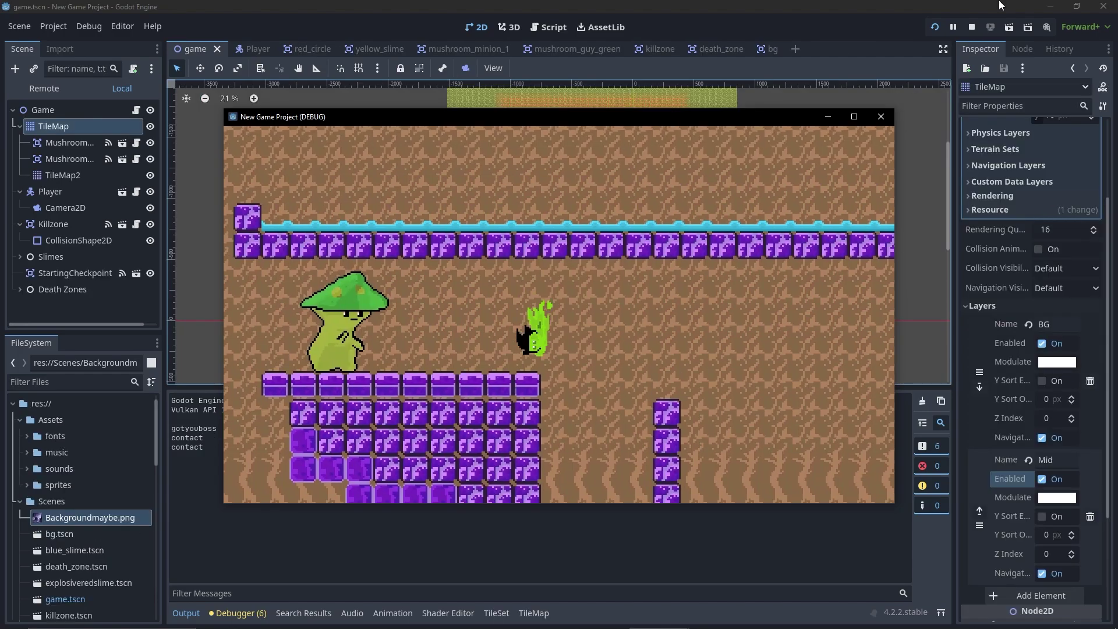
# Step: Playtest the brown-background level, jumping off the green mushroom's ledge and around the purple block wall to the ledge's outer side
pyautogui.press('Left')
pyautogui.press('Left')
pyautogui.press('Right')
pyautogui.press('space')
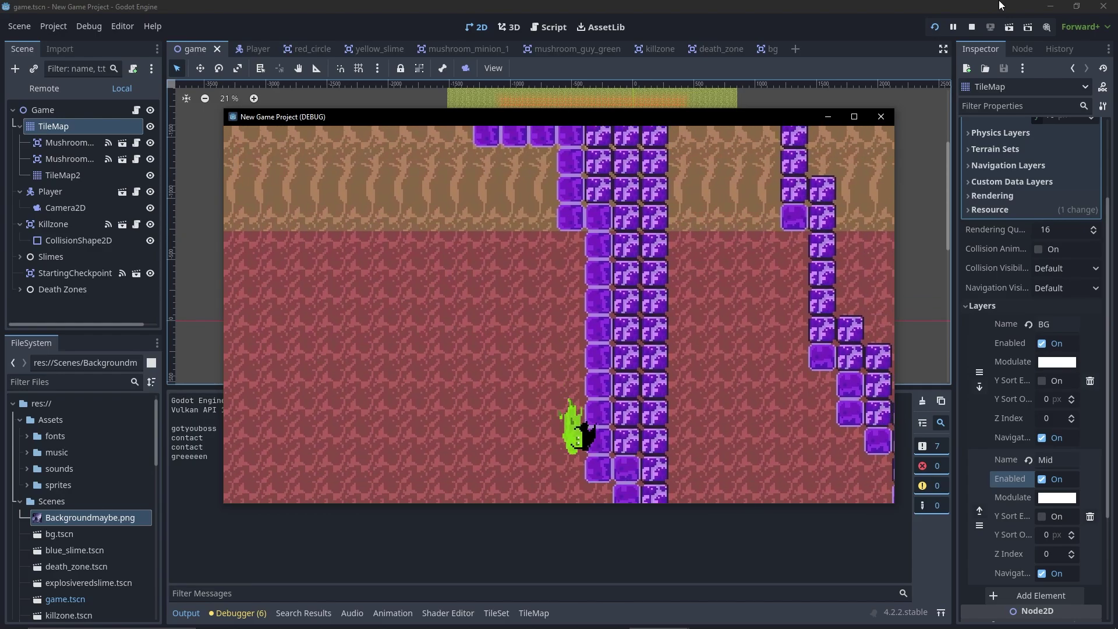
pyautogui.press('Left')
pyautogui.press('Right')
pyautogui.press('Left')
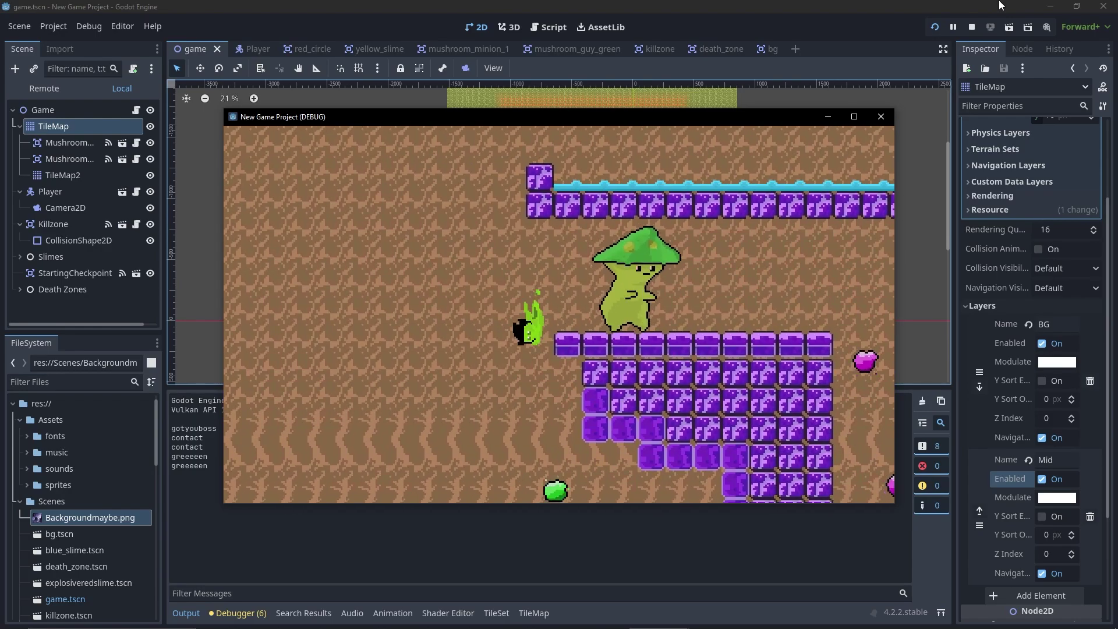
pyautogui.press('Right')
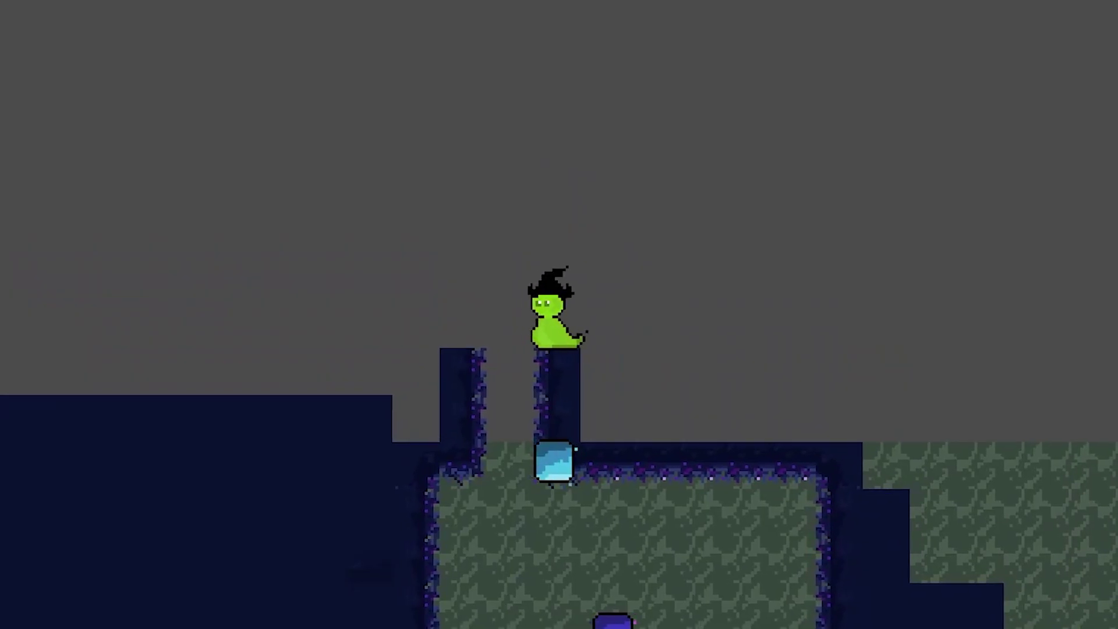
# Step: In the dark-blue tileset version, drop the slime off the narrow pillar onto the small ledge near the green-and-blue cube
pyautogui.press('Right')
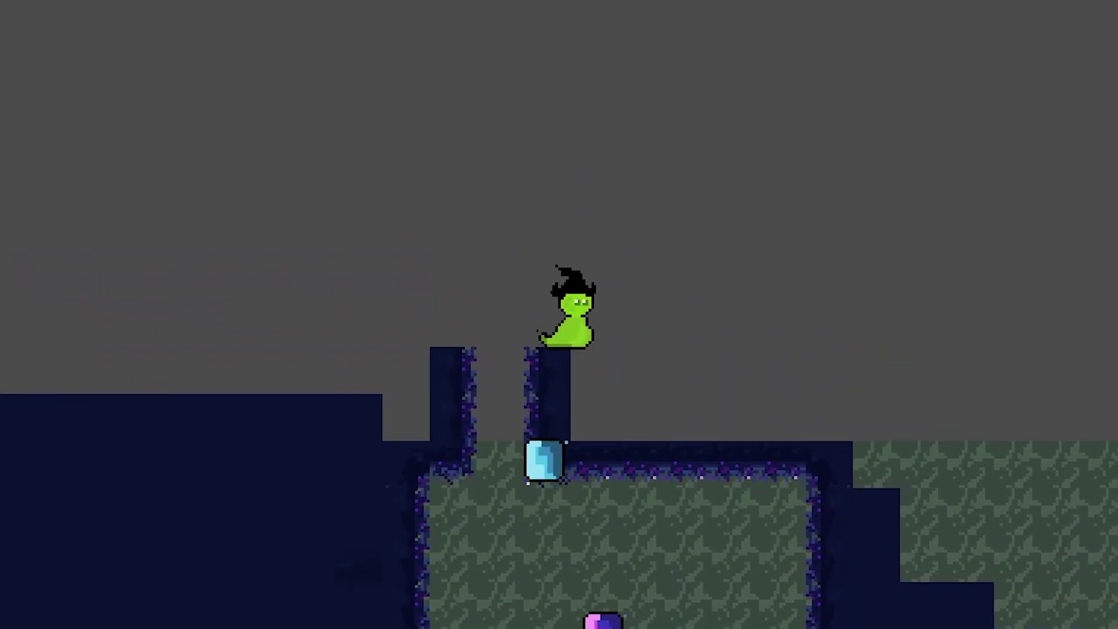
pyautogui.press('Right')
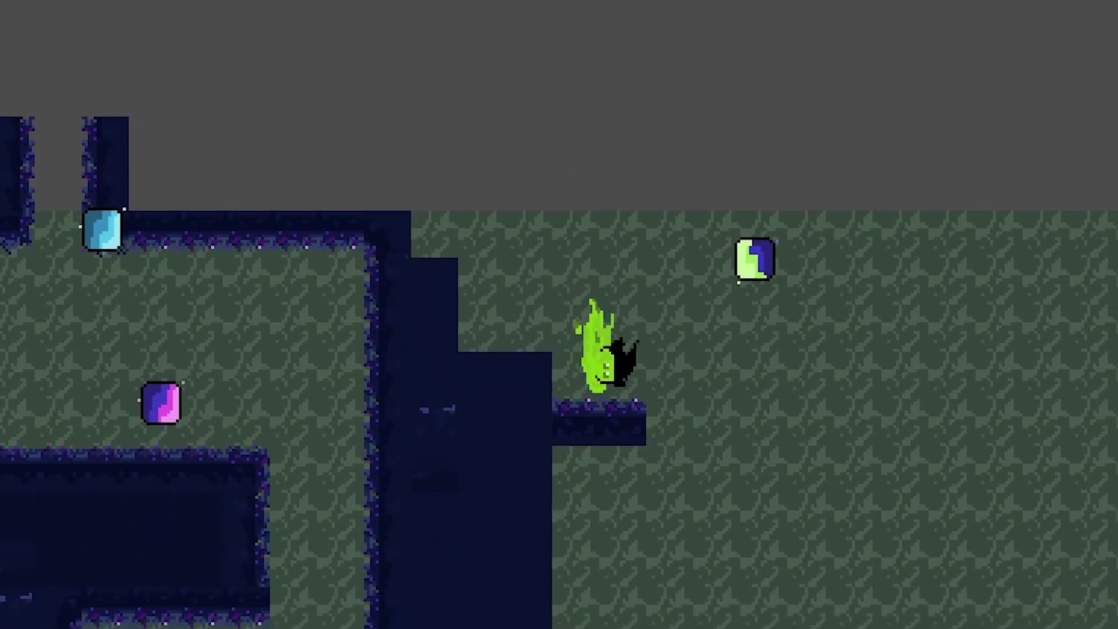
pyautogui.press('Left')
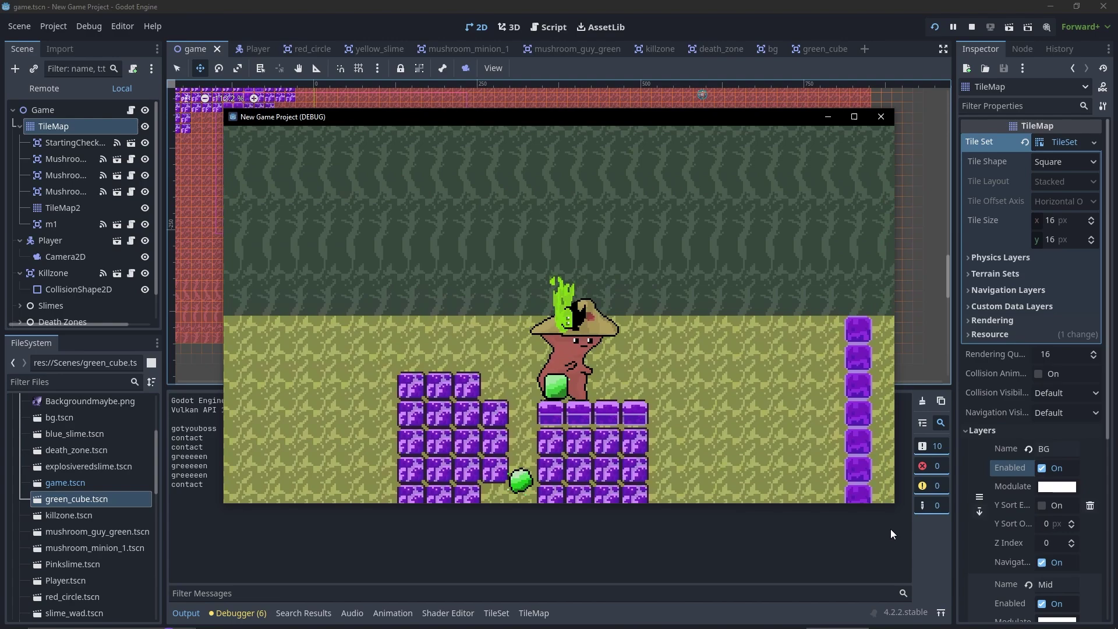
# Step: Playtest the moving green cube, bouncing on it from the brown mushroom's platform to the tall purple pillar
pyautogui.press('Right')
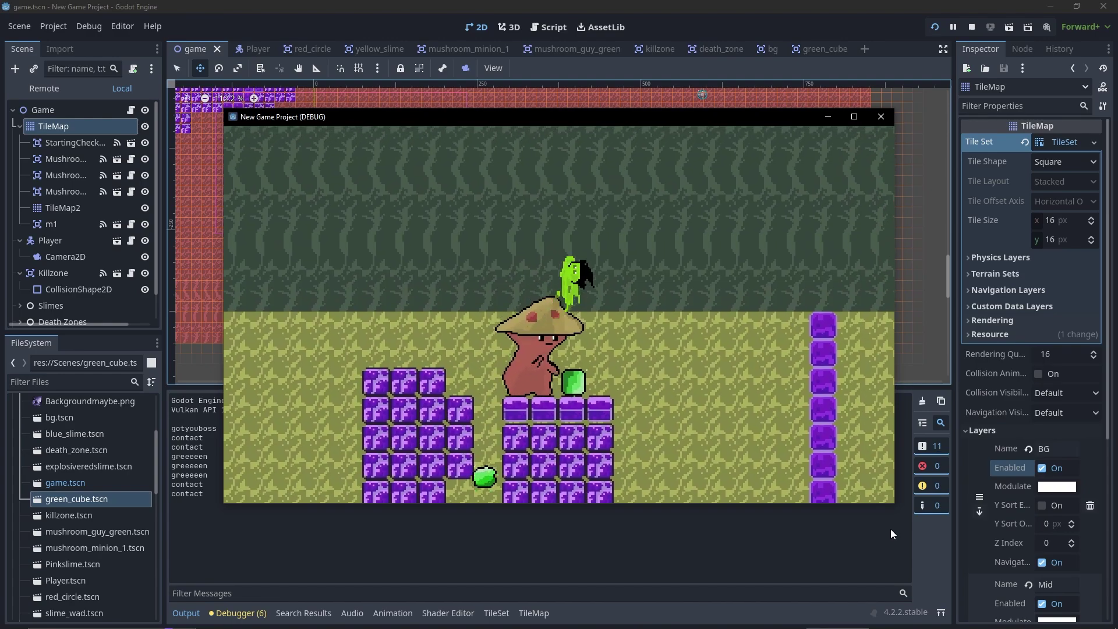
pyautogui.press('Right')
pyautogui.press('space')
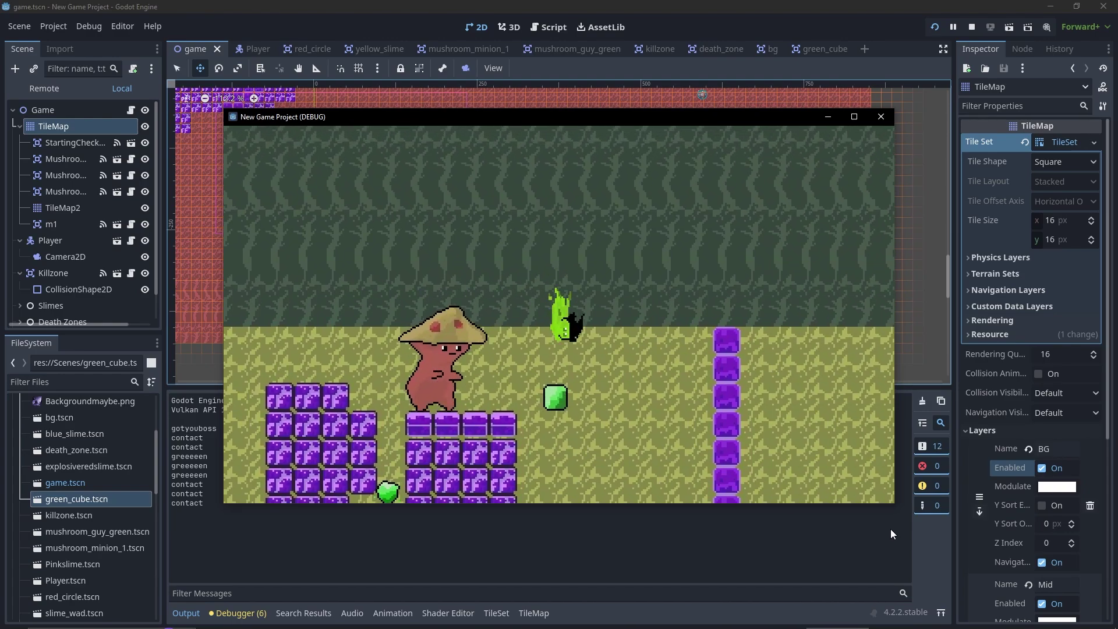
pyautogui.press('Right')
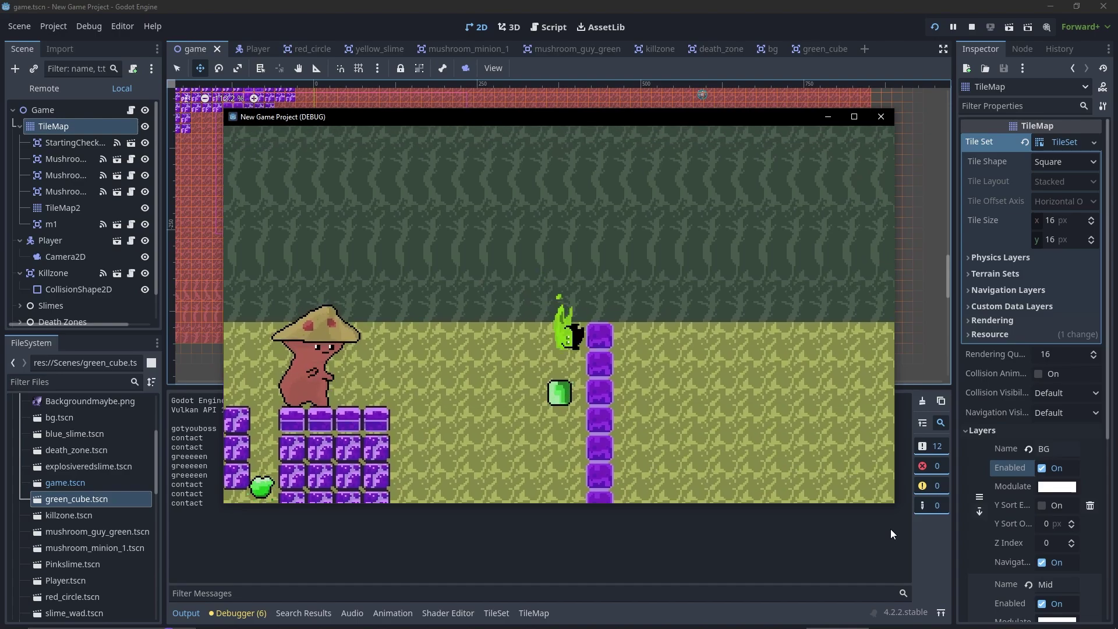
pyautogui.press('Right')
pyautogui.press('space')
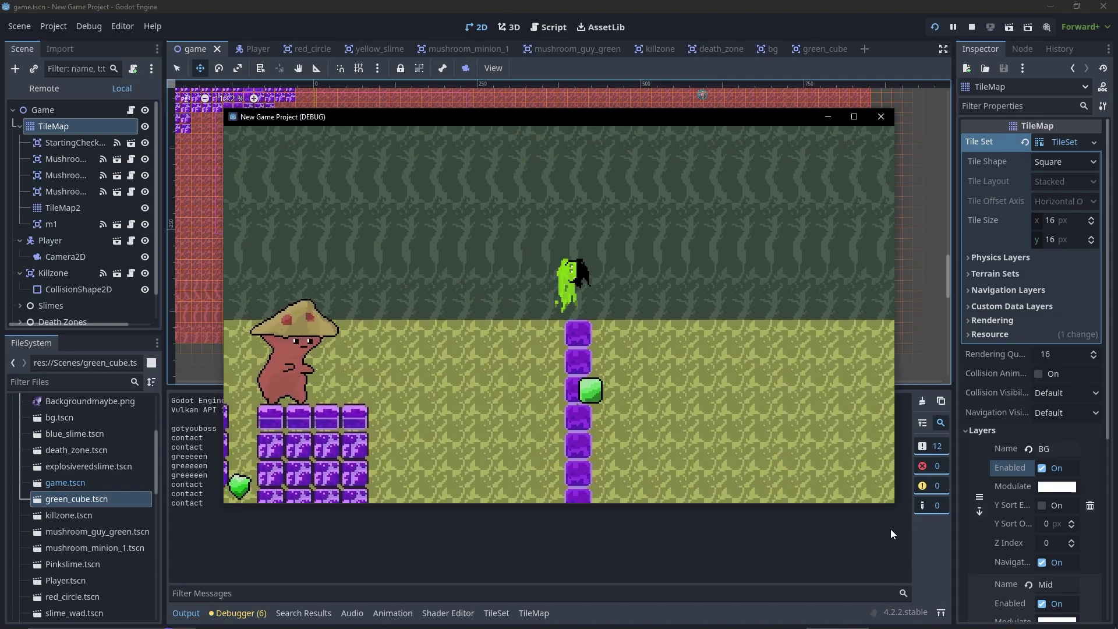
pyautogui.press('Left')
pyautogui.press('Right')
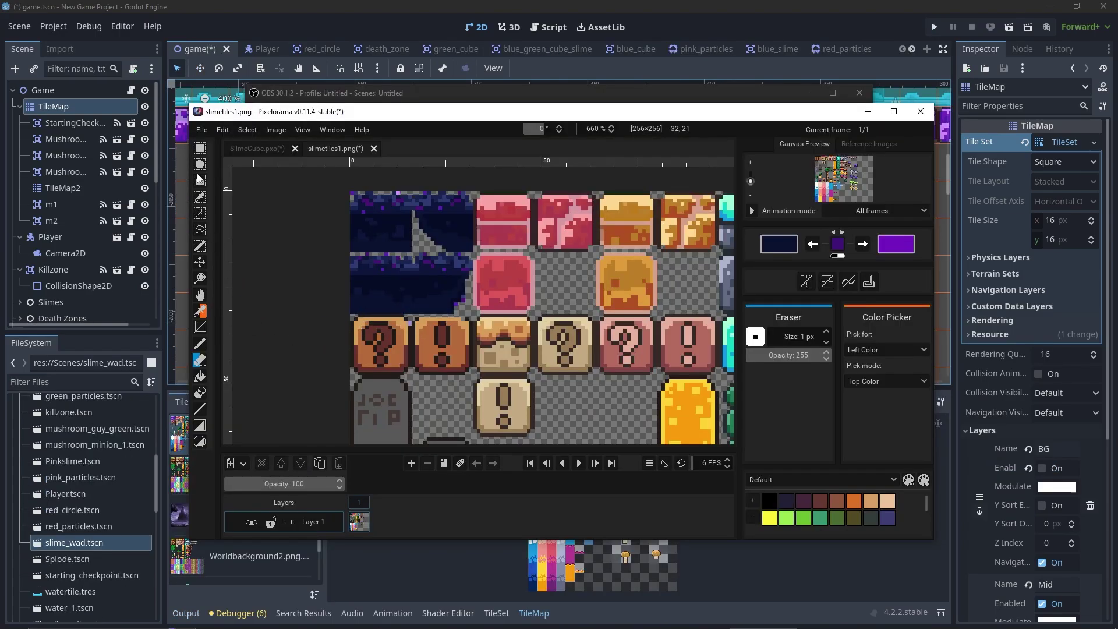
# Step: In Pixelorama, select the 16 × 16 orange question-mark tile in slimetiles1.png and activate the Eraser
pyautogui.click(199, 150)
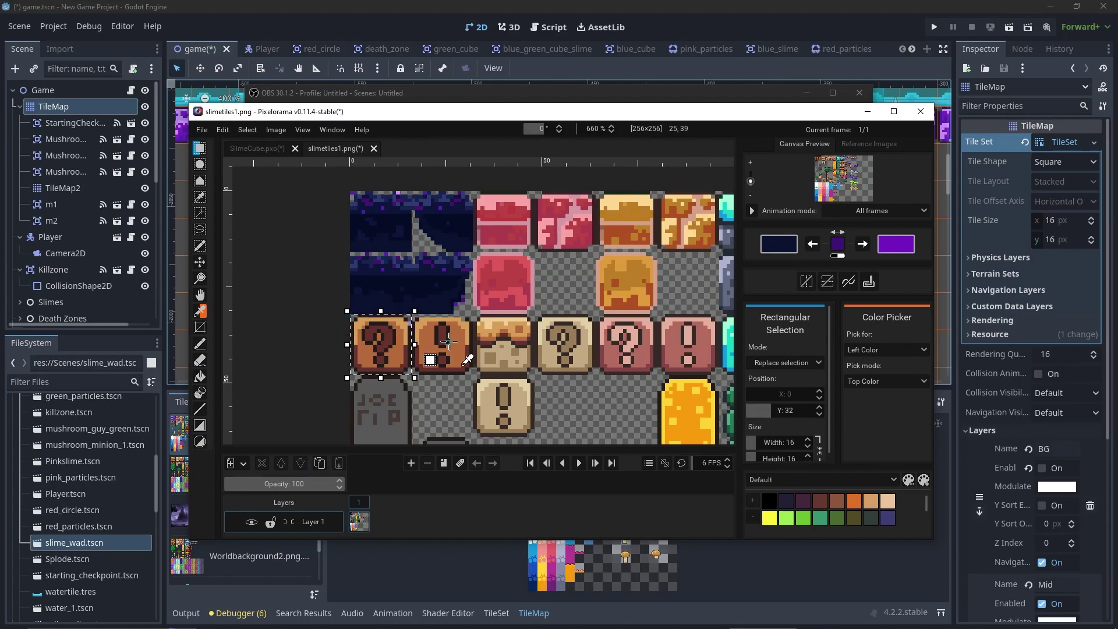
pyautogui.press('e')
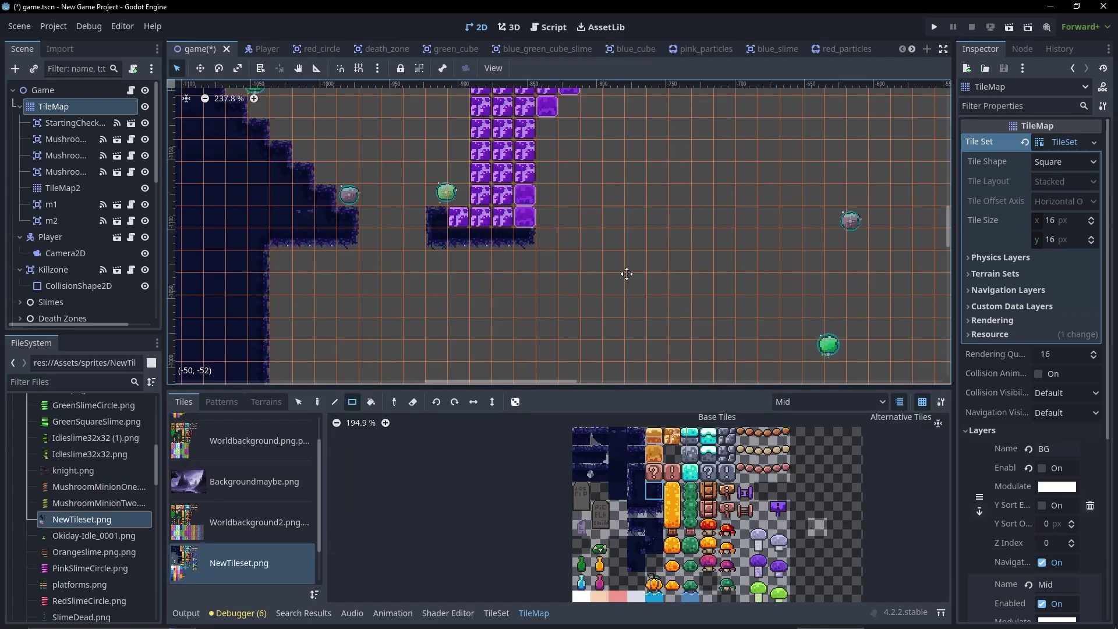
# Step: In Godot, paint dark-blue wall tiles from NewTileset.png over the right and left edges of the purple block column
pyautogui.scroll(-2, 546, 325)
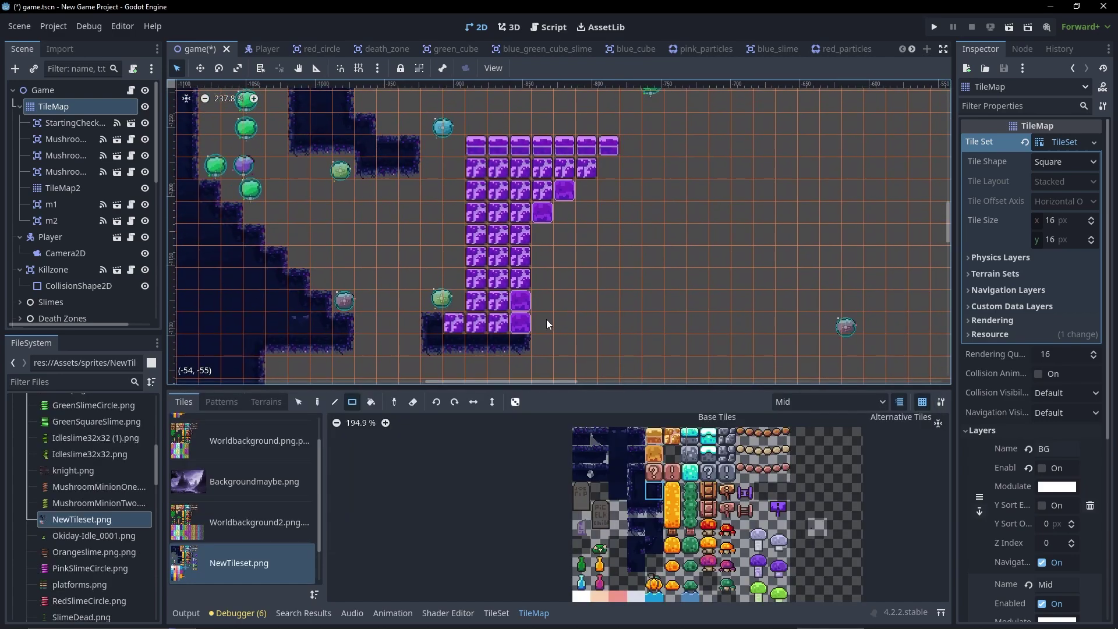
pyautogui.moveTo(522, 239); pyautogui.dragTo(523, 236)
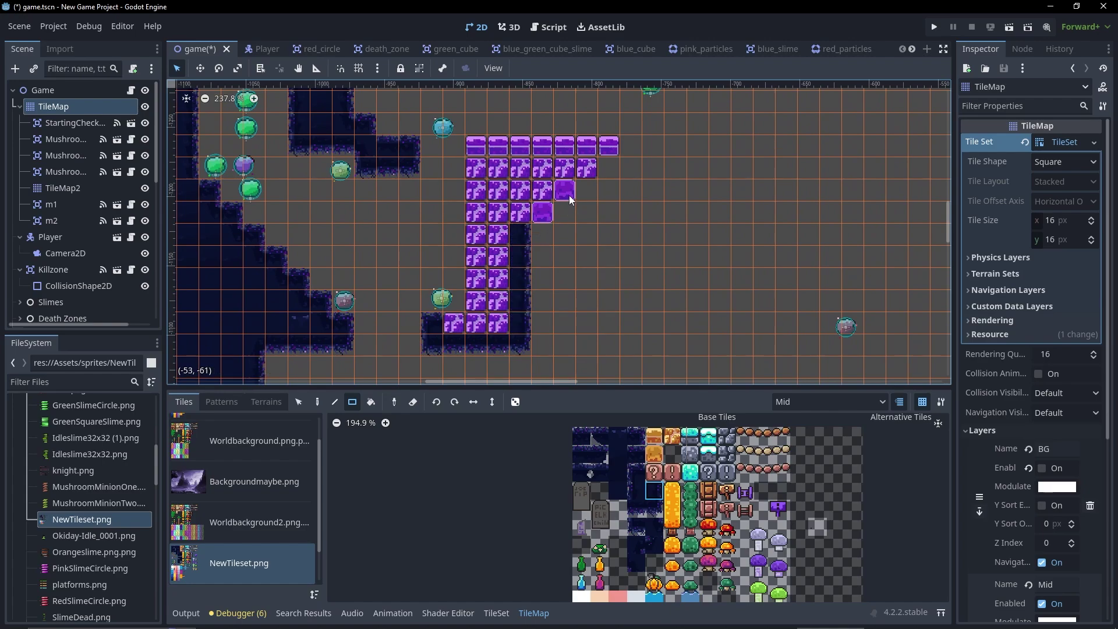
pyautogui.click(637, 498)
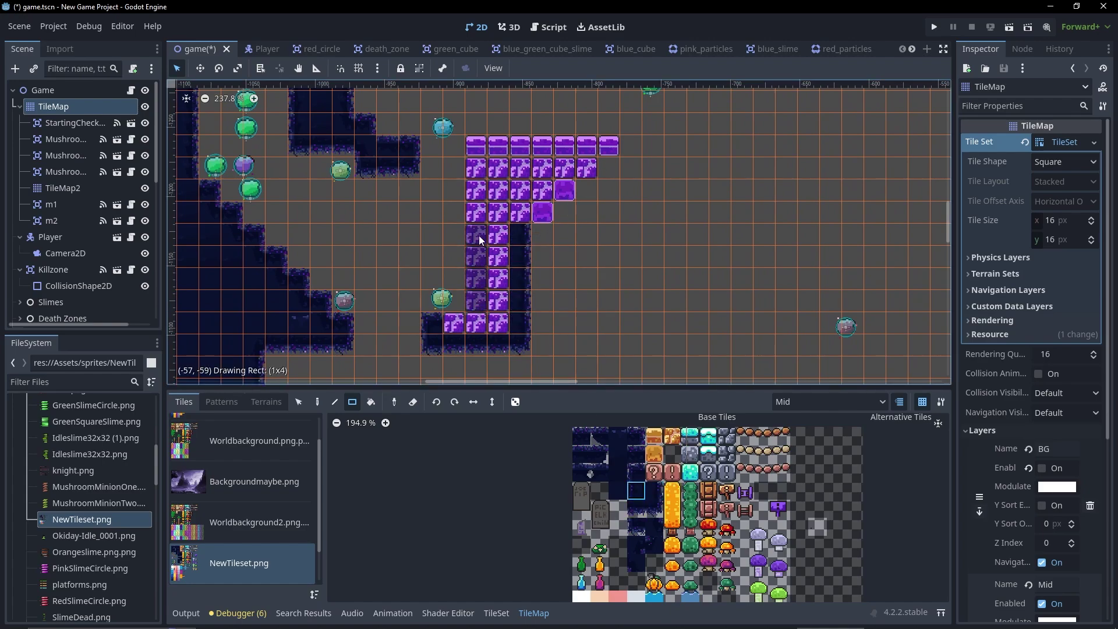
pyautogui.moveTo(476, 194); pyautogui.dragTo(476, 176)
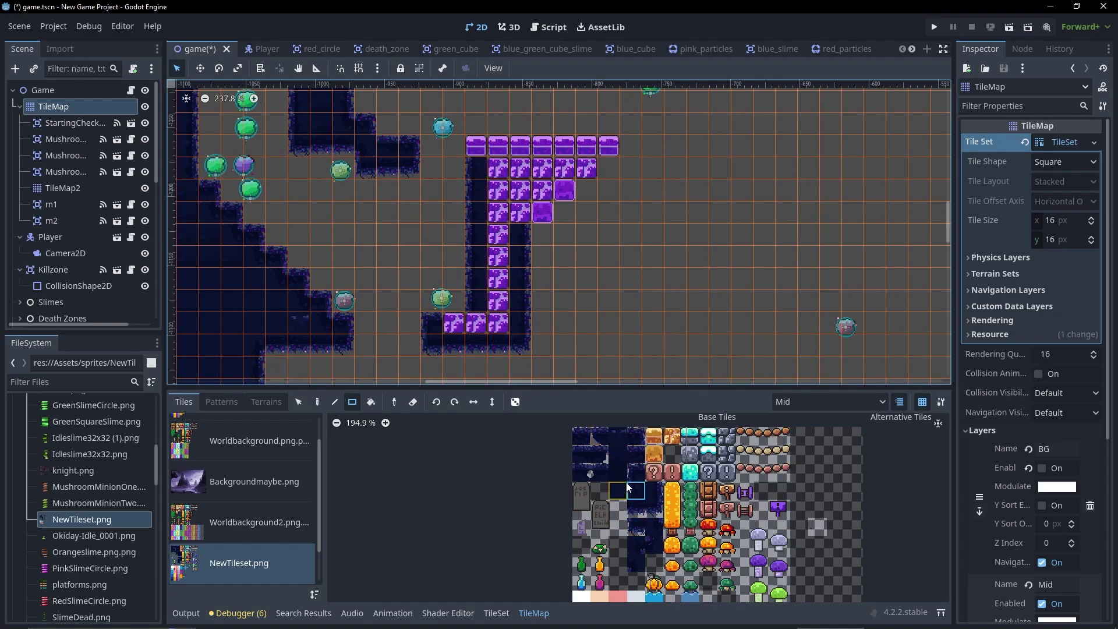
# Step: Run the game and bounce the slime right from the mushroom ledge over the green and pink gems beneath the dark-blue block
pyautogui.press('F5')
pyautogui.press('Right')
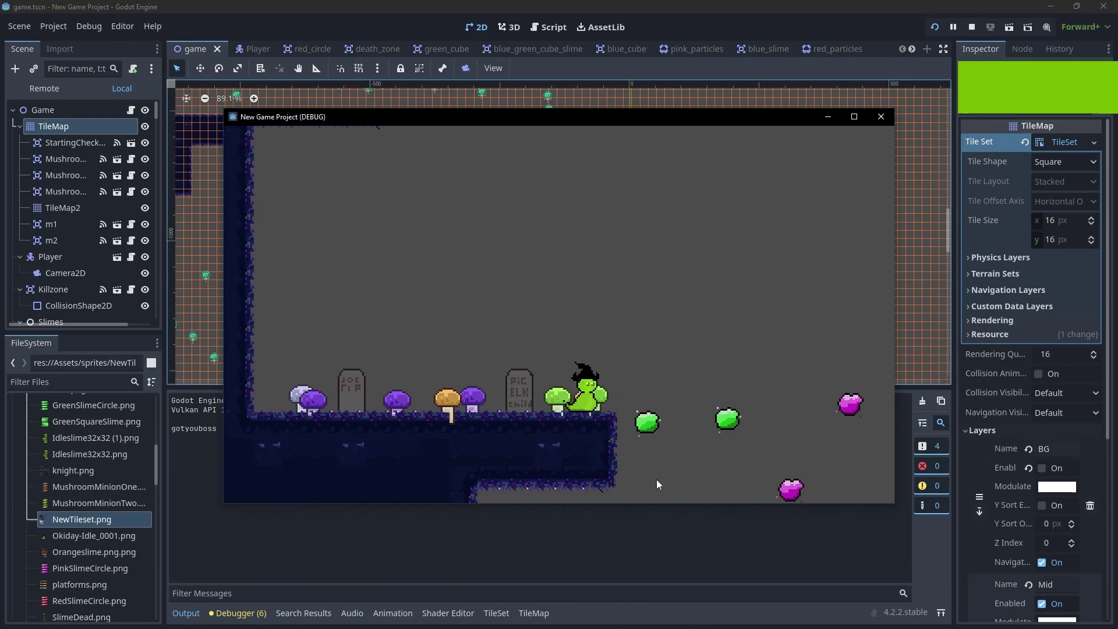
pyautogui.press('Right')
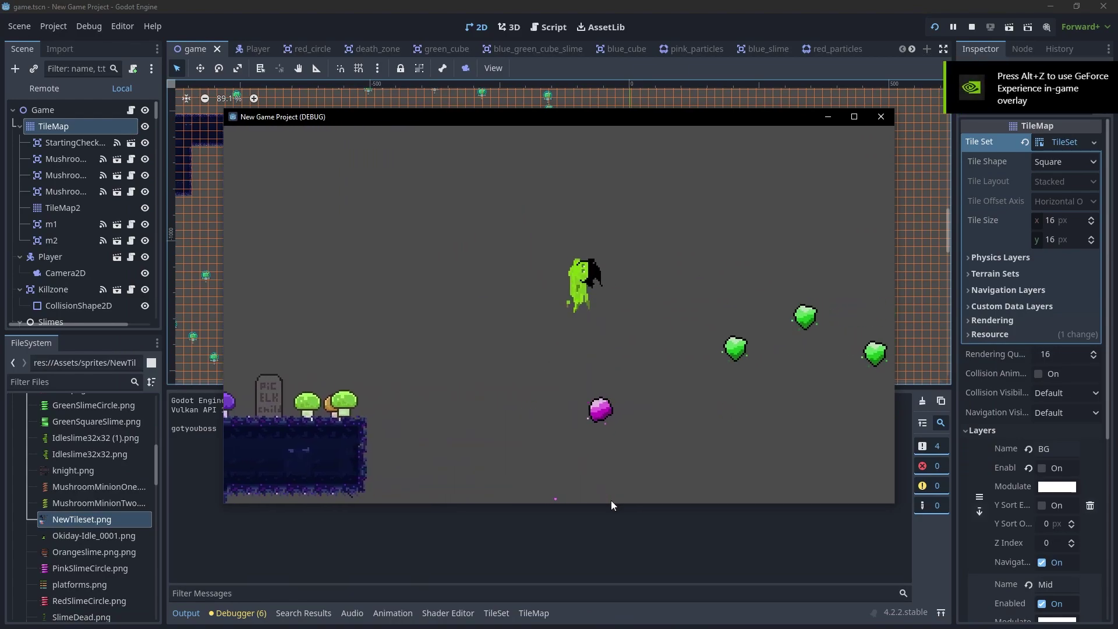
pyautogui.press('Right')
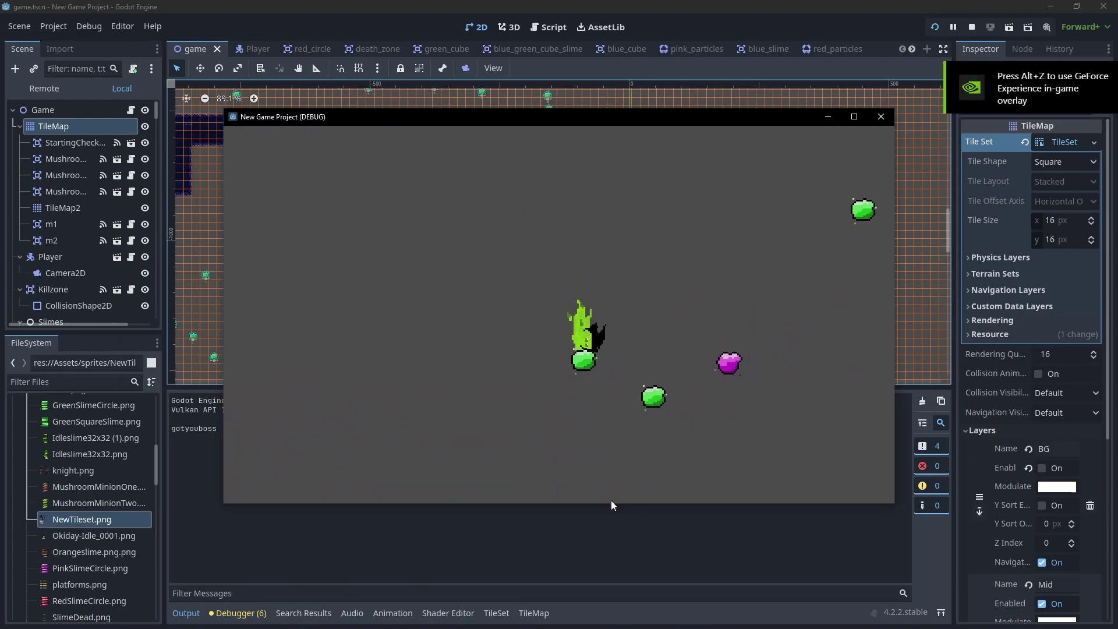
pyautogui.press('Right')
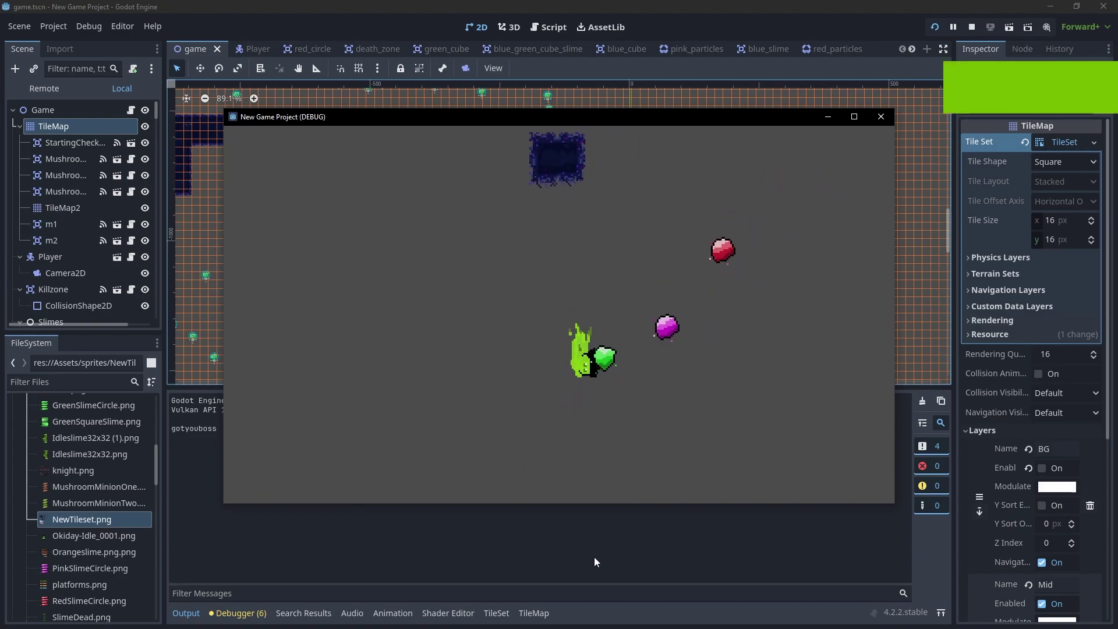
# Step: Playtest the gem bounces from the green gem past the pink and red ones, landing on the ledge at the wide dark-blue column's foot
pyautogui.press('Right')
pyautogui.press('Left')
pyautogui.press('space')
pyautogui.press('Right')
pyautogui.press('Right')
pyautogui.press('Left')
pyautogui.press('Left')
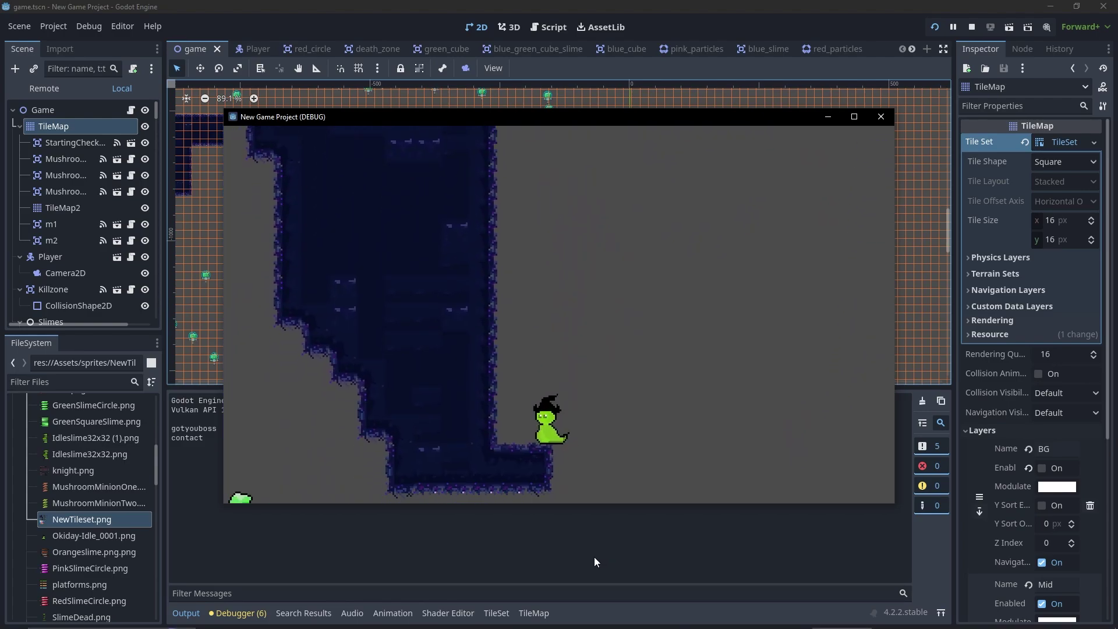
# Step: Bounce the slime up the pink gems in the shaft between the dark-blue walls and land on the green mushroom's platform
pyautogui.press('Right')
pyautogui.press('Left')
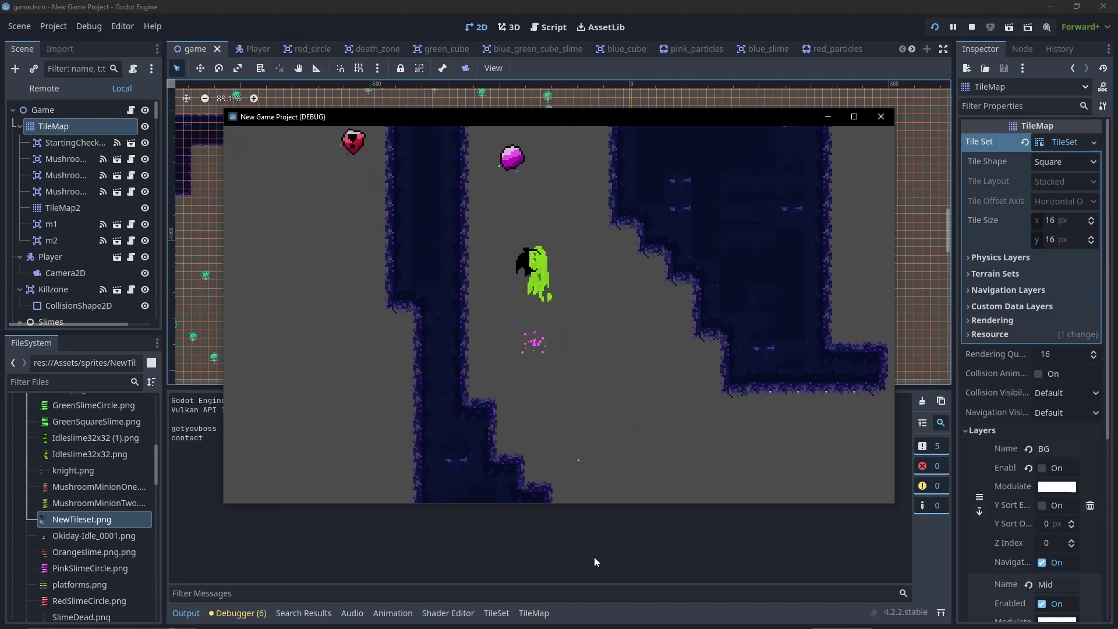
pyautogui.press('Right')
pyautogui.press('Left')
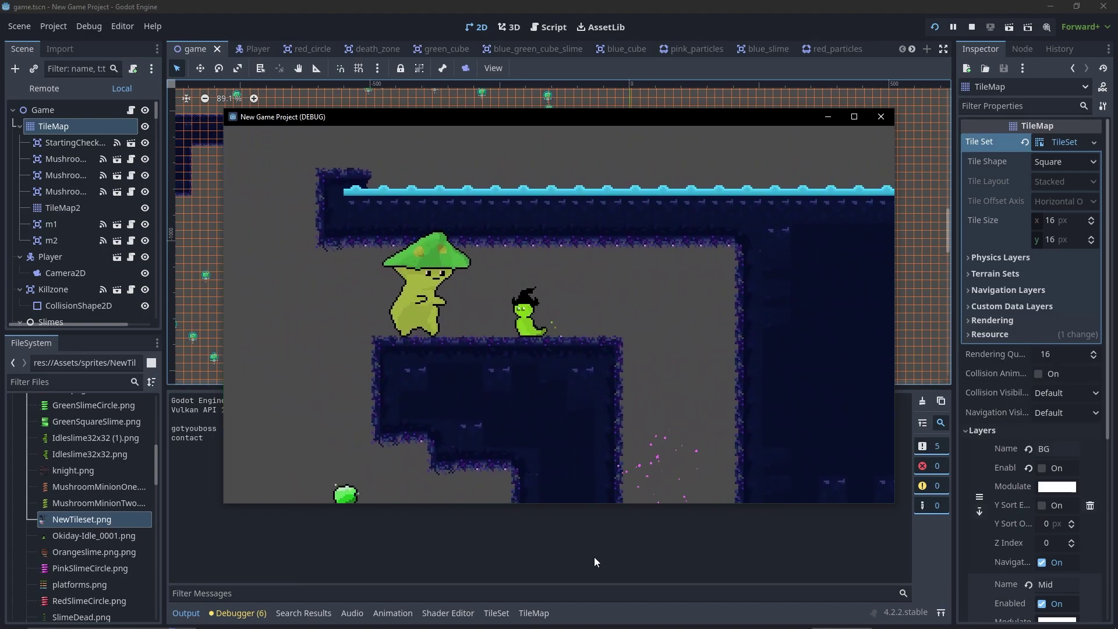
# Step: Repeat the climb from the green gems above the cyan-topped floor and bring the slime up to the green mushroom
pyautogui.press('Left')
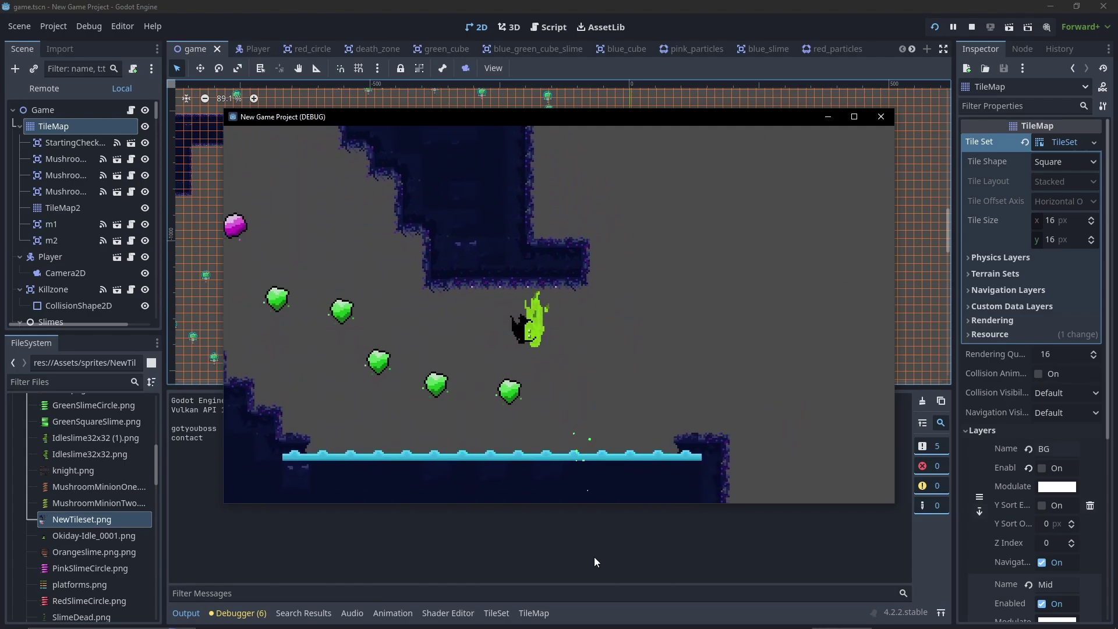
pyautogui.press('Left')
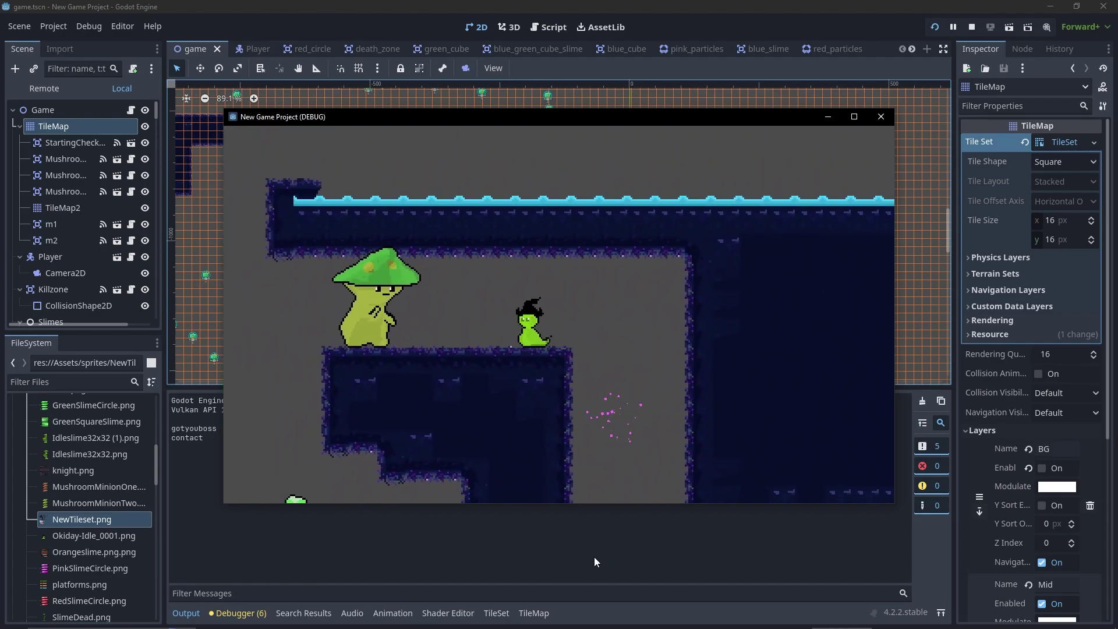
pyautogui.press('Left')
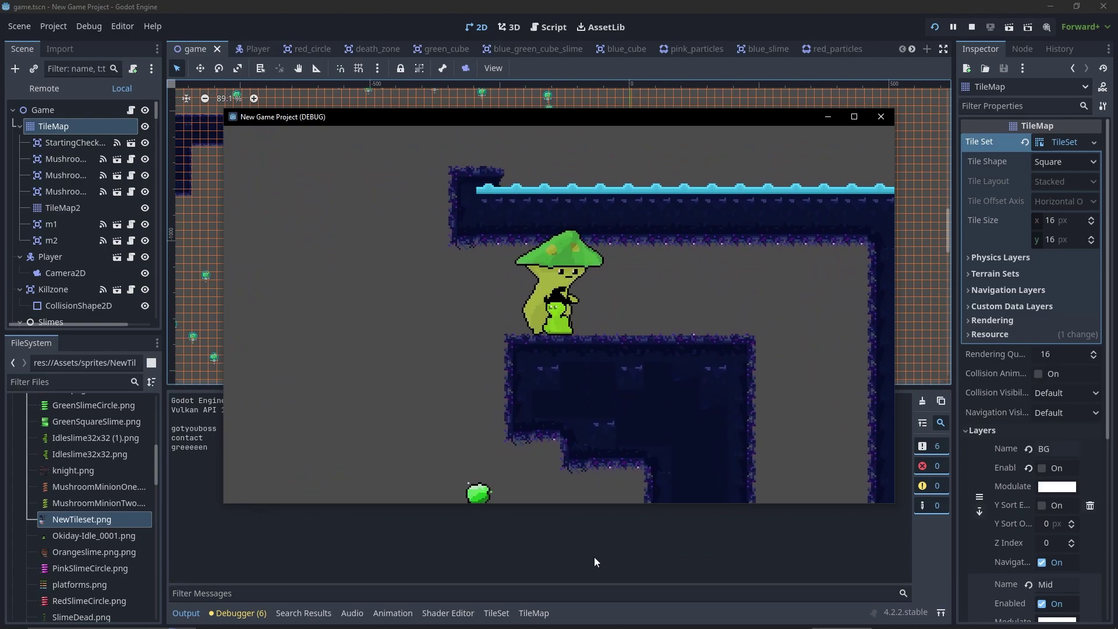